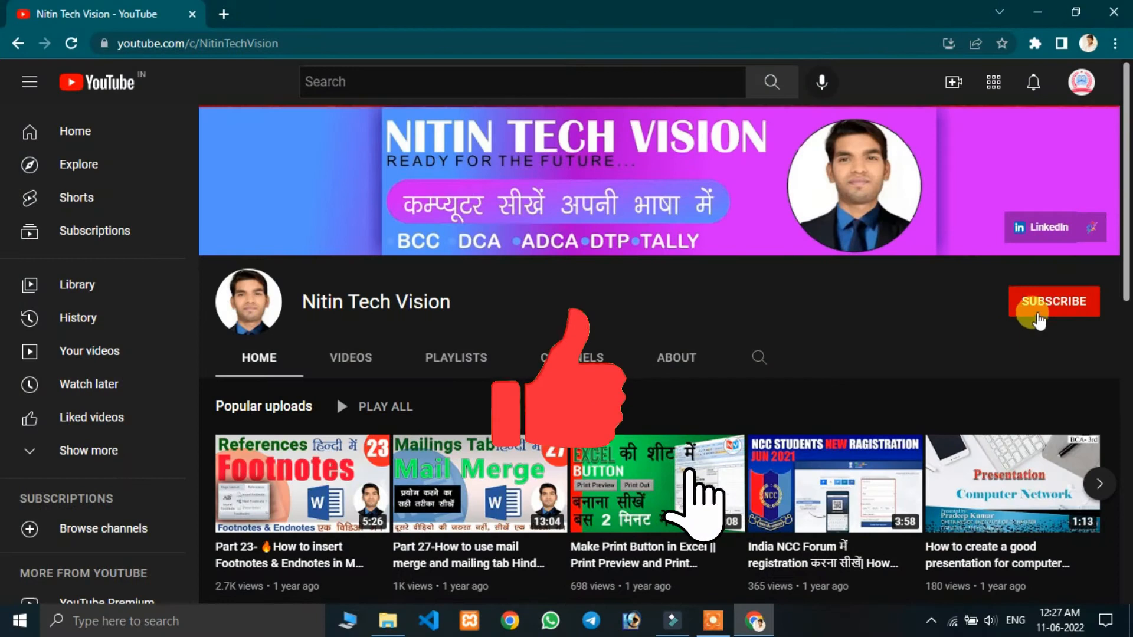
- Subscribe to the open YouTube channel and choose a notification setting for it
click(1044, 304)
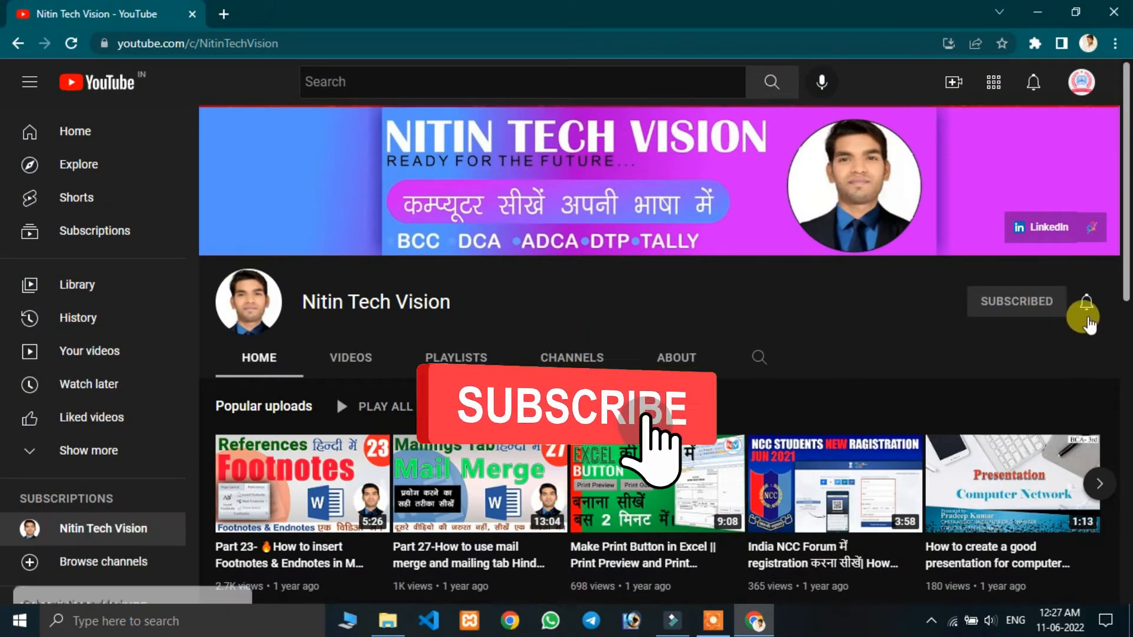
click(1087, 304)
click(1011, 338)
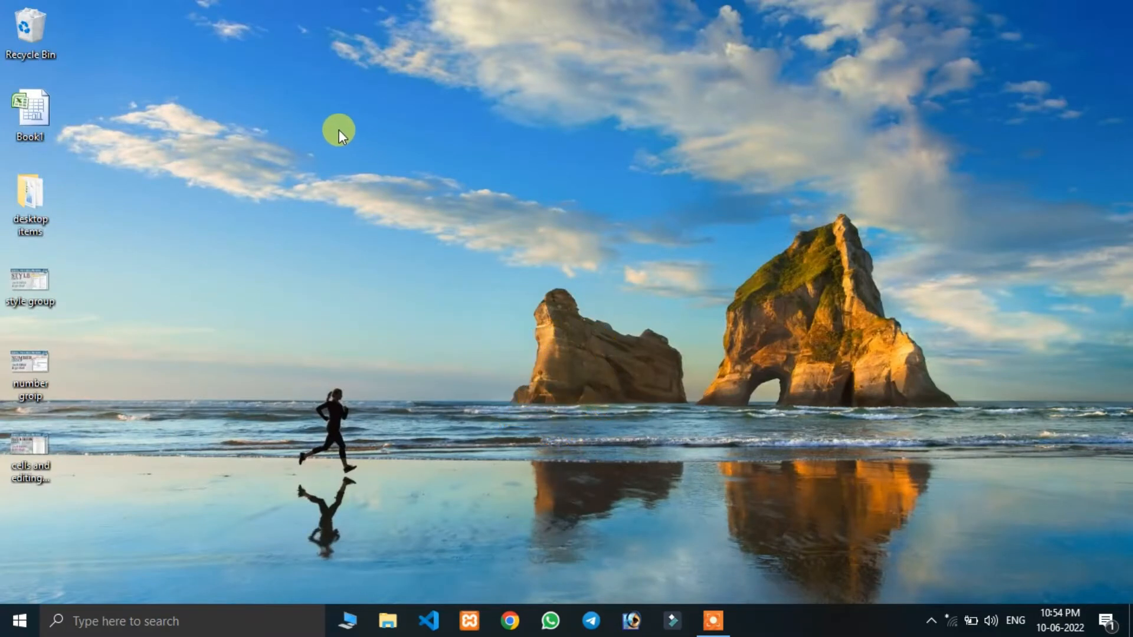
- Open the Book1 workbook from the desktop and enter bhgfg in B4 and 124154 in B5 under GENERAL
double_click(34, 109)
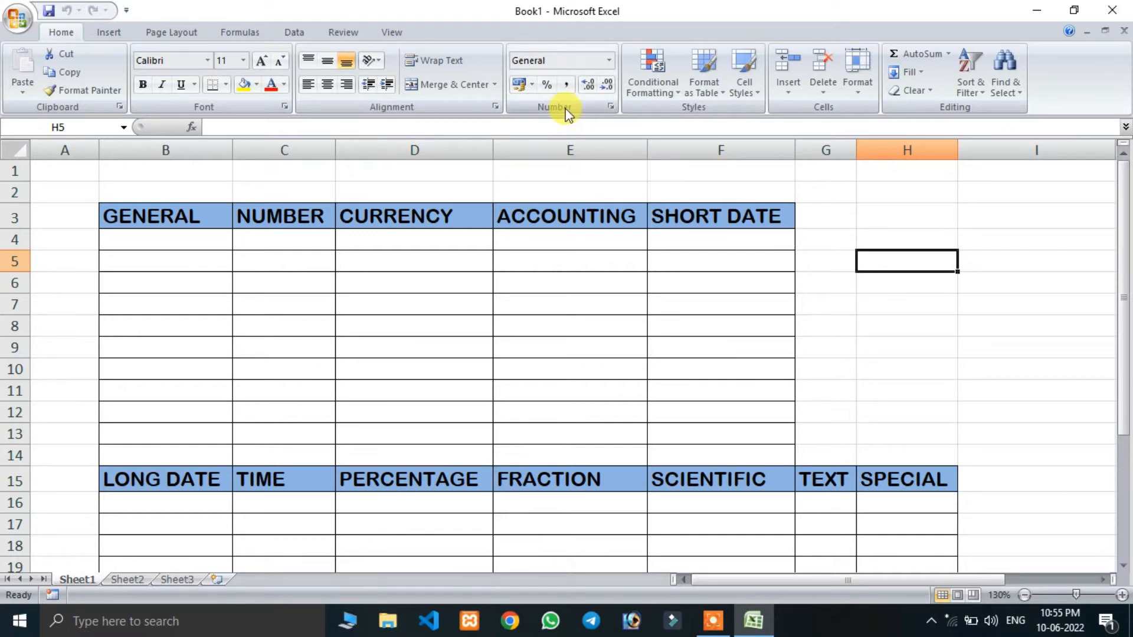
click(176, 239)
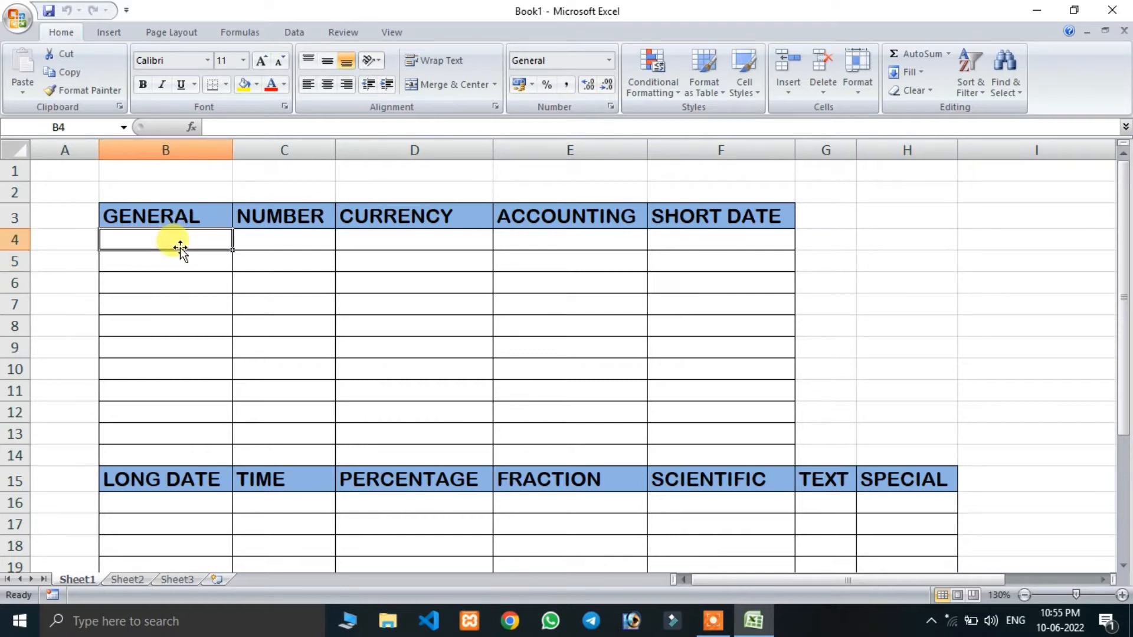
text(bhgfg)
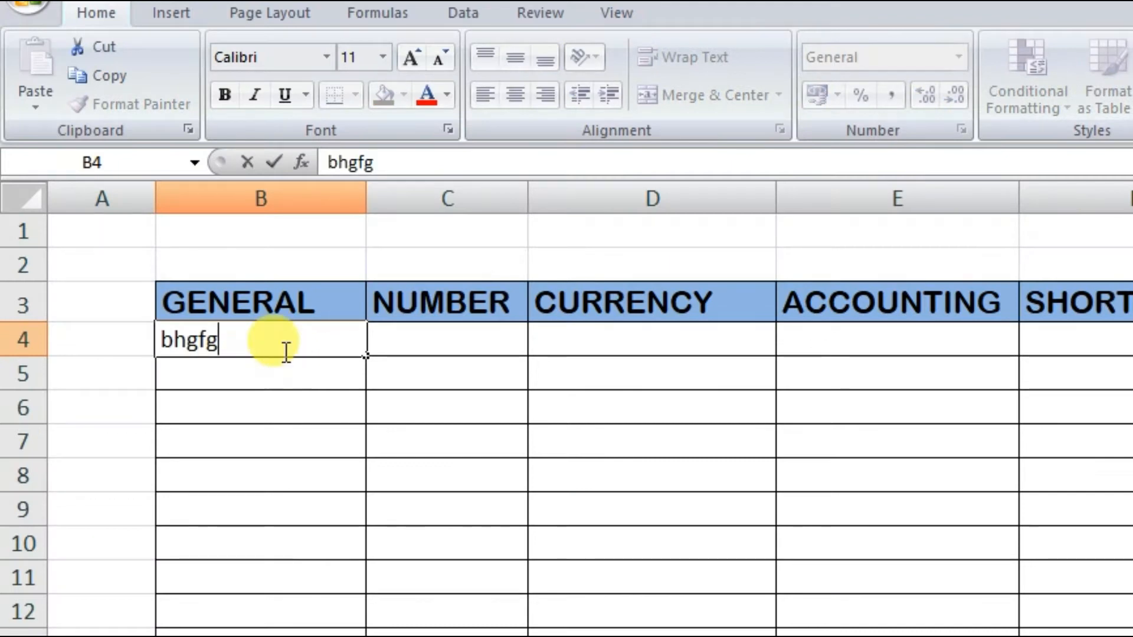
key(Return)
text(124154)
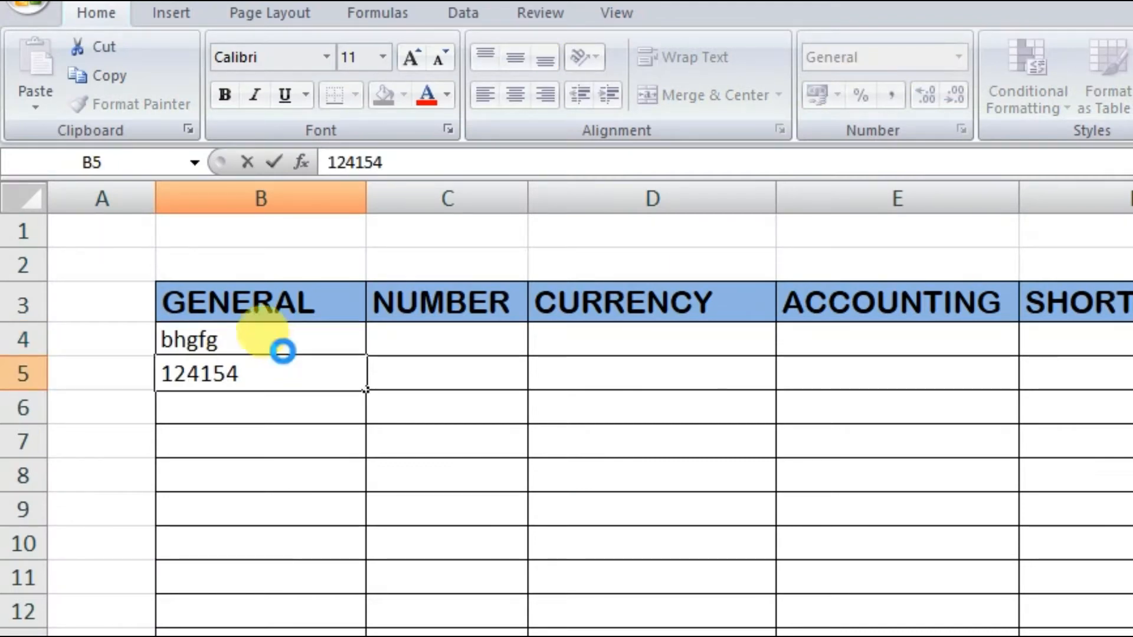
key(Return)
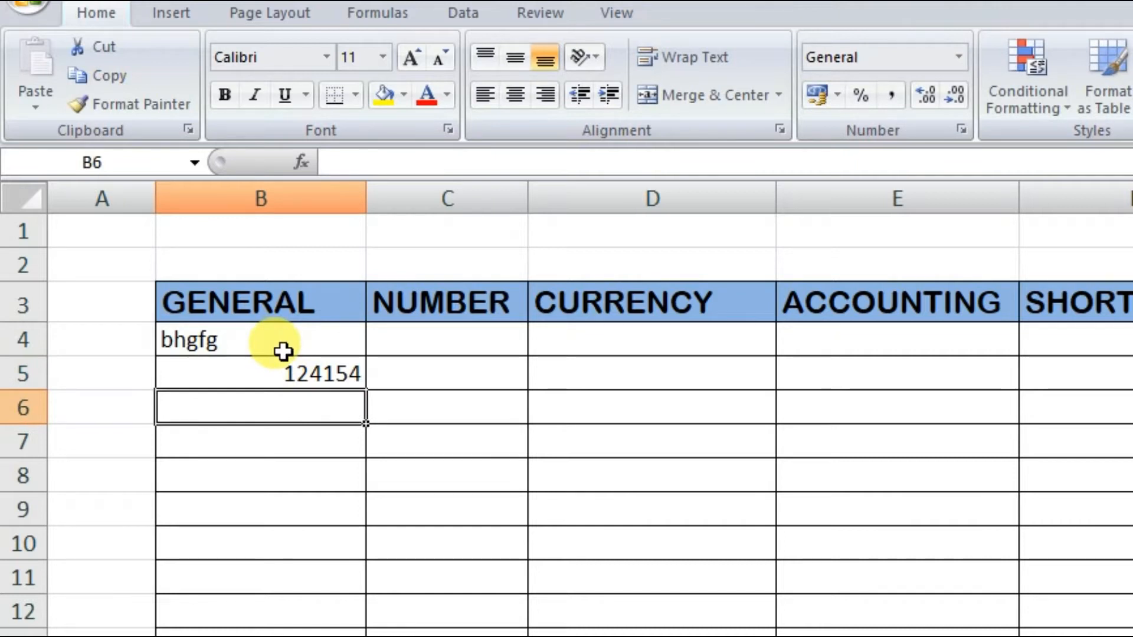
click(285, 352)
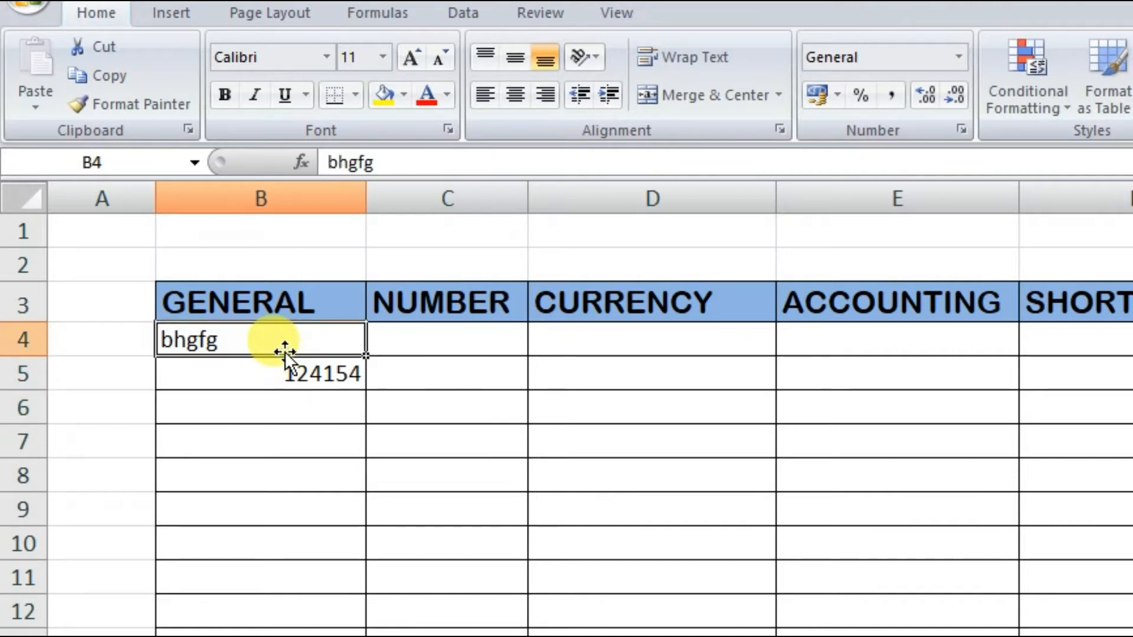
click(278, 372)
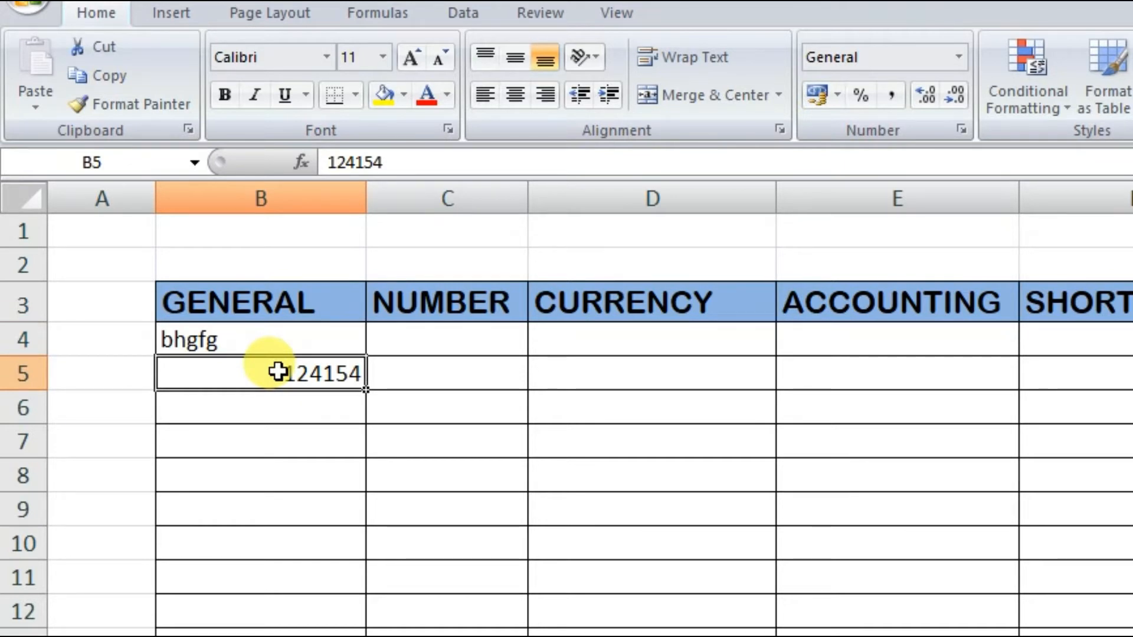
key(Return)
text(54hg)
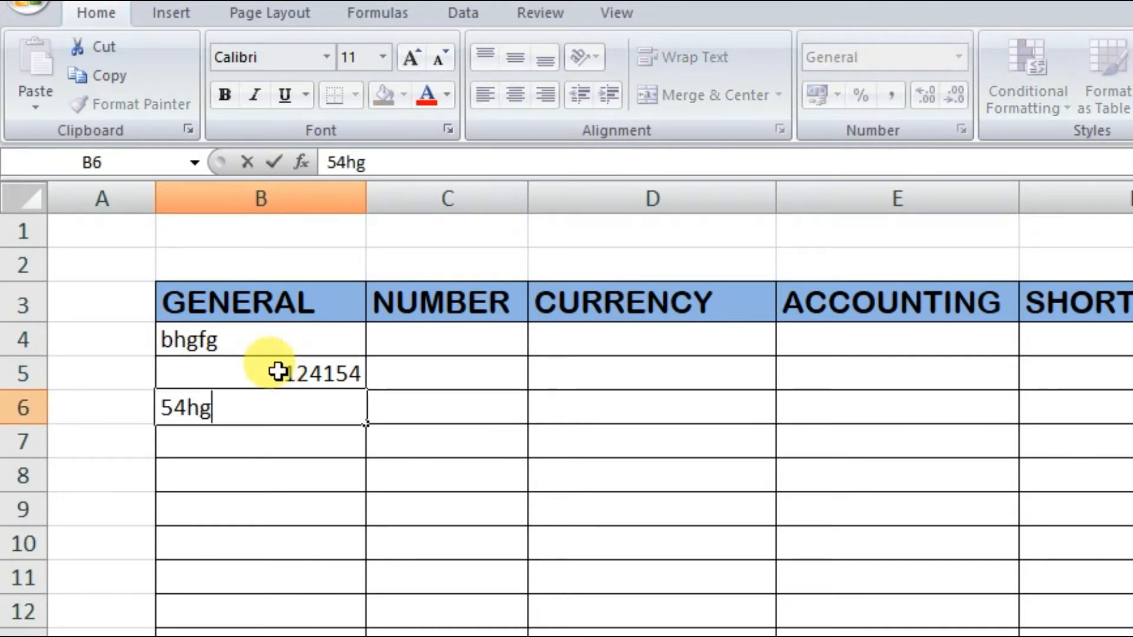
text(fhy654)
key(Return)
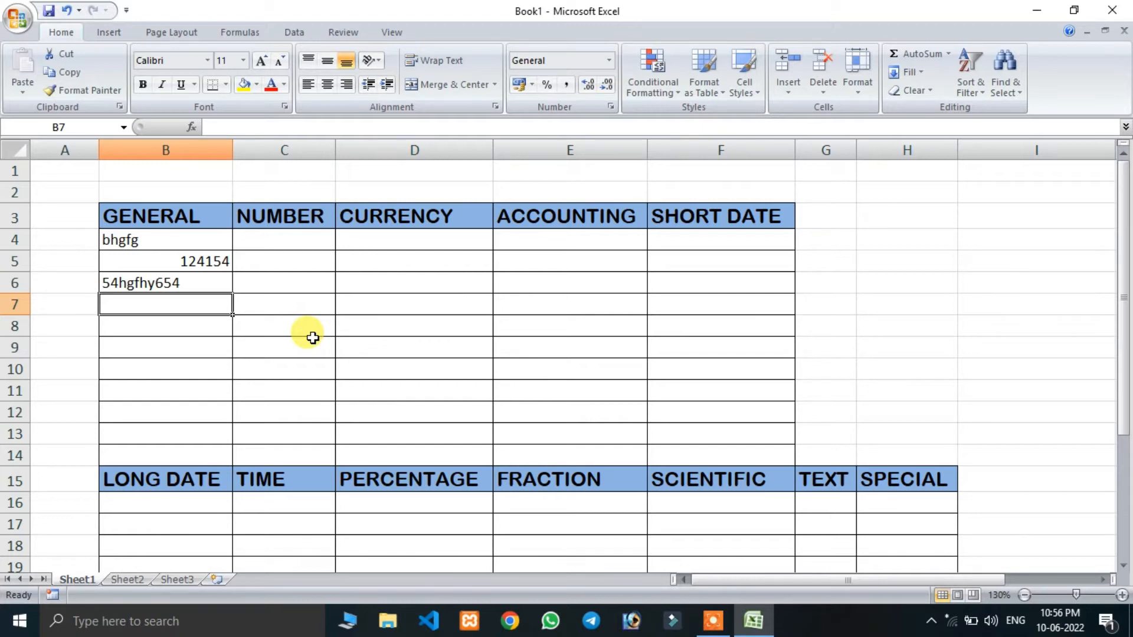
text(25)
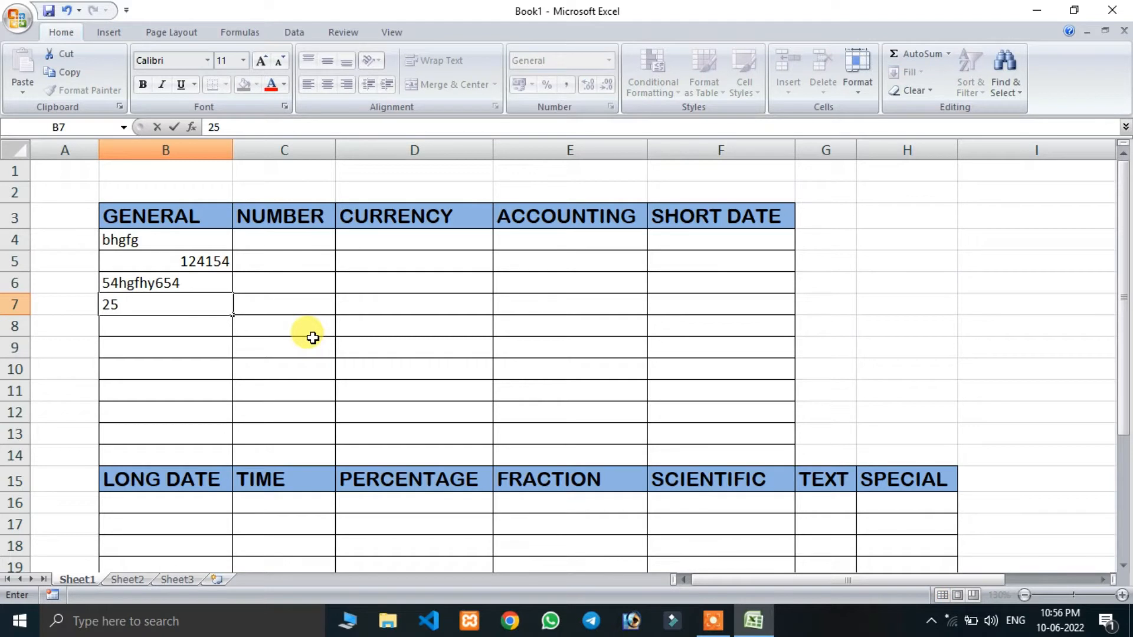
text(415487454)
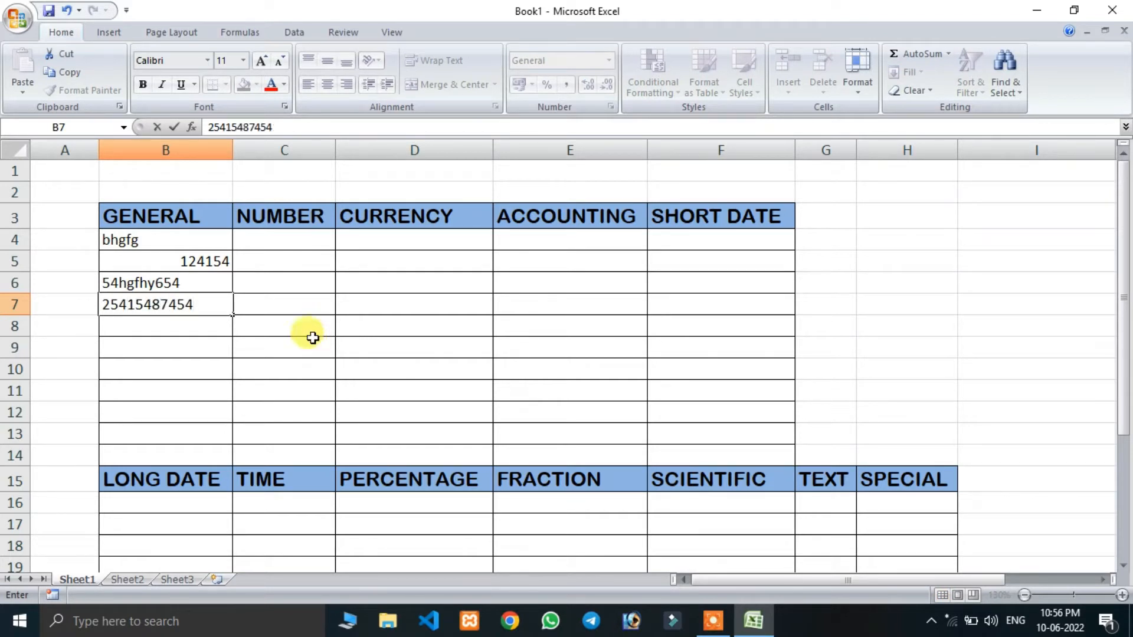
key(Return)
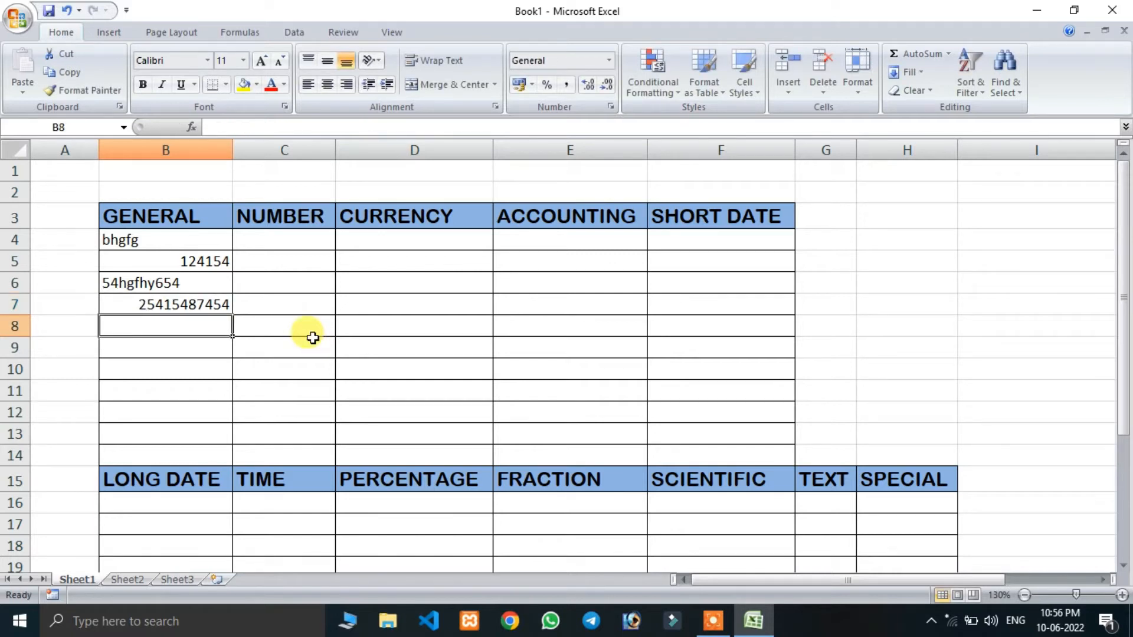
text(256)
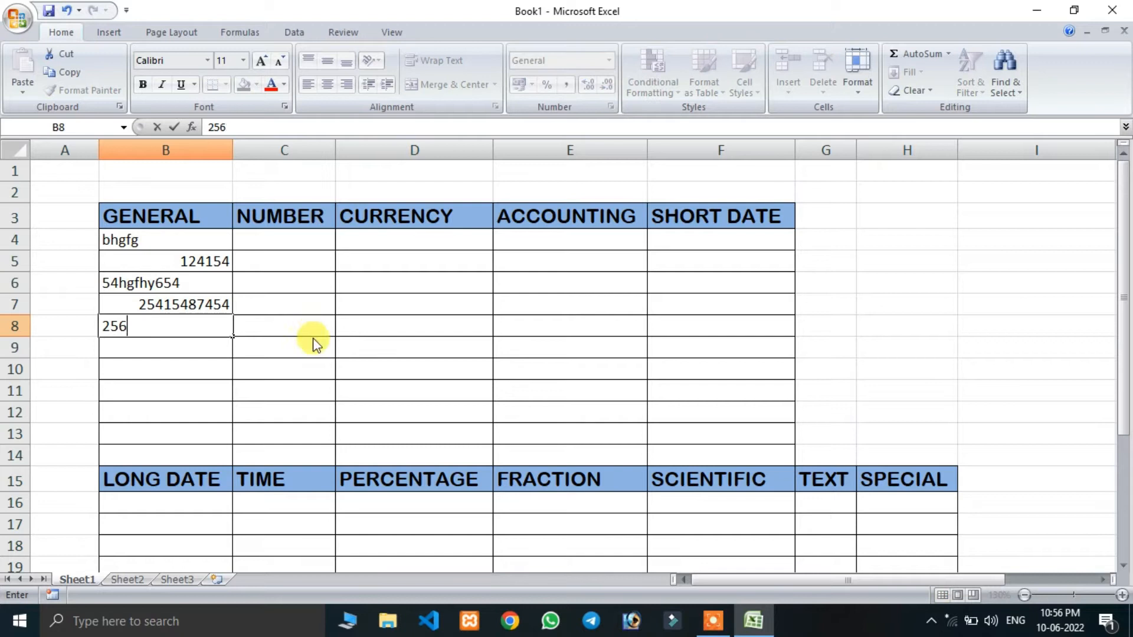
text(354875412)
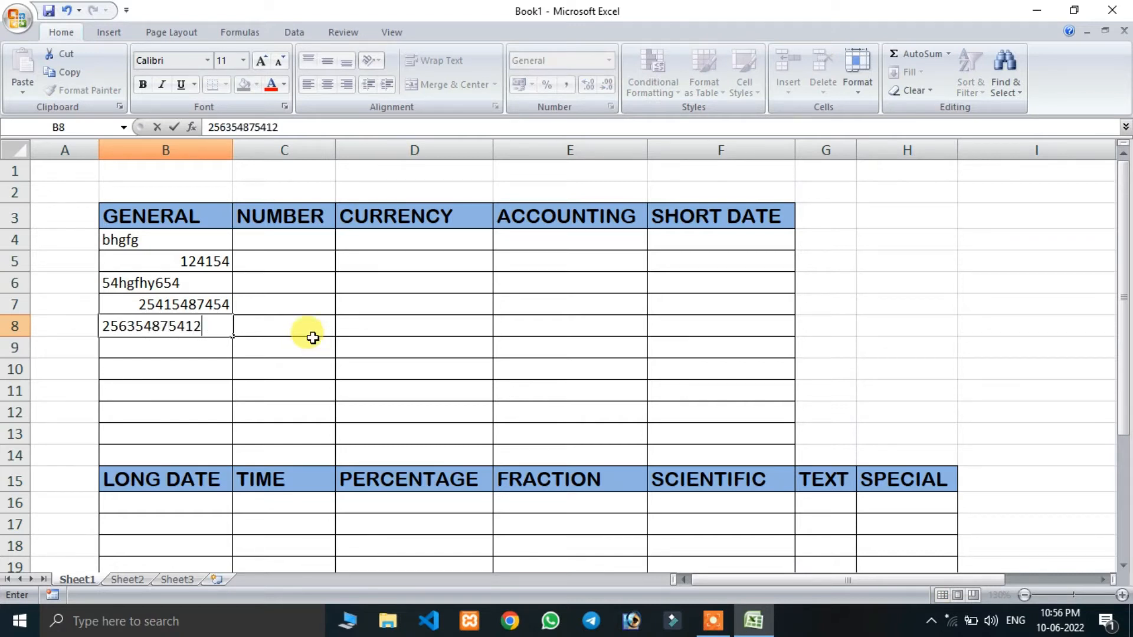
key(Return)
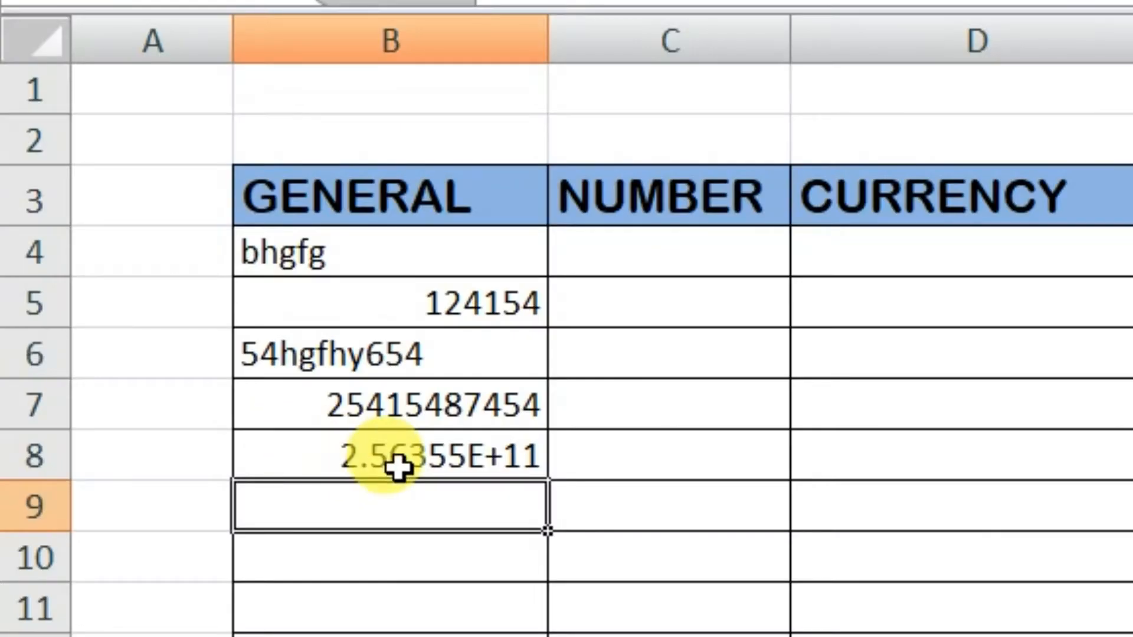
click(170, 330)
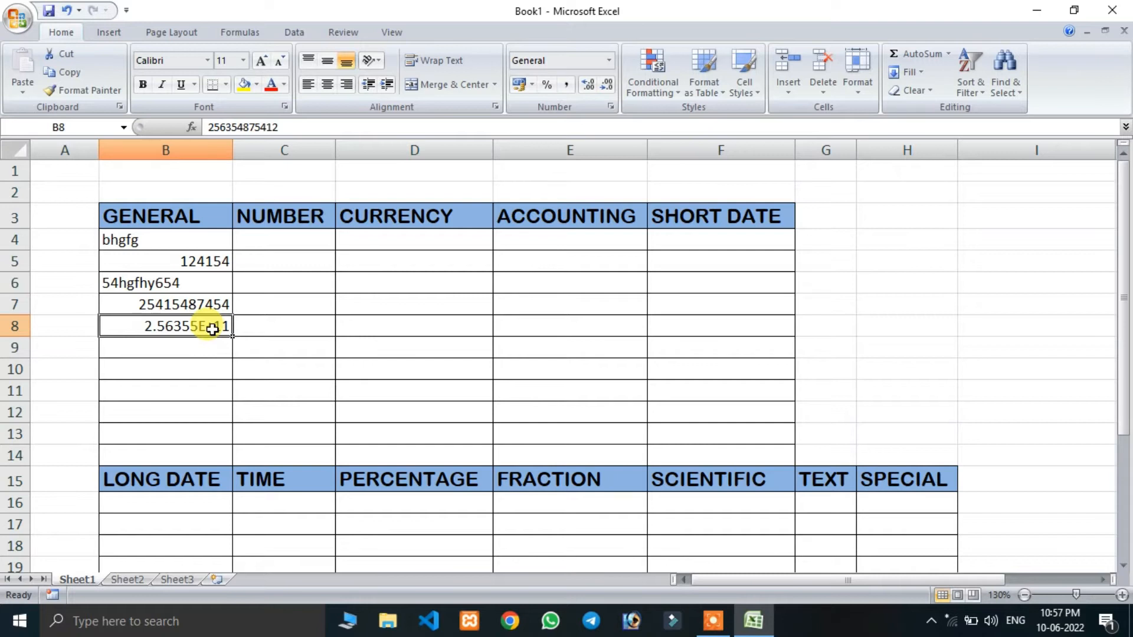
key(Delete)
click(190, 374)
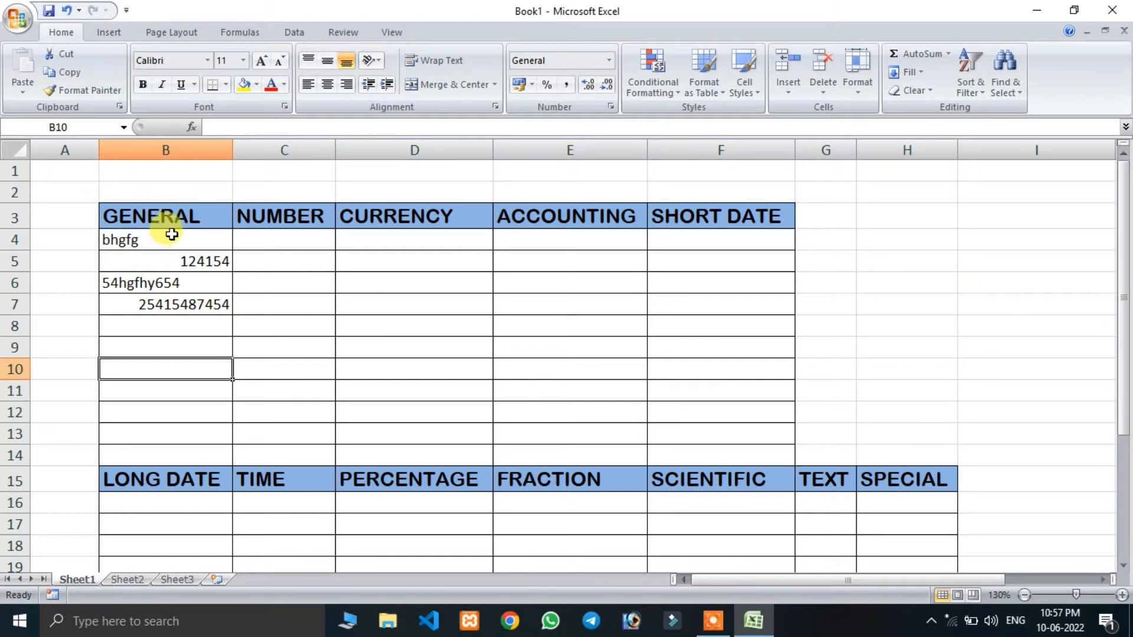
click(170, 236)
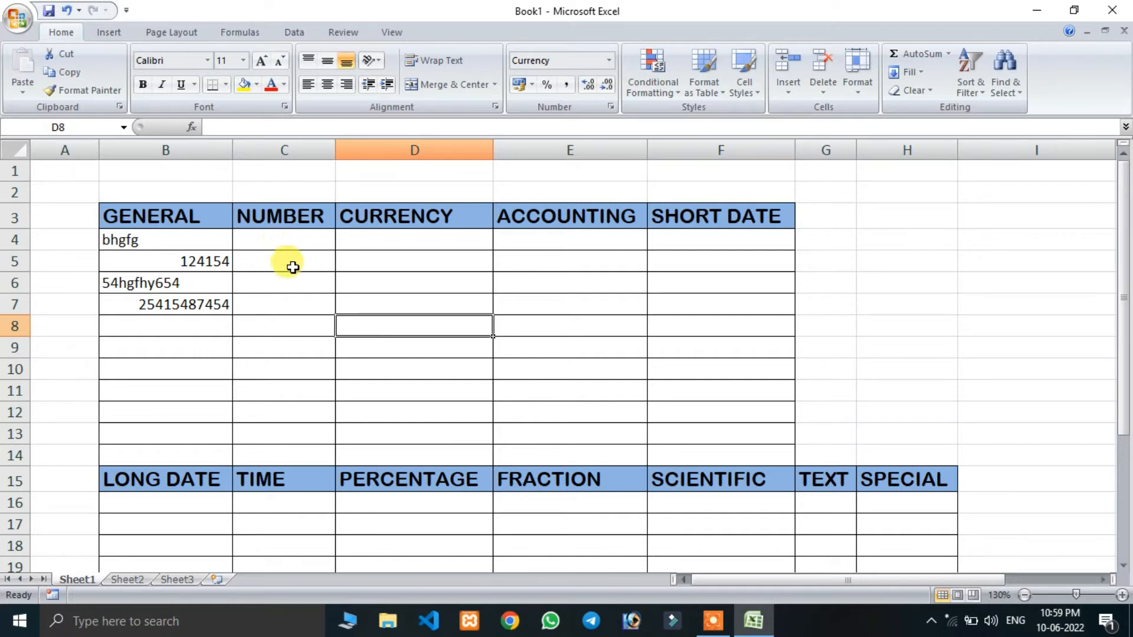
- Apply the Number format to cells C4:C14 in the NUMBER column
drag(281, 241, 284, 452)
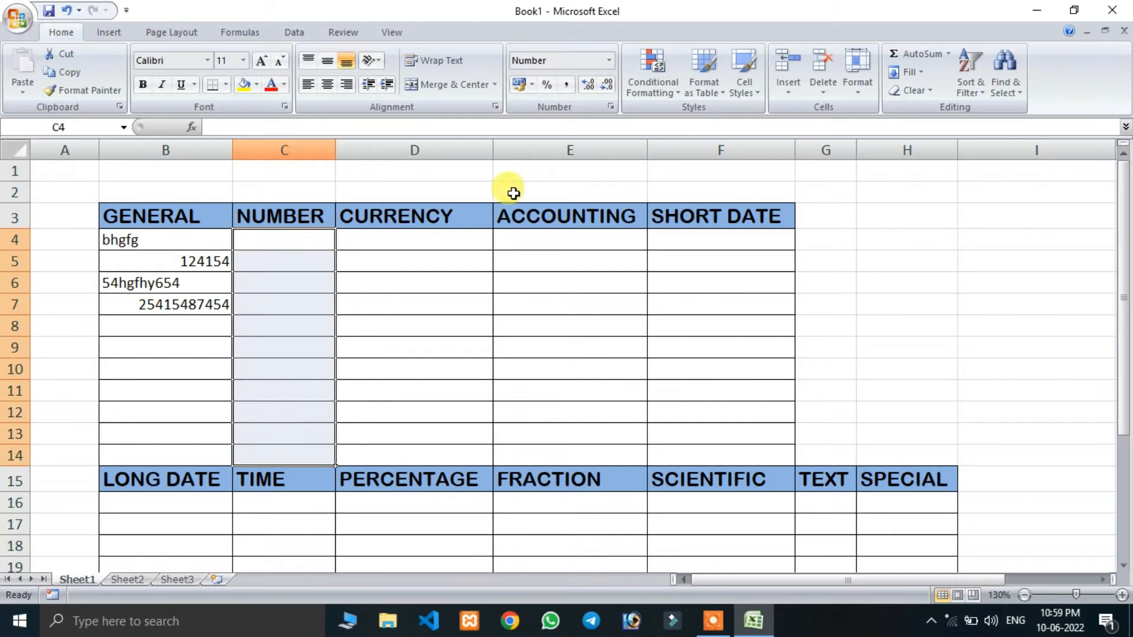
click(609, 61)
click(580, 128)
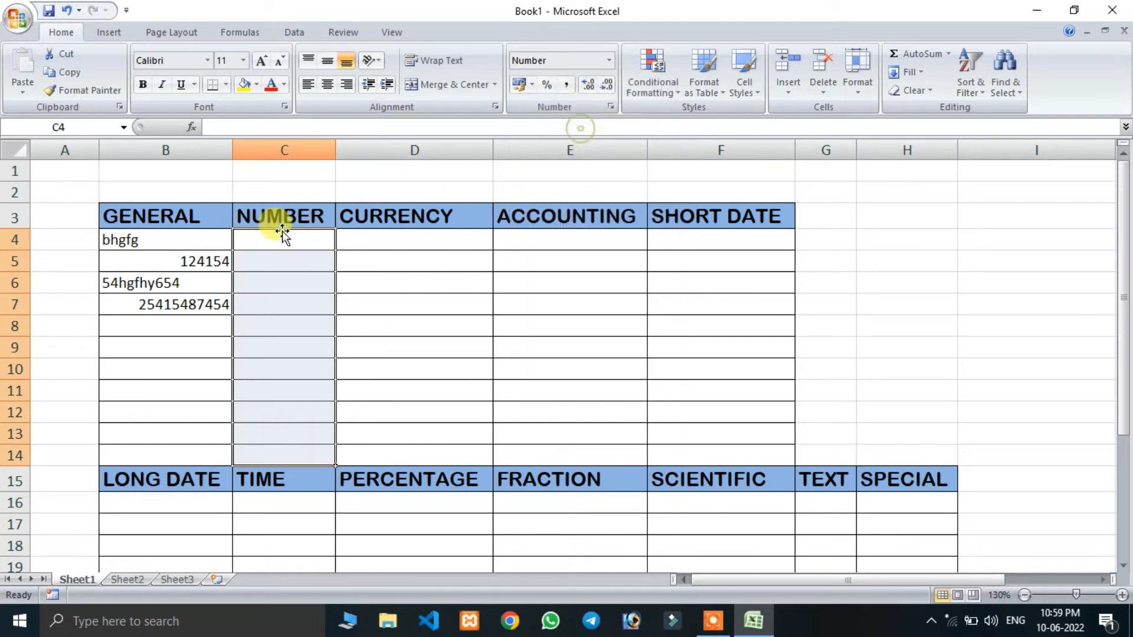
- Enter 451, 25 and 365 in cells C4 to C6 of the NUMBER column
click(260, 239)
text(451)
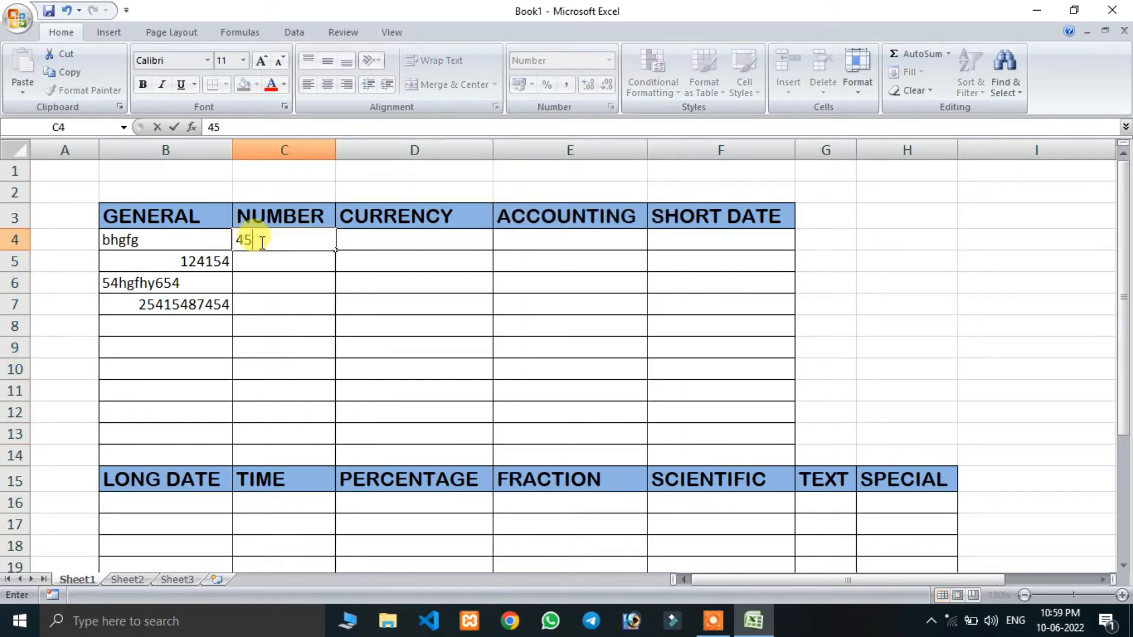
key(Return)
text(25)
key(Return)
text(365)
key(Return)
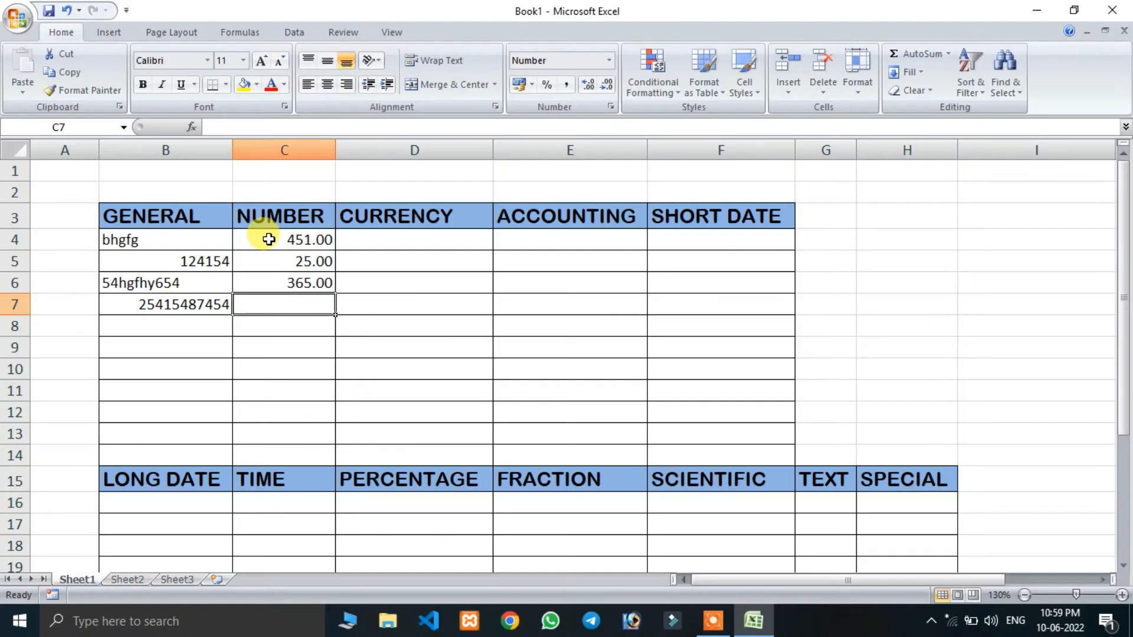
- Enter the negative value -566 in C7 and 5 in C8 of the NUMBER column
drag(269, 239, 271, 309)
click(271, 309)
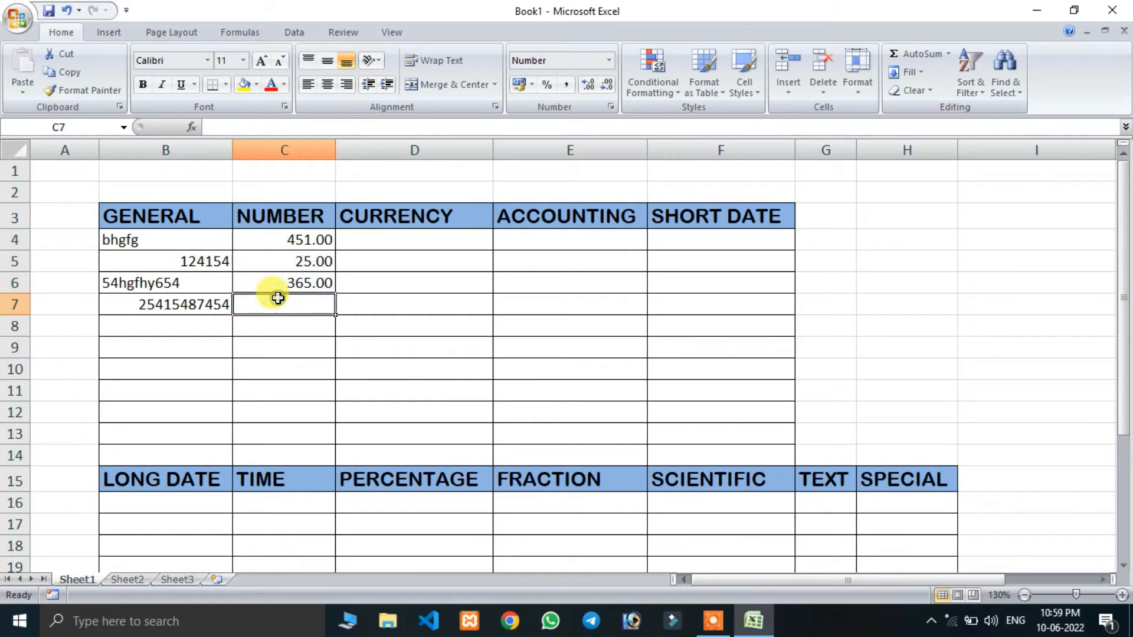
text(566)
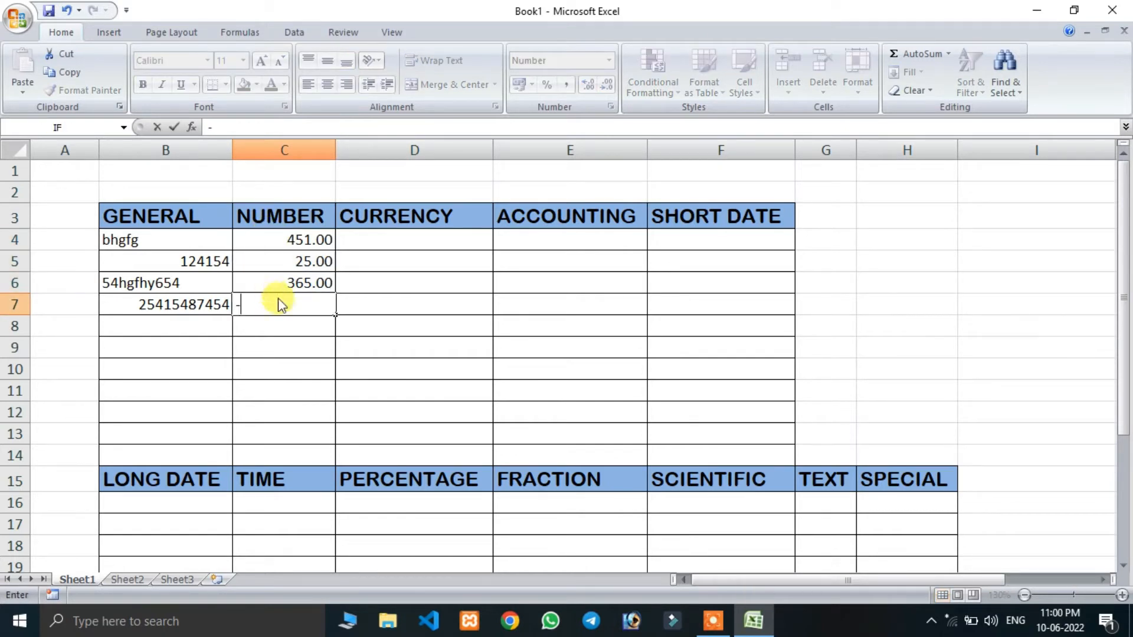
key(Return)
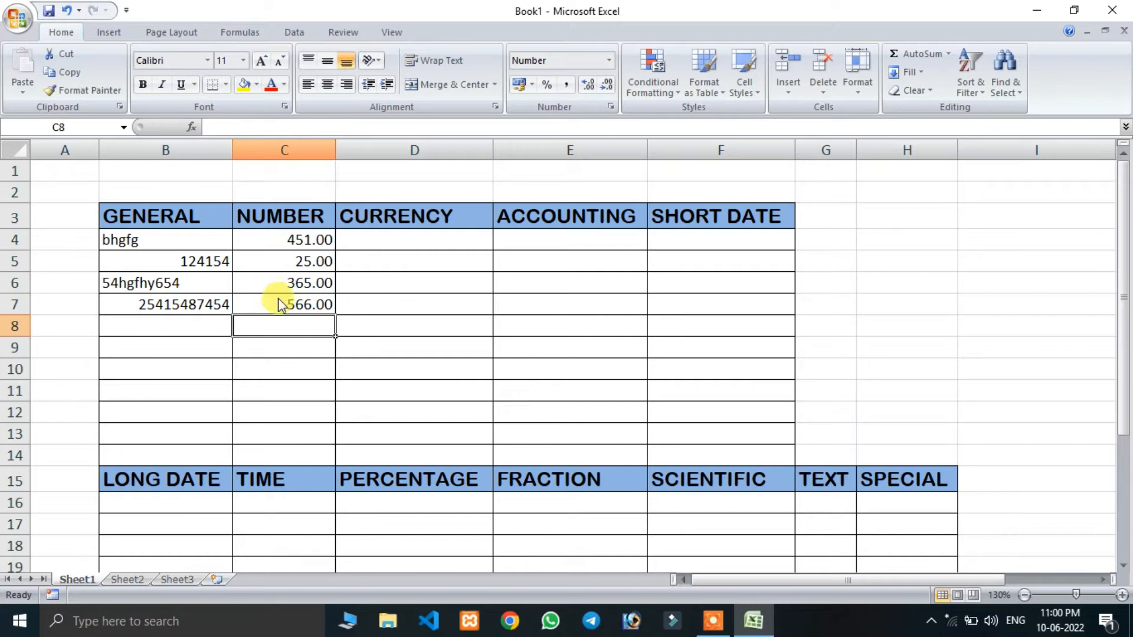
text(5)
key(Return)
key(Return)
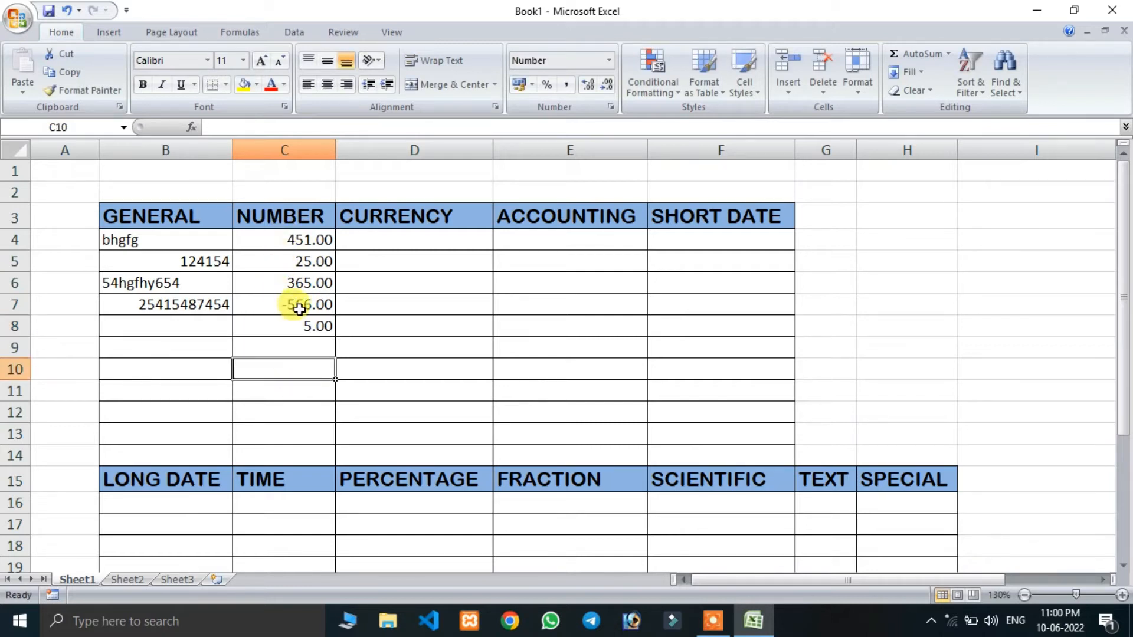
- Format C4:C14 so negative numbers appear in red without a minus sign, using the red 1234.10 style with two decimals
drag(296, 240, 289, 459)
click(609, 60)
click(610, 60)
click(611, 60)
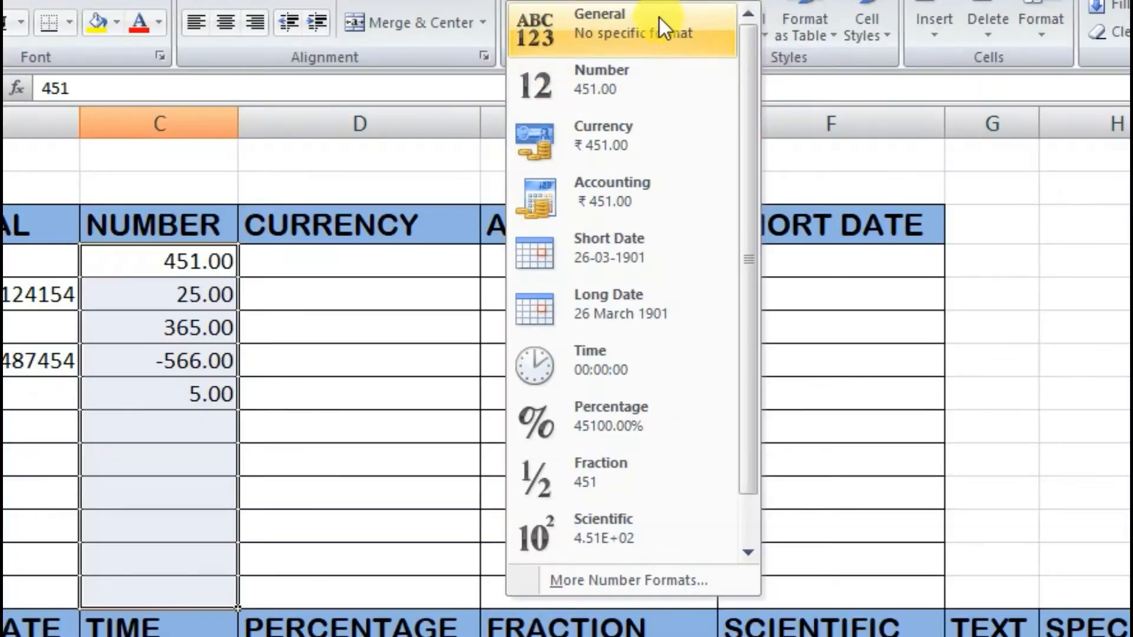
click(587, 584)
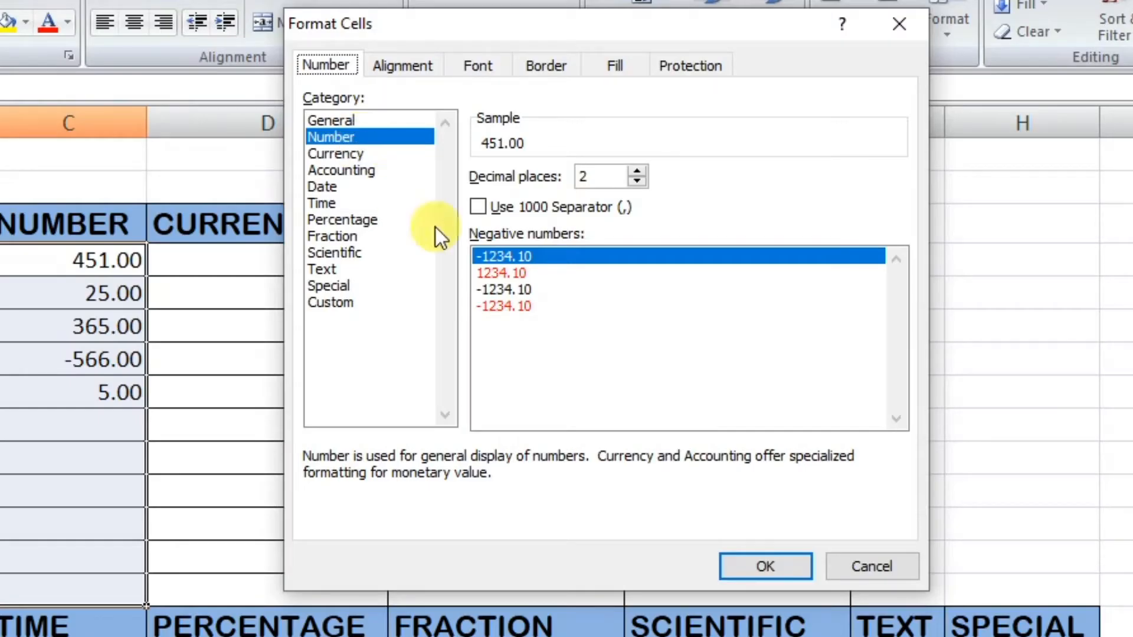
click(503, 272)
click(497, 259)
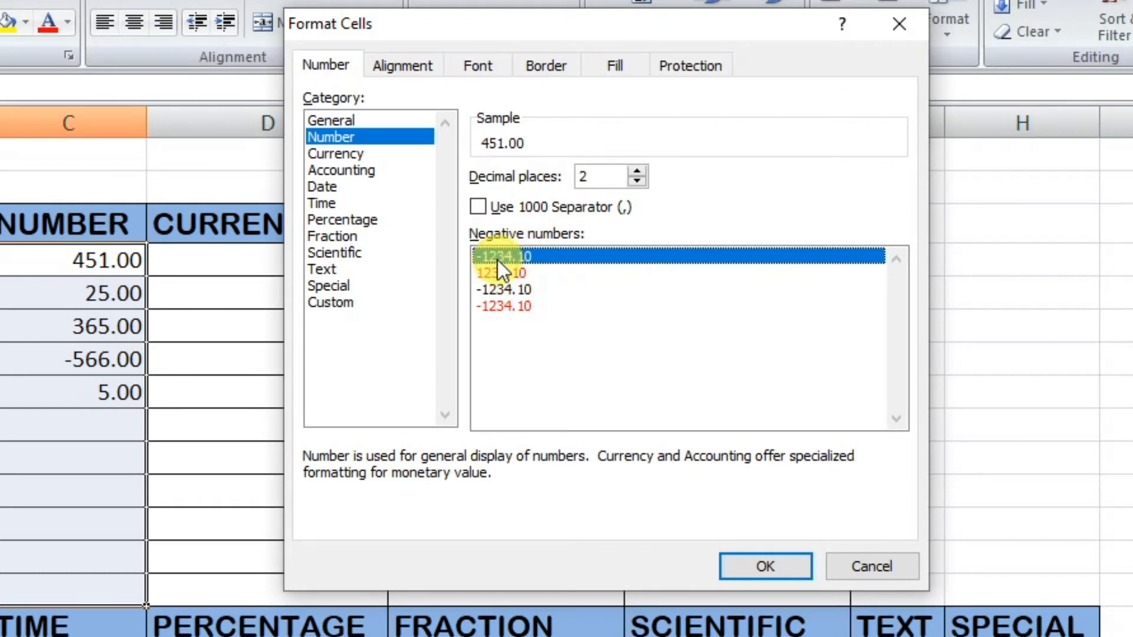
click(498, 273)
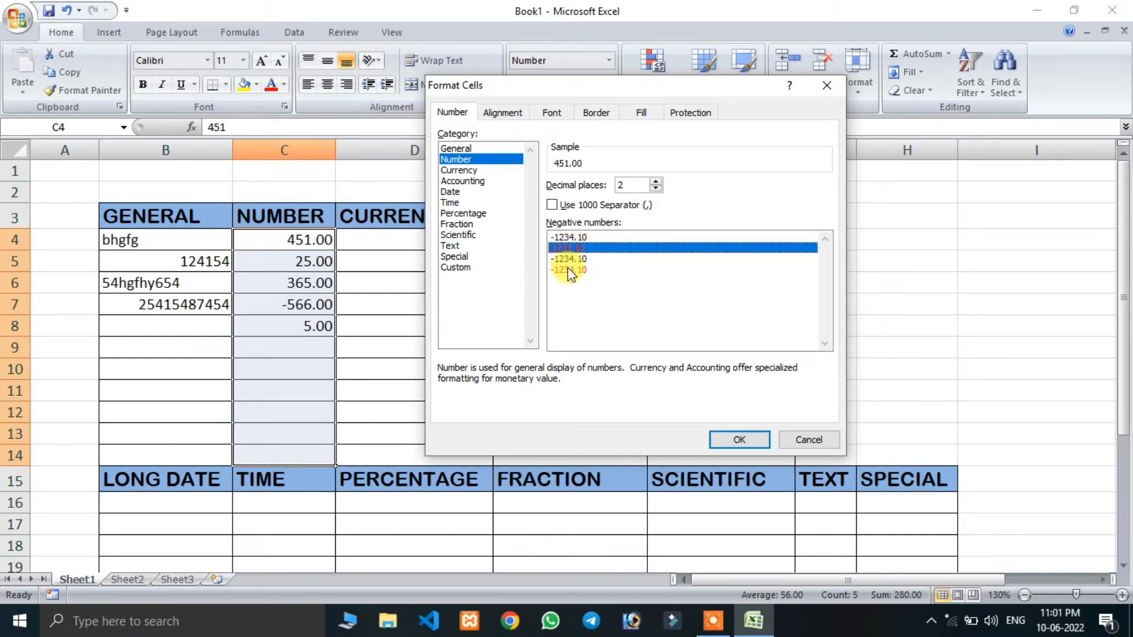
click(570, 270)
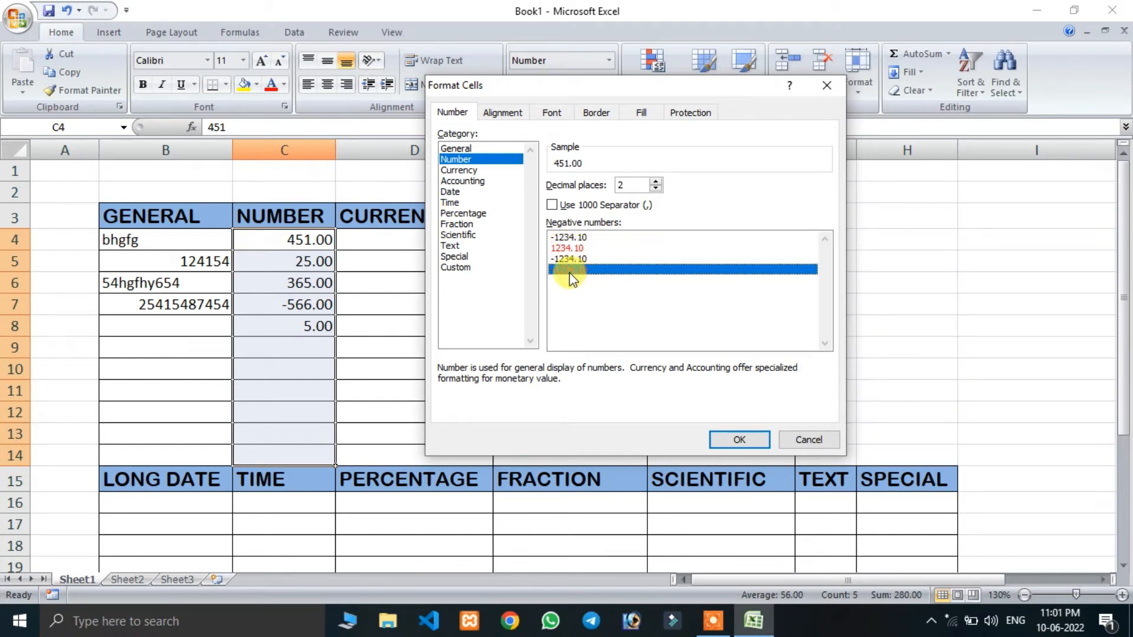
click(565, 248)
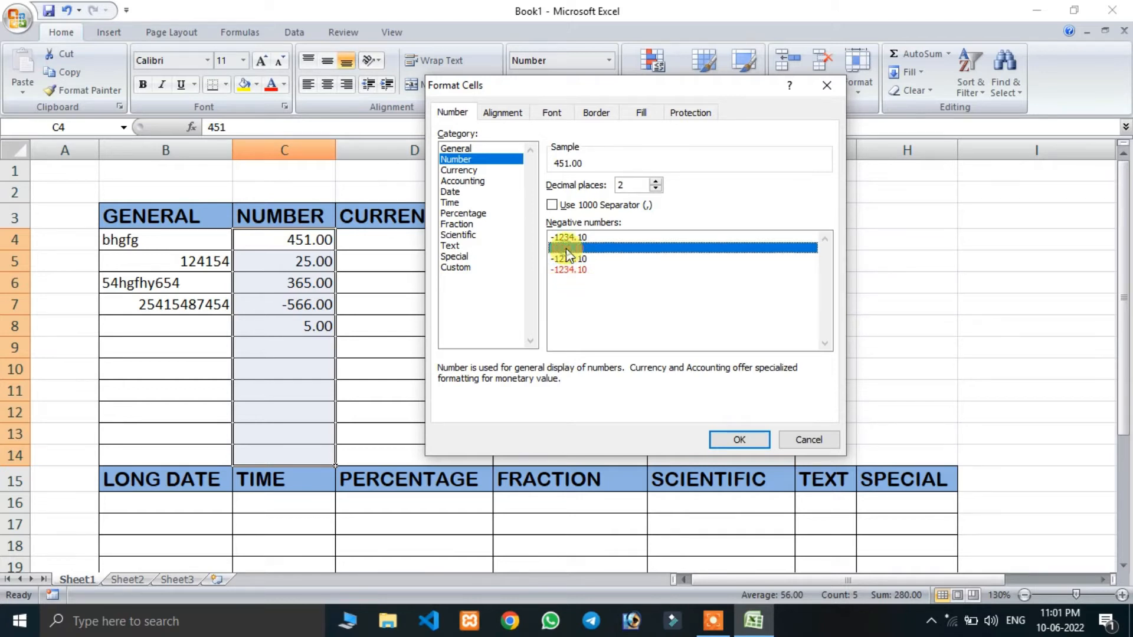
click(741, 442)
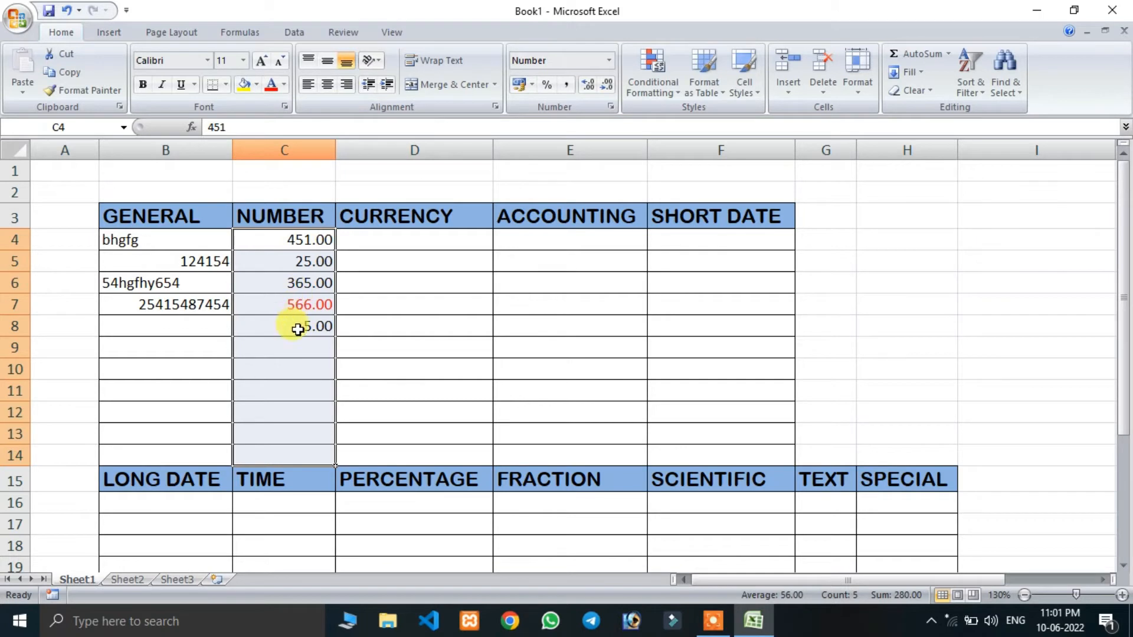
- Enter the negative values -50 in C9 and -65 in C10 of the NUMBER column
click(298, 347)
text(-50)
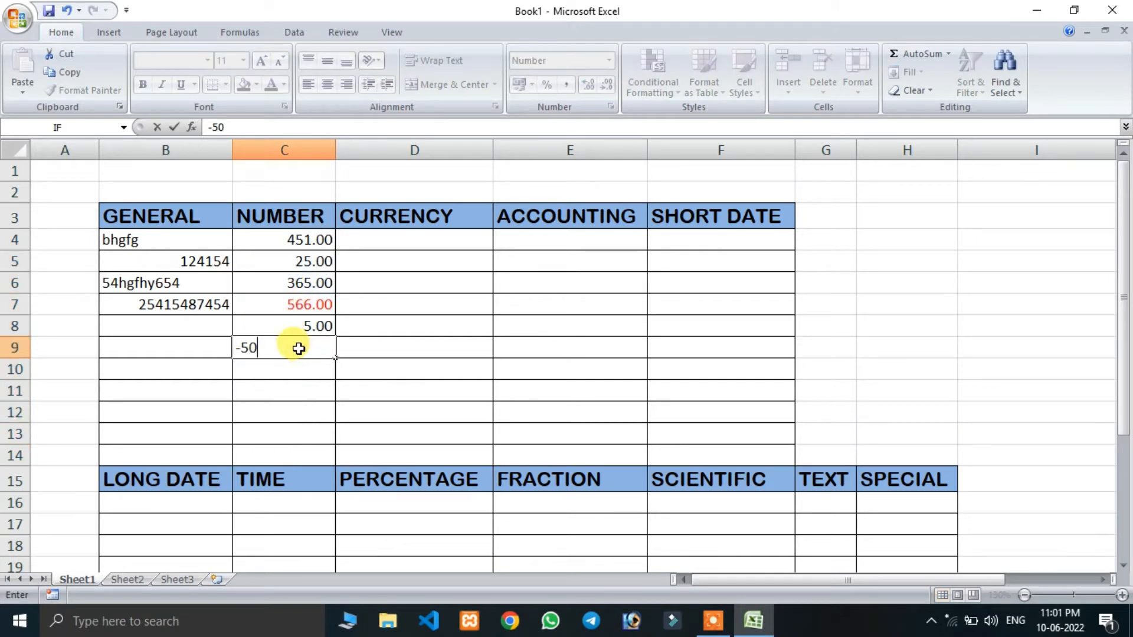
key(Return)
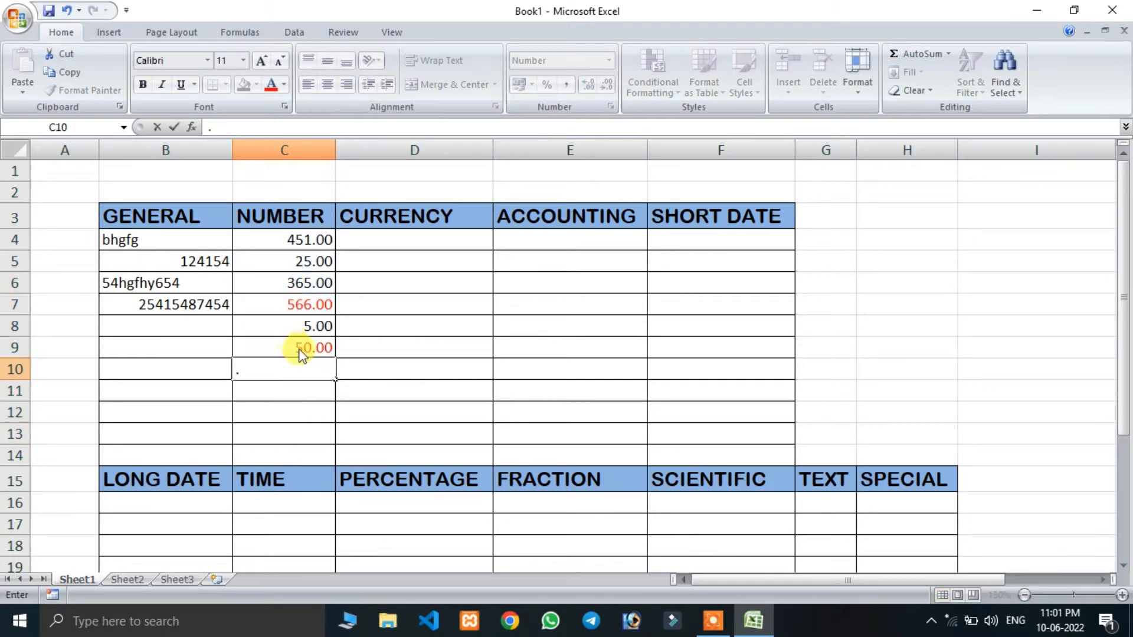
text(-65)
key(Return)
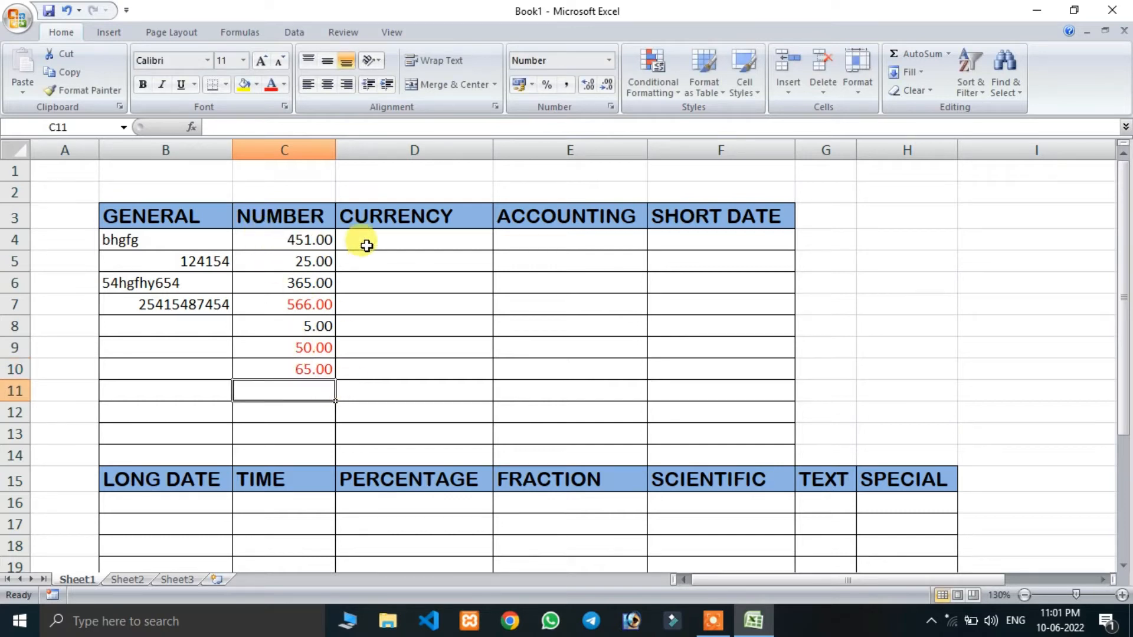
- Apply the Currency format to cells D4:D14 in the CURRENCY column
click(390, 245)
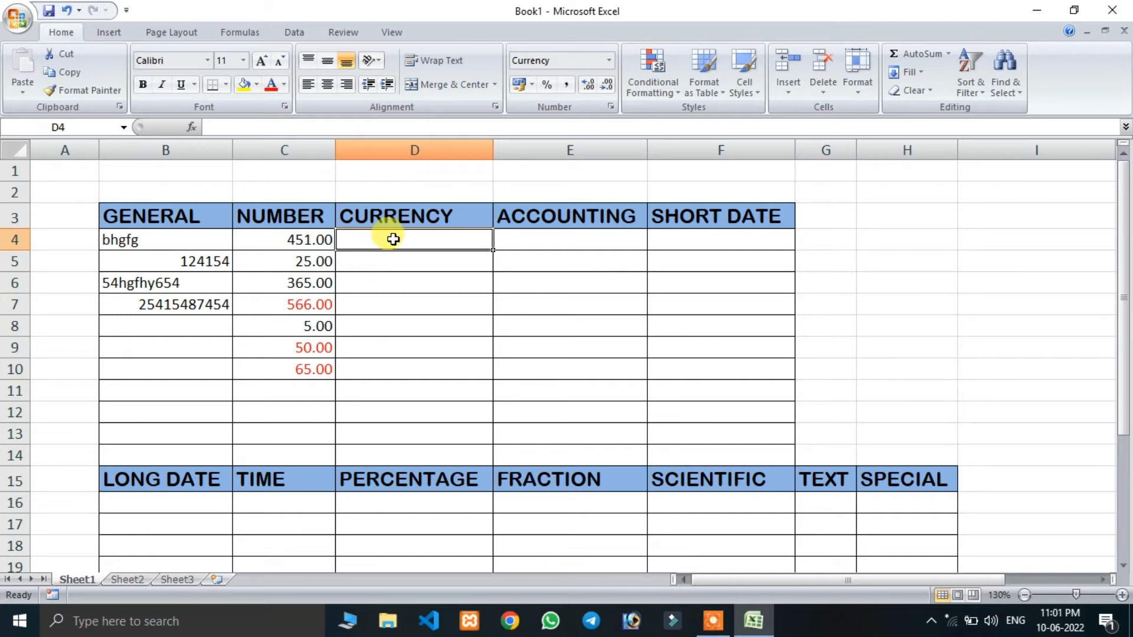
drag(394, 239, 399, 454)
click(609, 61)
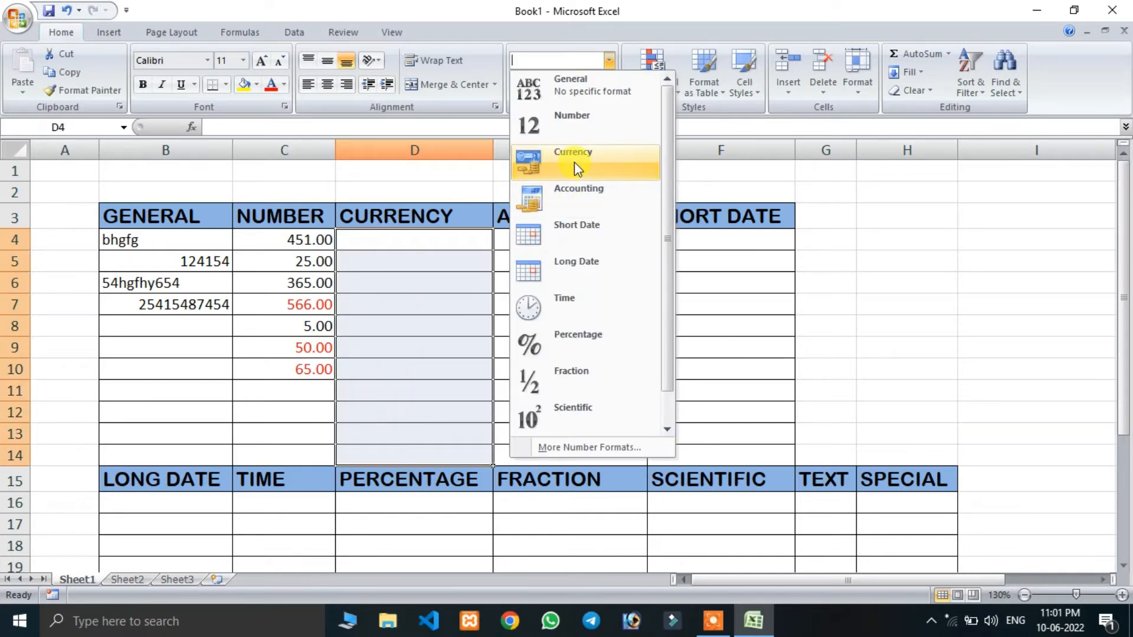
click(574, 162)
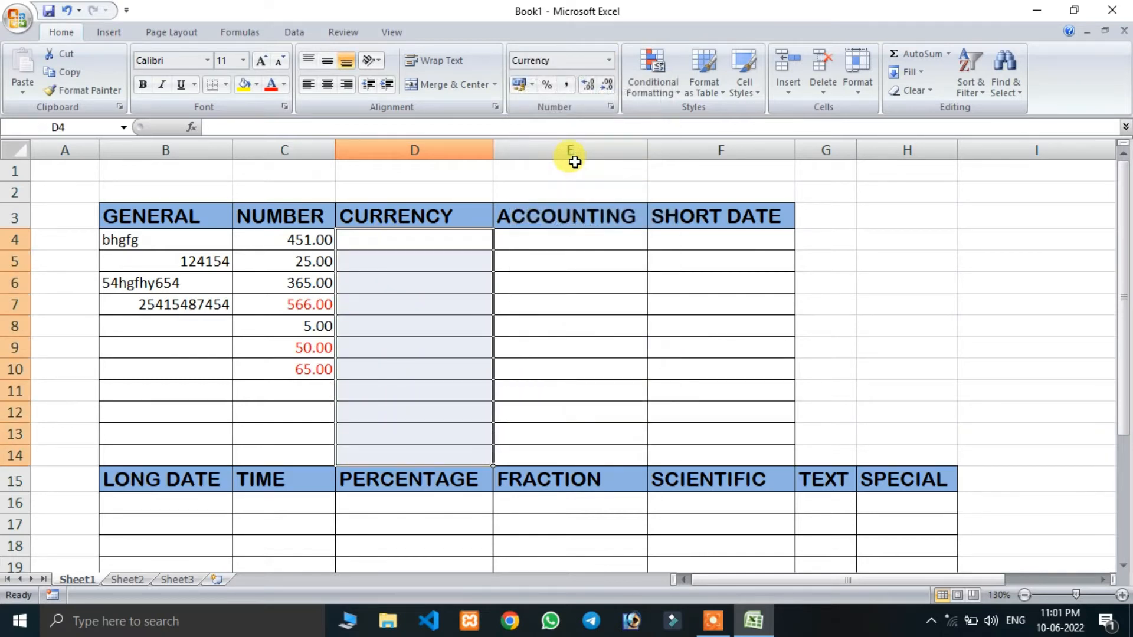
- Enter 58, 658 and 69 in cells D4 to D6 of the CURRENCY column
click(446, 239)
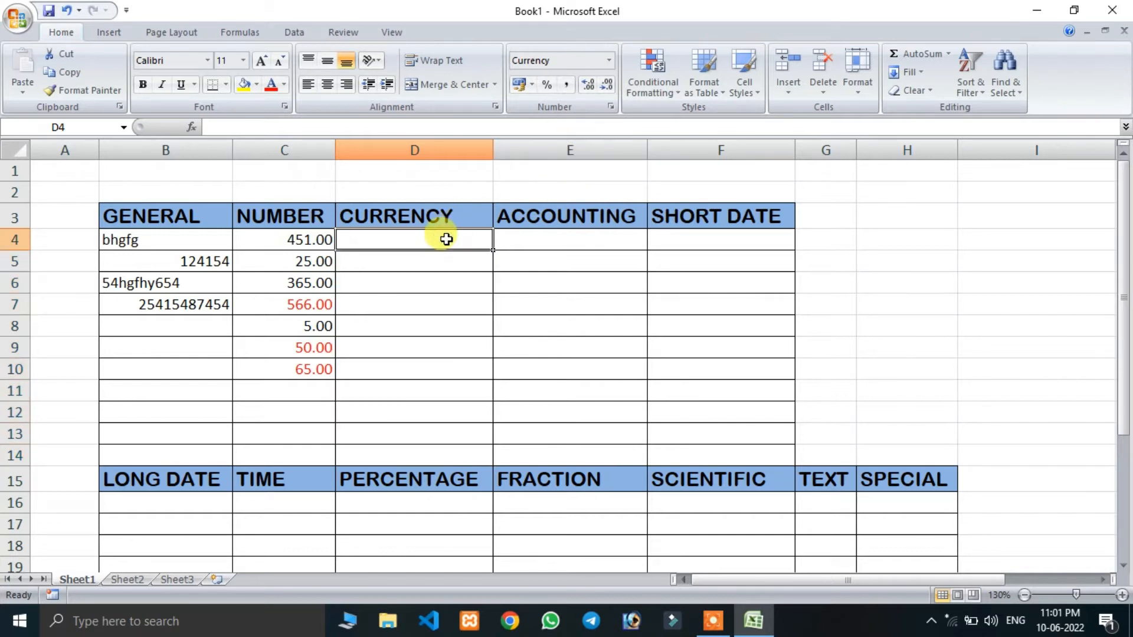
text(658)
key(Return)
text(658)
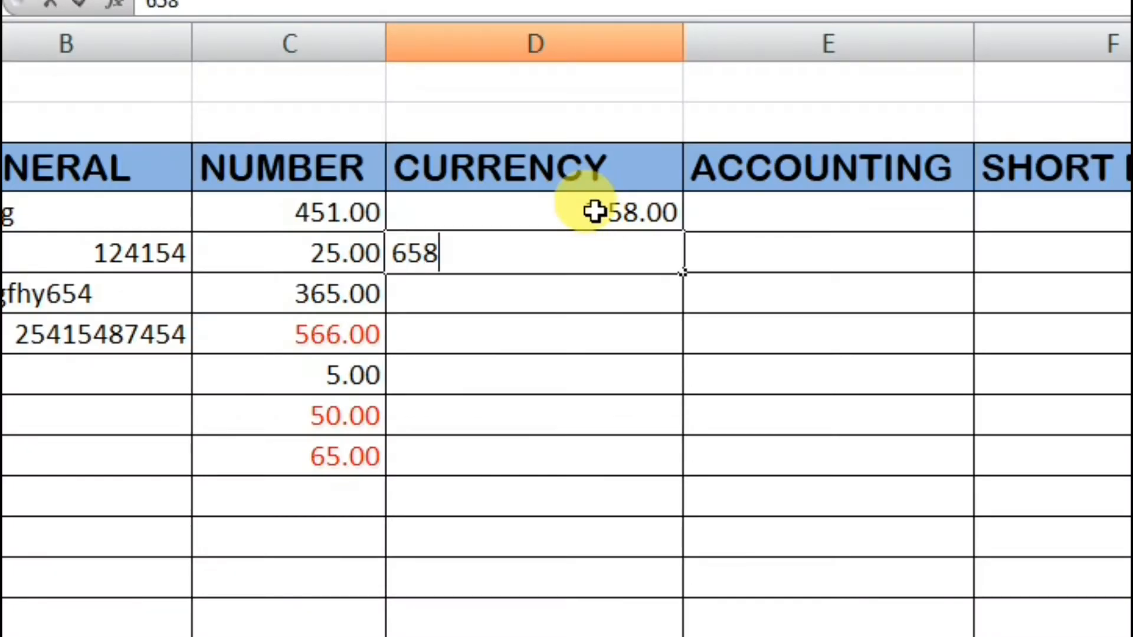
key(Return)
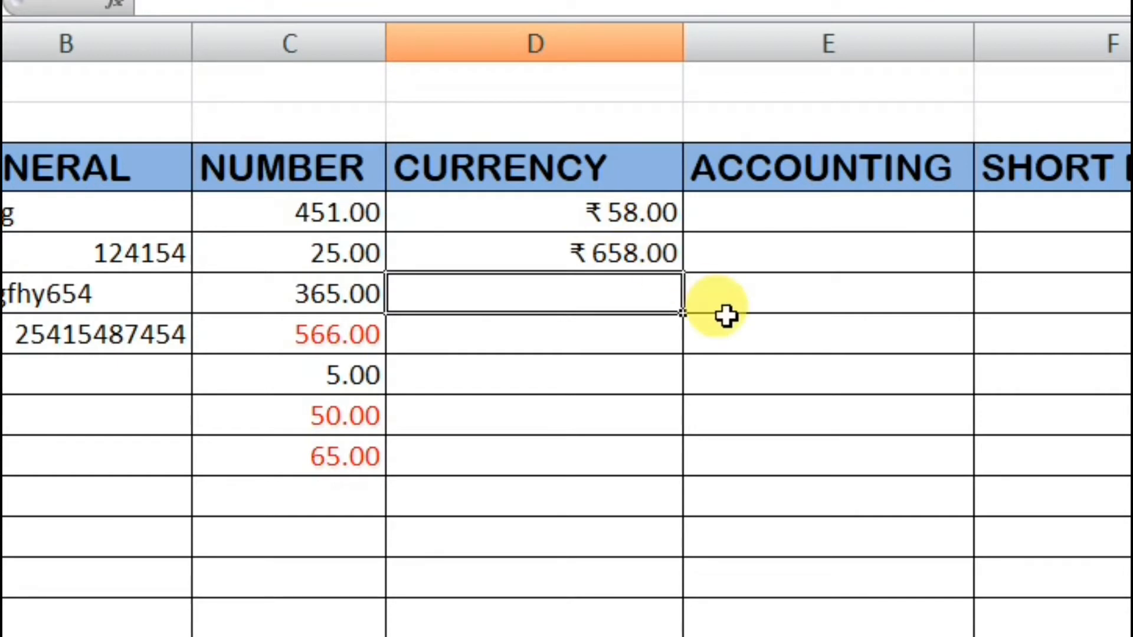
text(69)
key(Return)
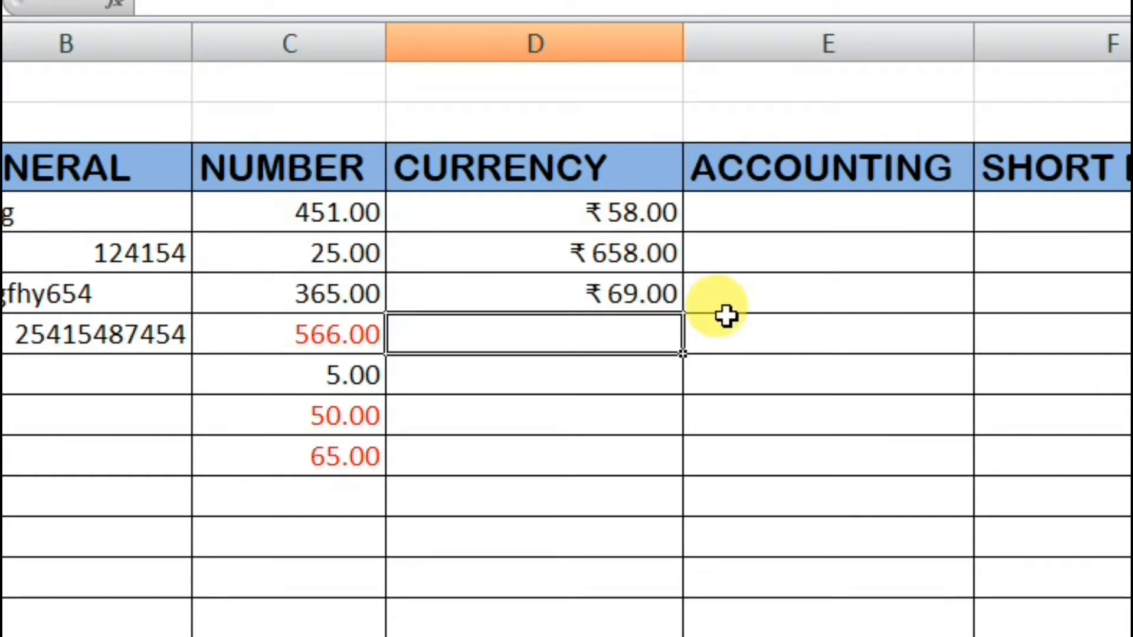
- Browse the currency symbols for D4:D14, keep ₹ with two decimals, and apply the red ₹ 1,234.10 style without a minus sign to negative numbers
drag(504, 210, 503, 616)
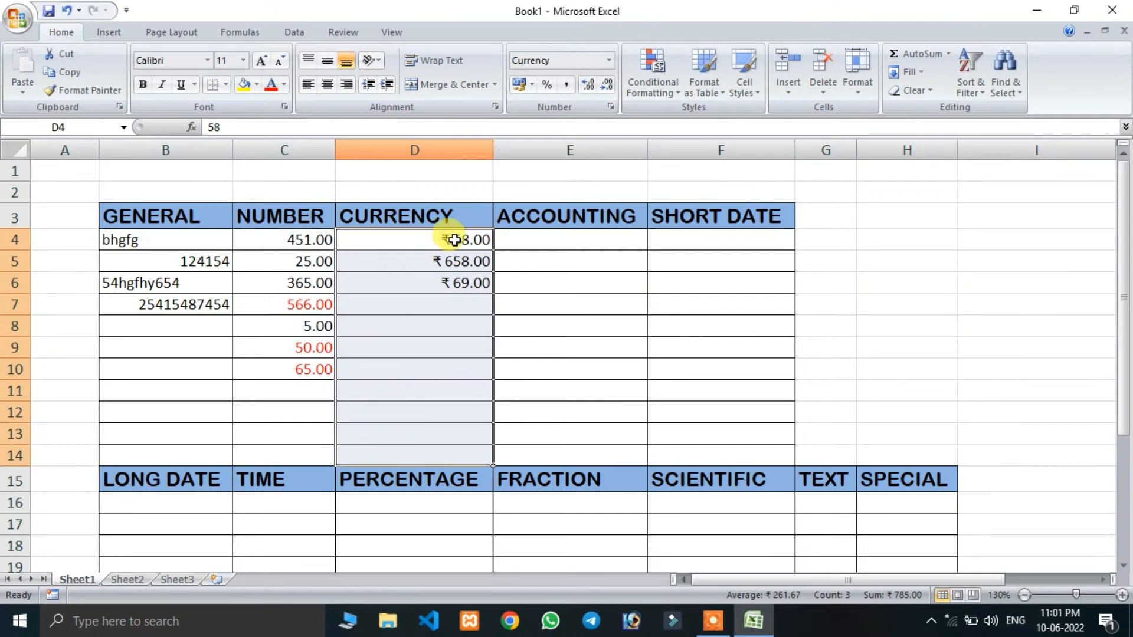
click(609, 61)
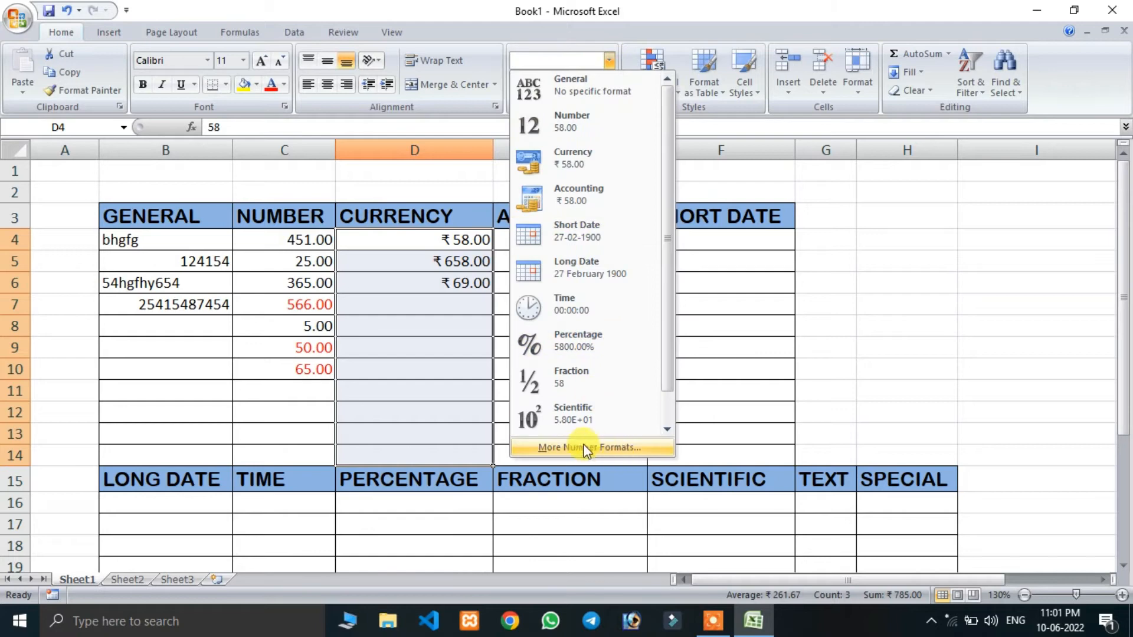
click(587, 448)
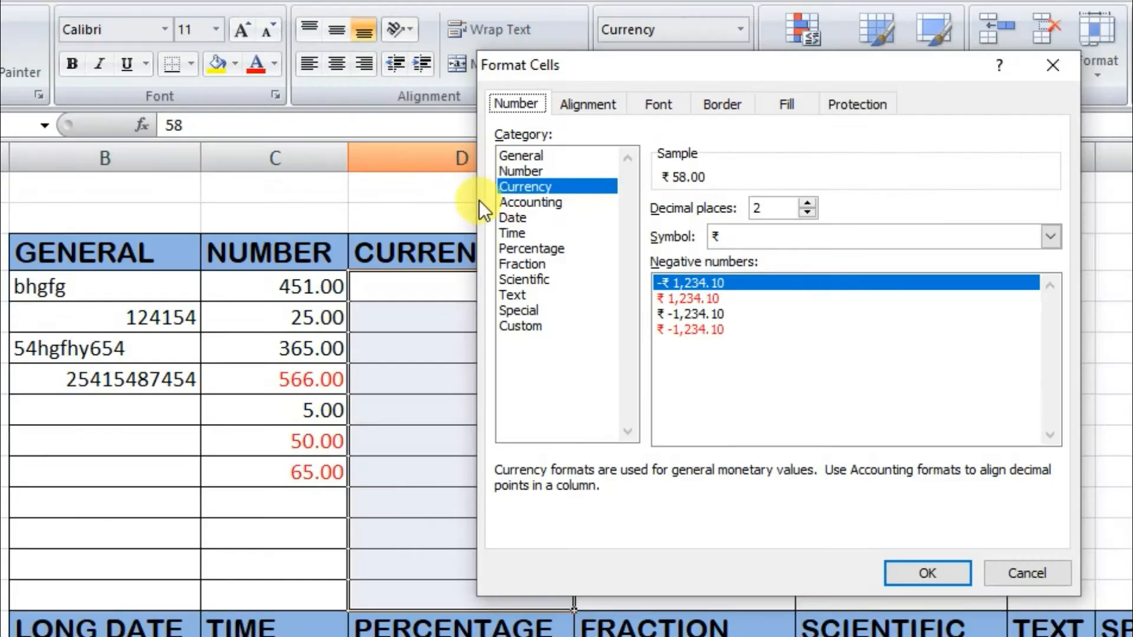
click(1051, 237)
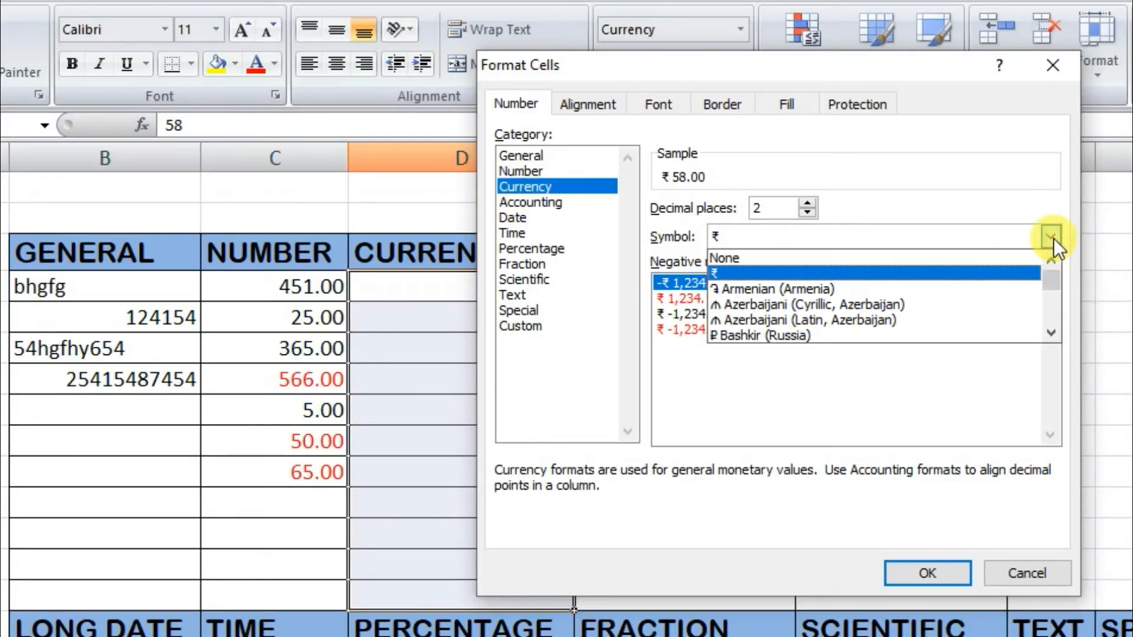
scroll(852, 303, down, 2)
scroll(852, 303, down, 3)
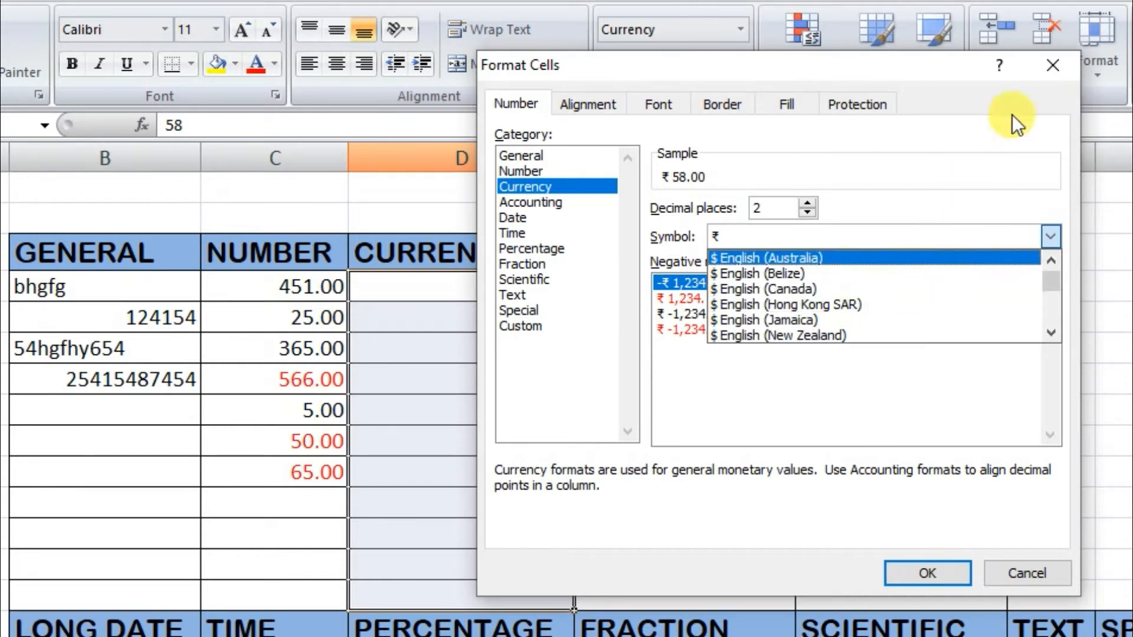
scroll(807, 331, down, 3)
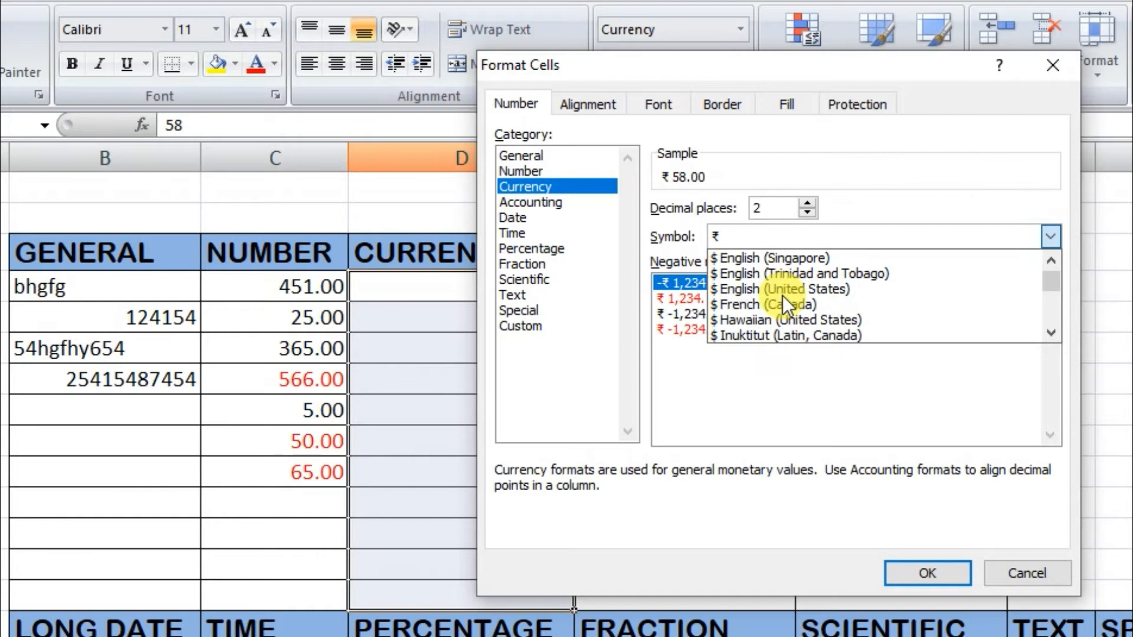
scroll(783, 296, down, 1)
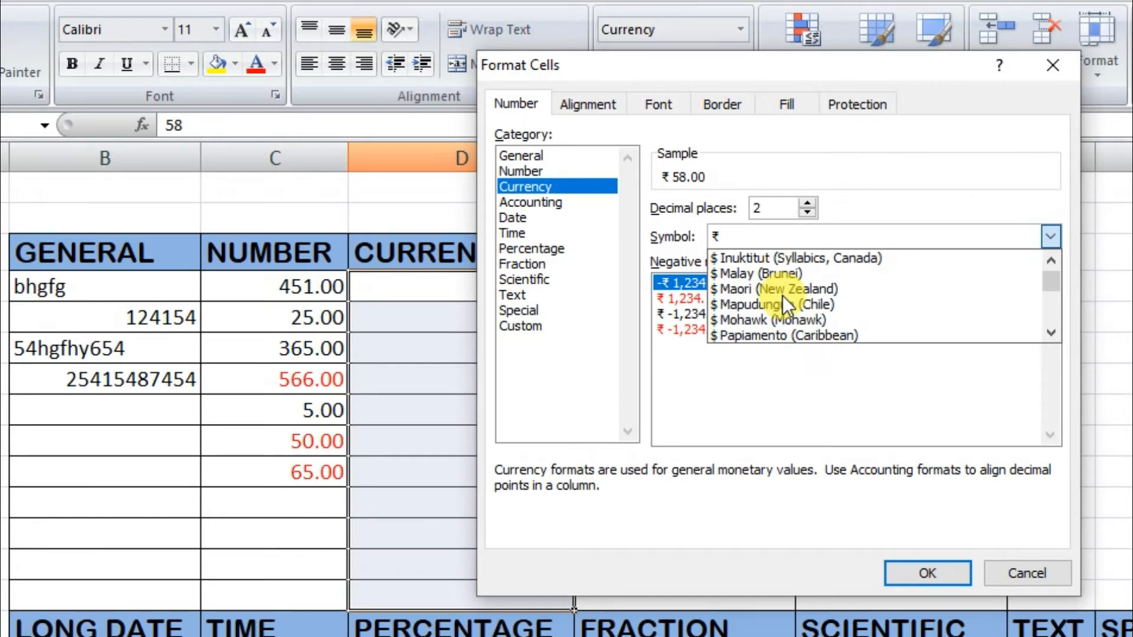
click(805, 426)
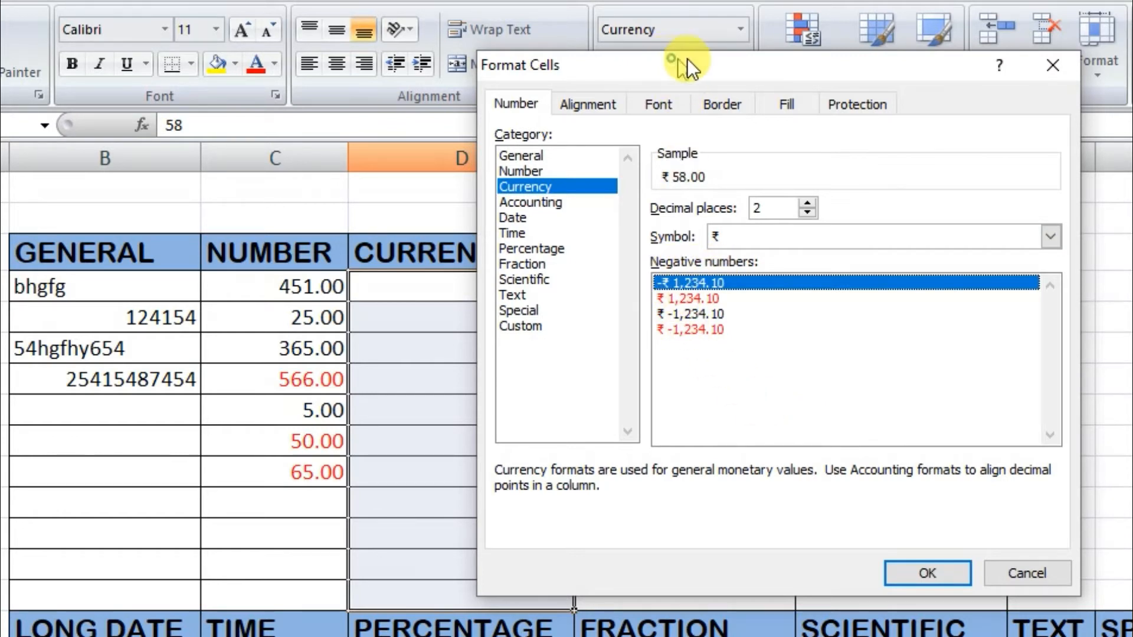
drag(687, 58, 918, 43)
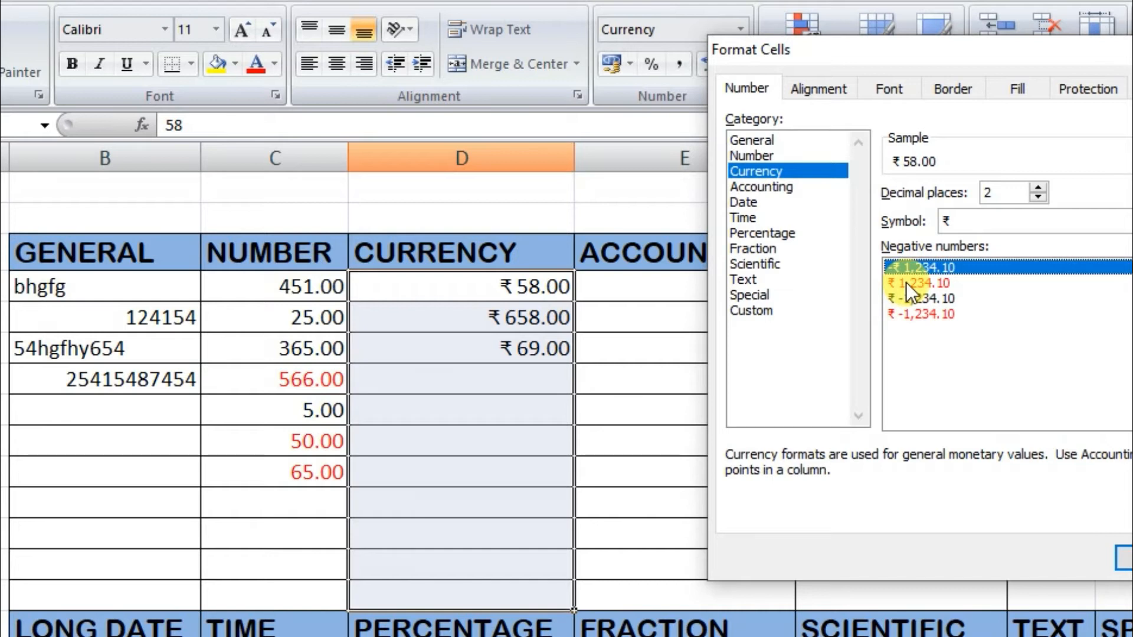
click(925, 283)
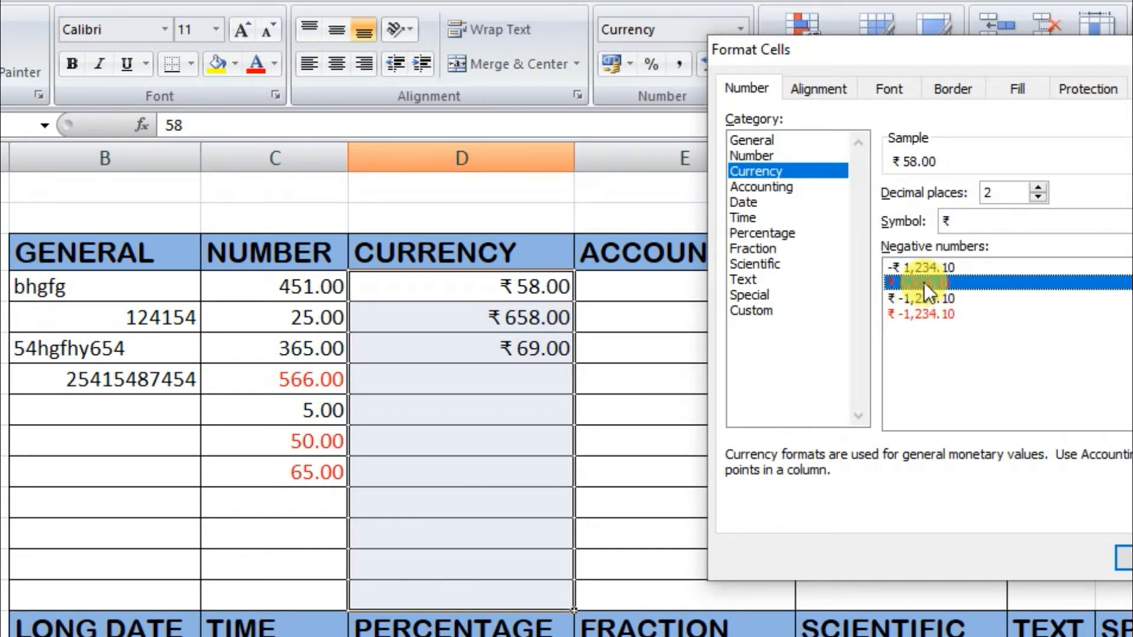
click(1125, 559)
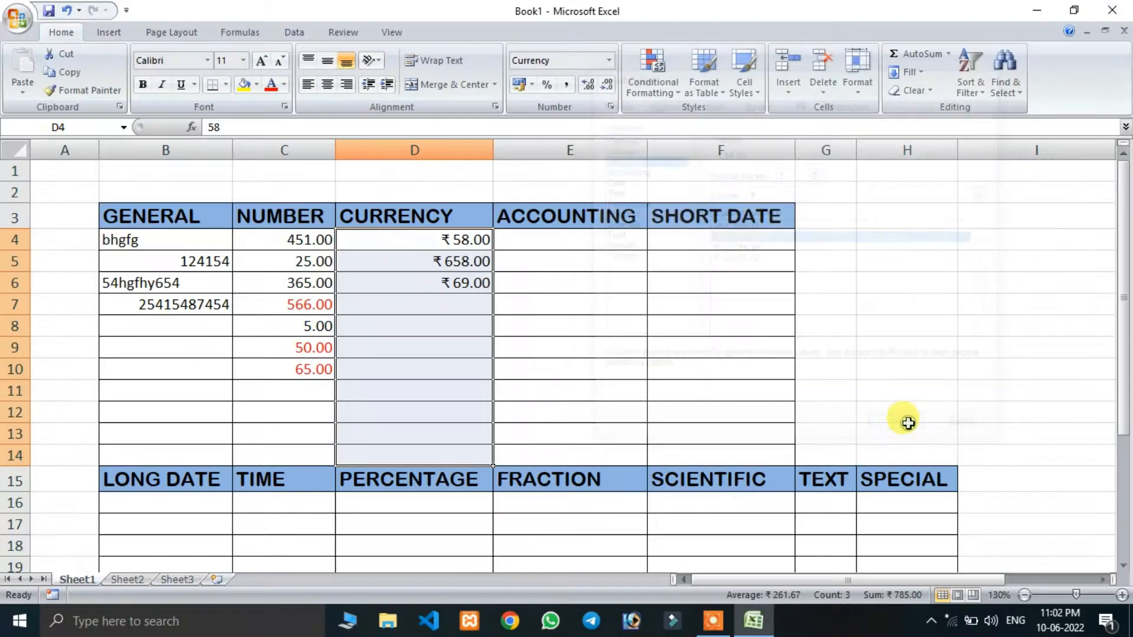
- Enter the negative value -25 in cell D7 of the CURRENCY column and reselect that cell
click(436, 301)
text(-25)
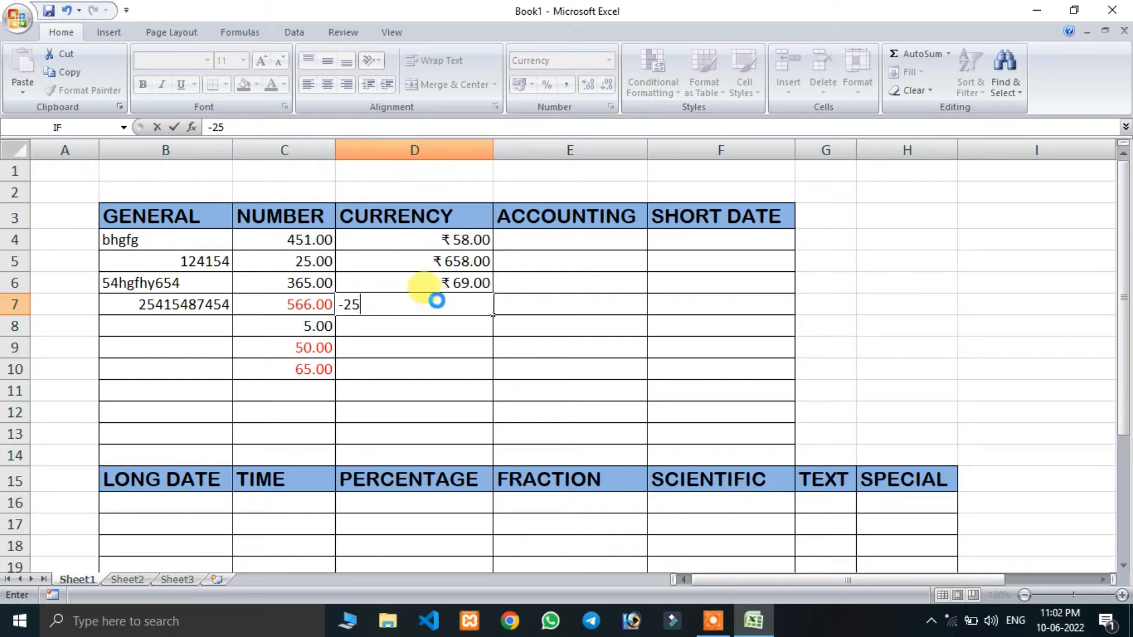
key(Return)
click(478, 302)
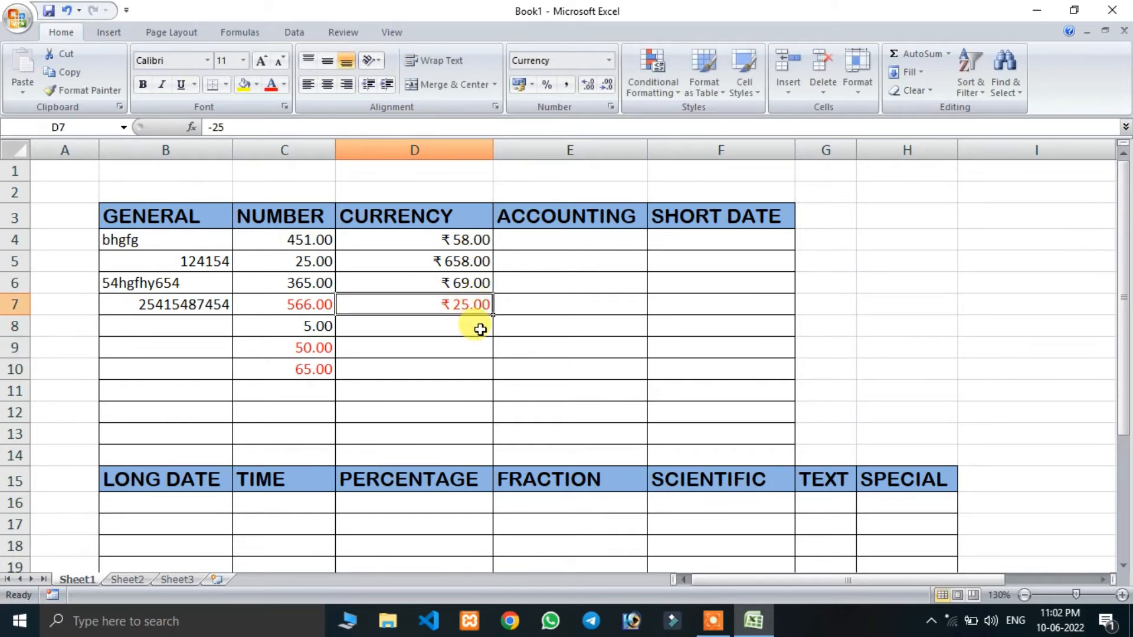
- Apply the Accounting format to cells E4:E14 in the ACCOUNTING column
click(551, 240)
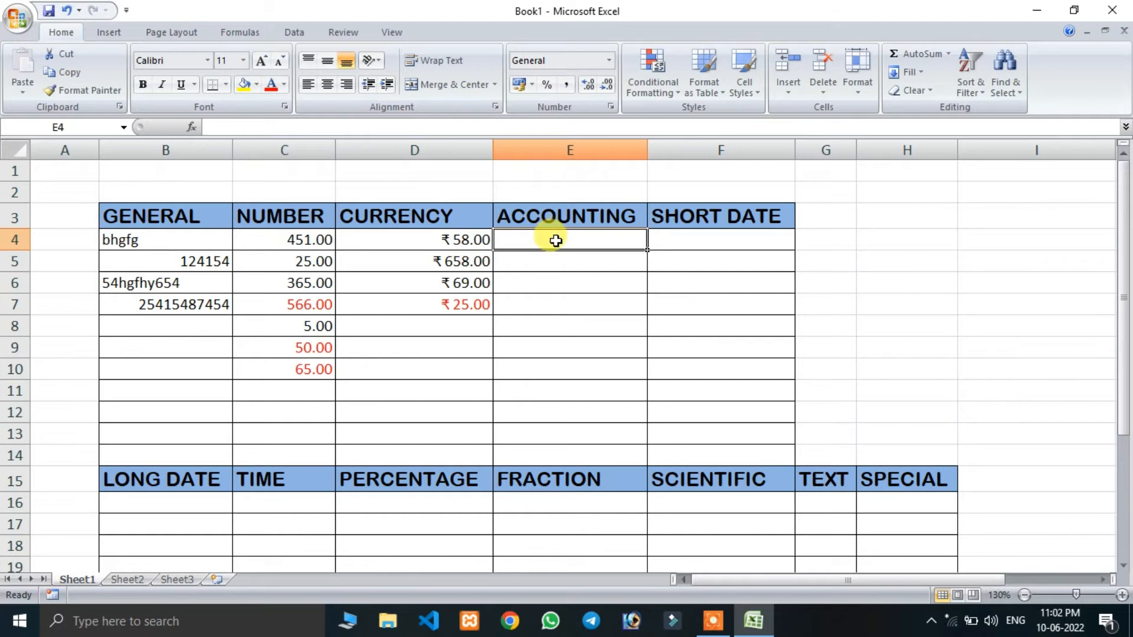
drag(555, 241, 557, 447)
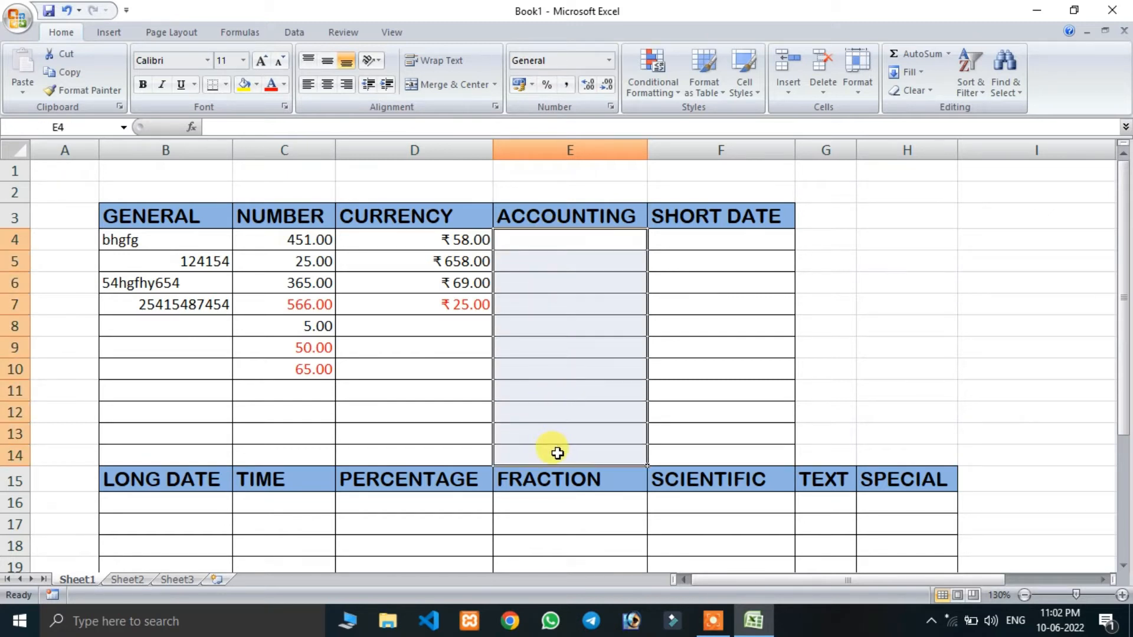
click(609, 60)
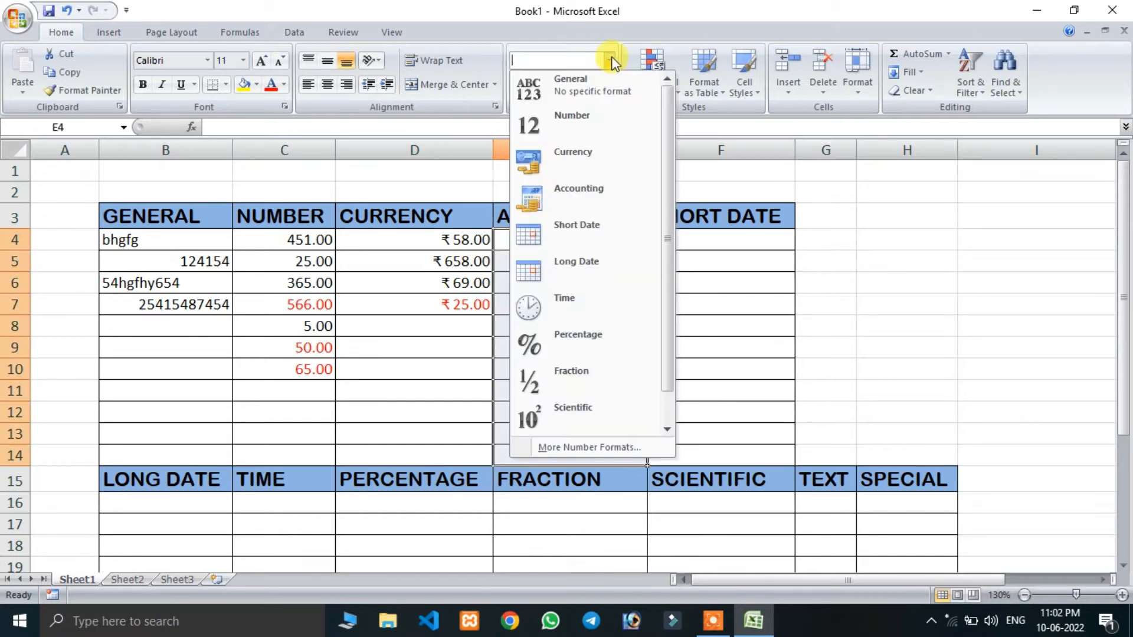
click(582, 193)
- Enter 25 in E4, 35 in E6 and 659 in E5 of the ACCOUNTING column
click(561, 241)
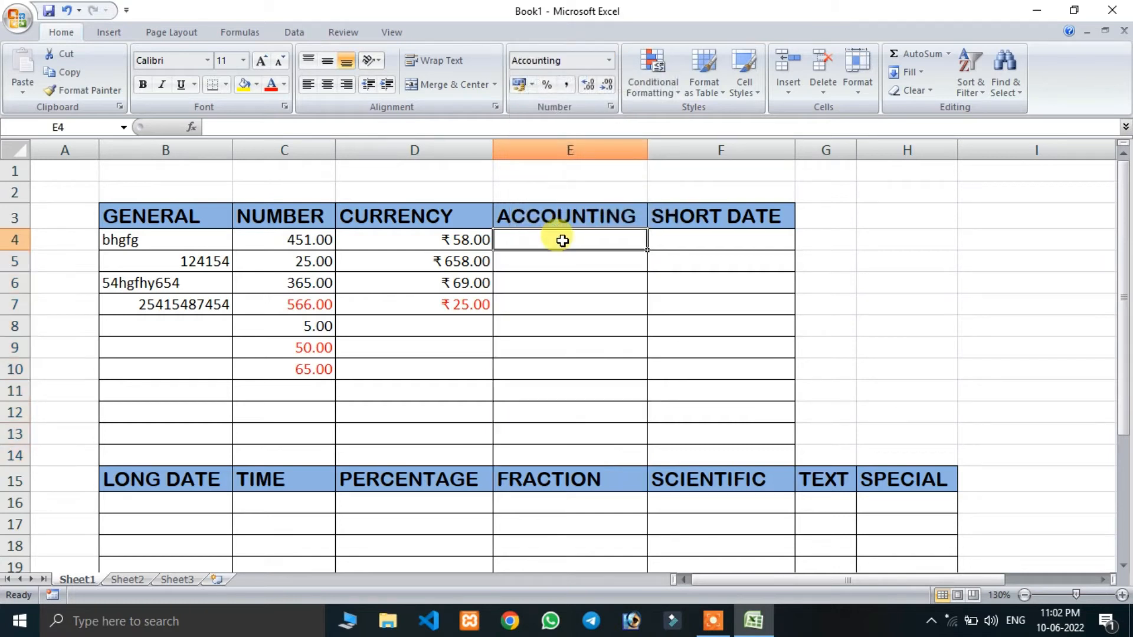
text(25)
key(Return)
key(Return)
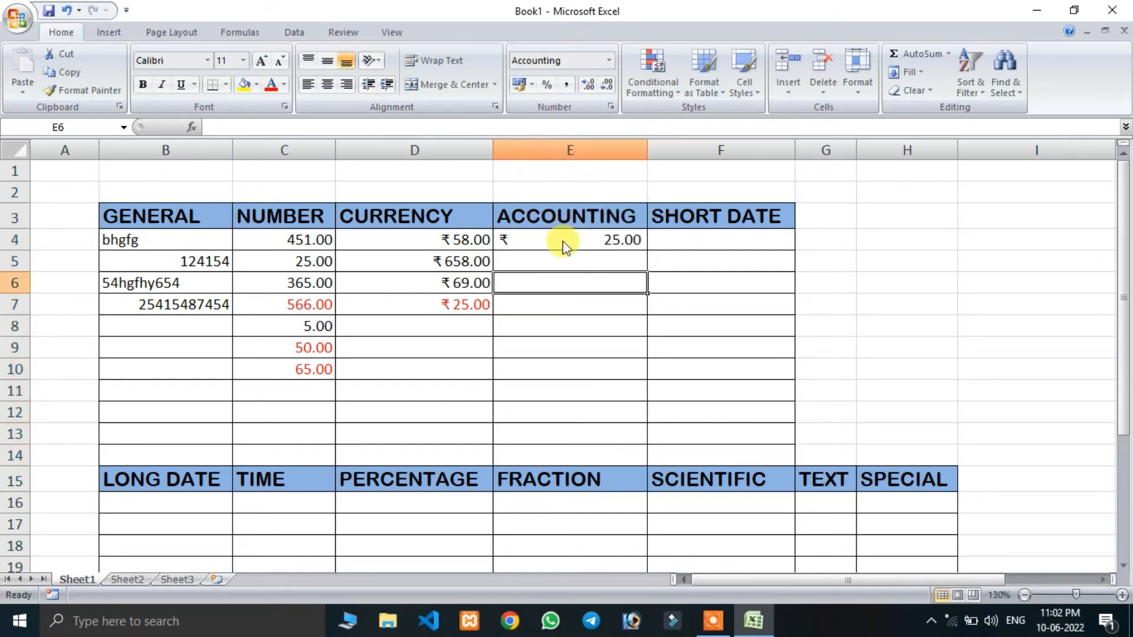
text(35)
key(Return)
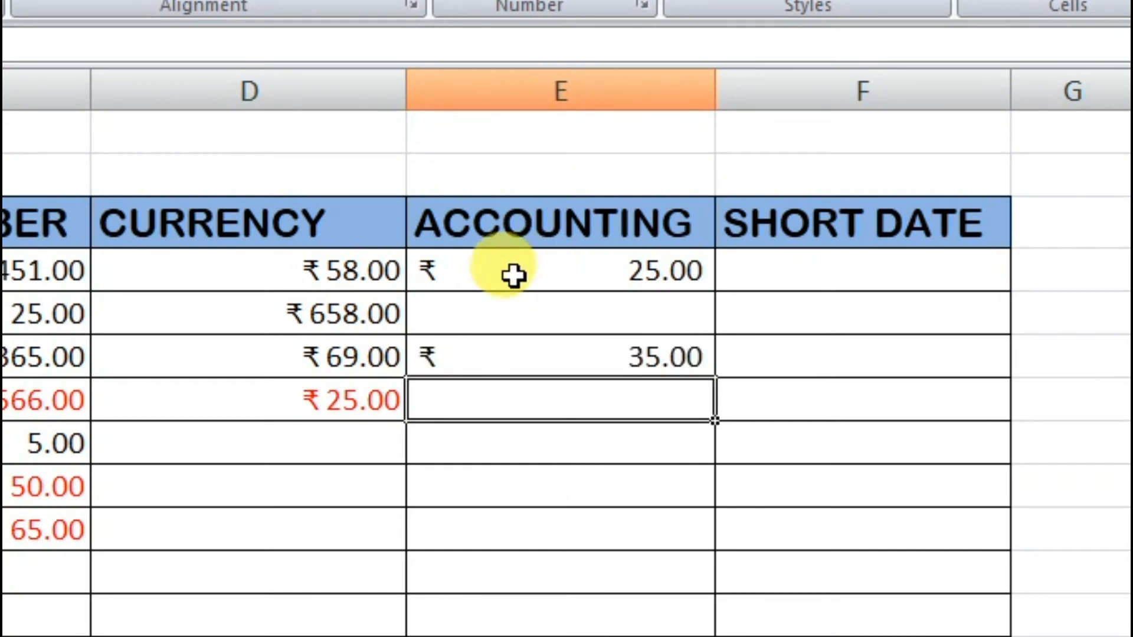
click(582, 311)
text(659)
key(Return)
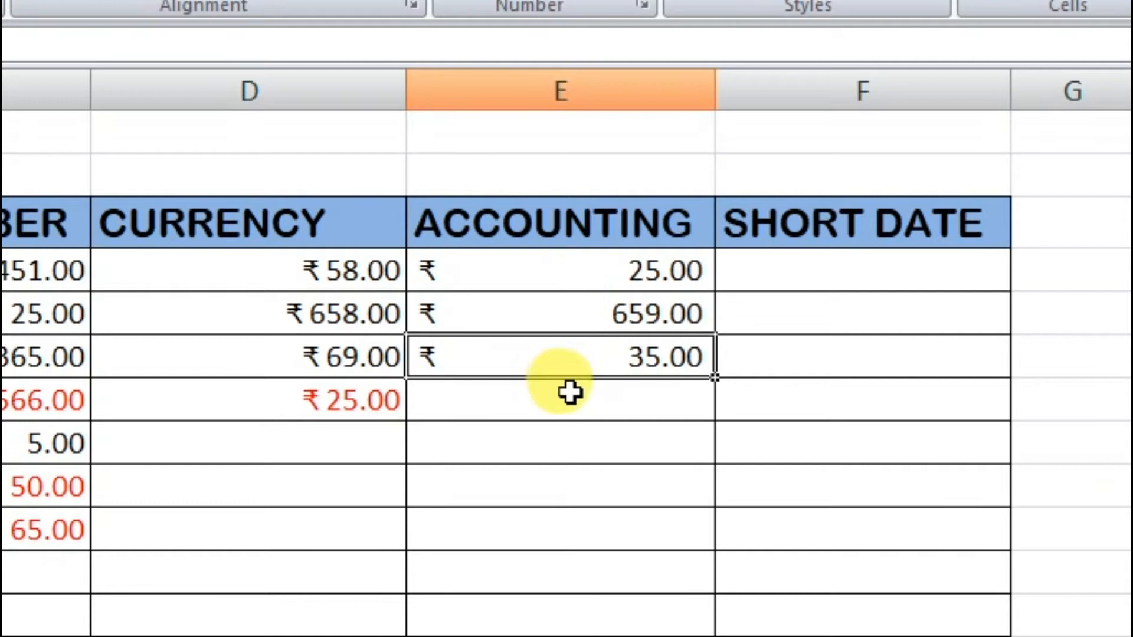
- Enter 0 in cell E7 of the ACCOUNTING column
click(571, 430)
click(549, 390)
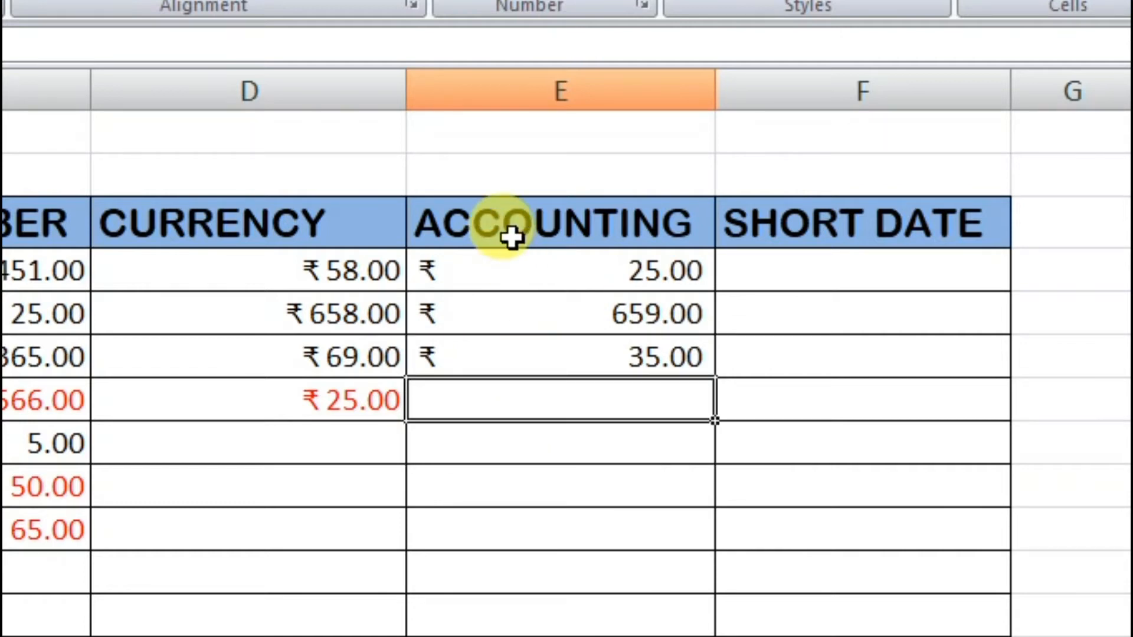
text(0)
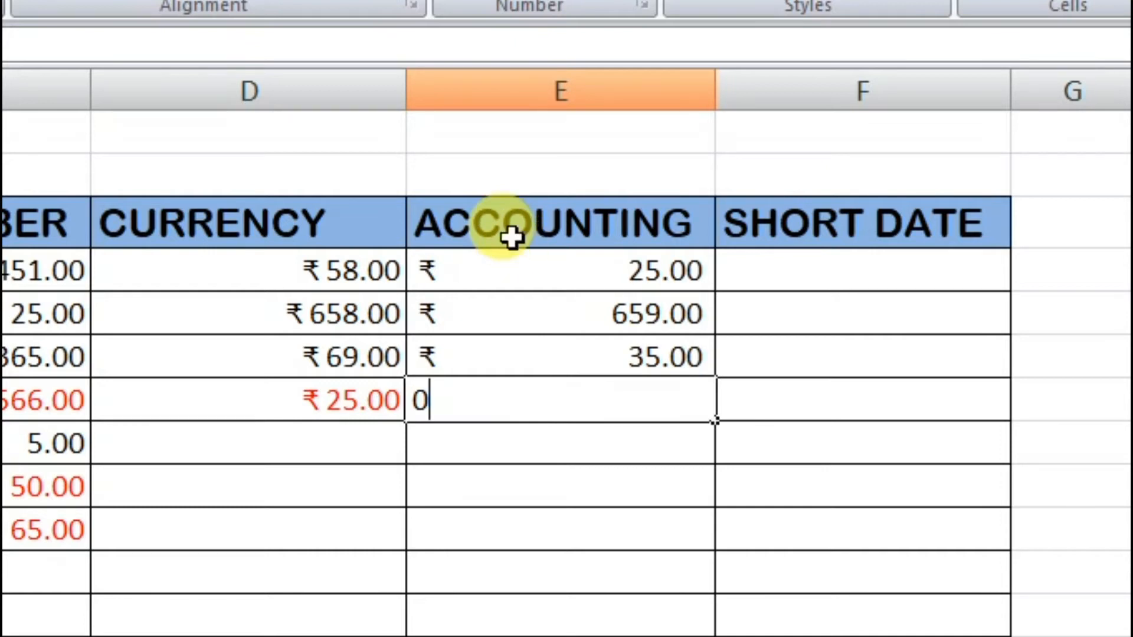
key(Return)
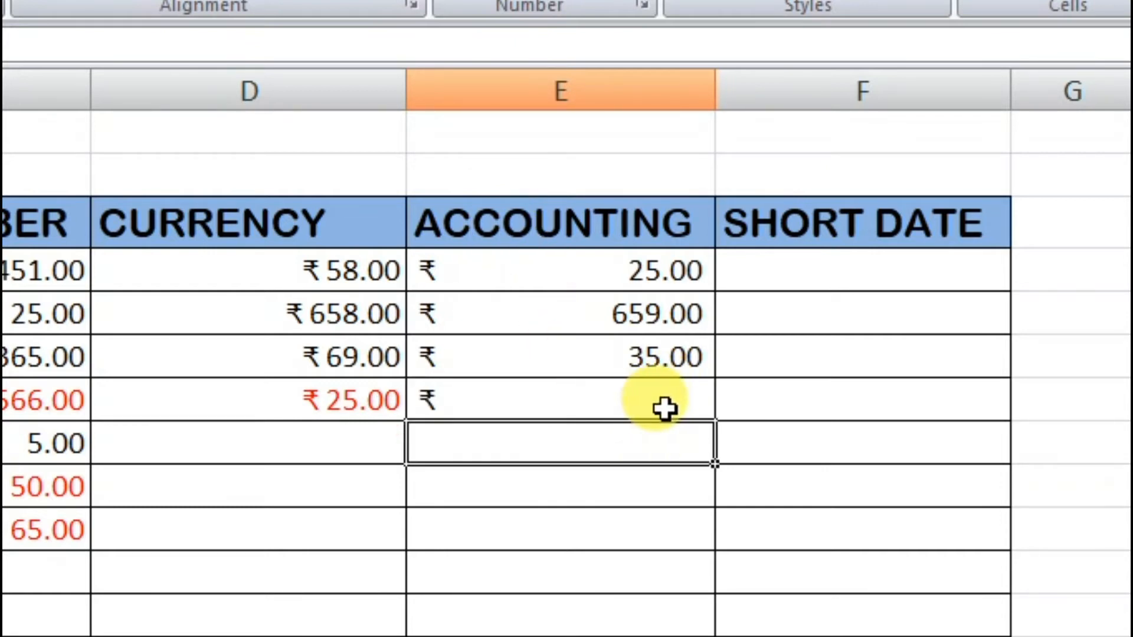
- Enter 0 in cell D7 of the CURRENCY column and compare it with the zero in E7 of the ACCOUNTING column
click(313, 405)
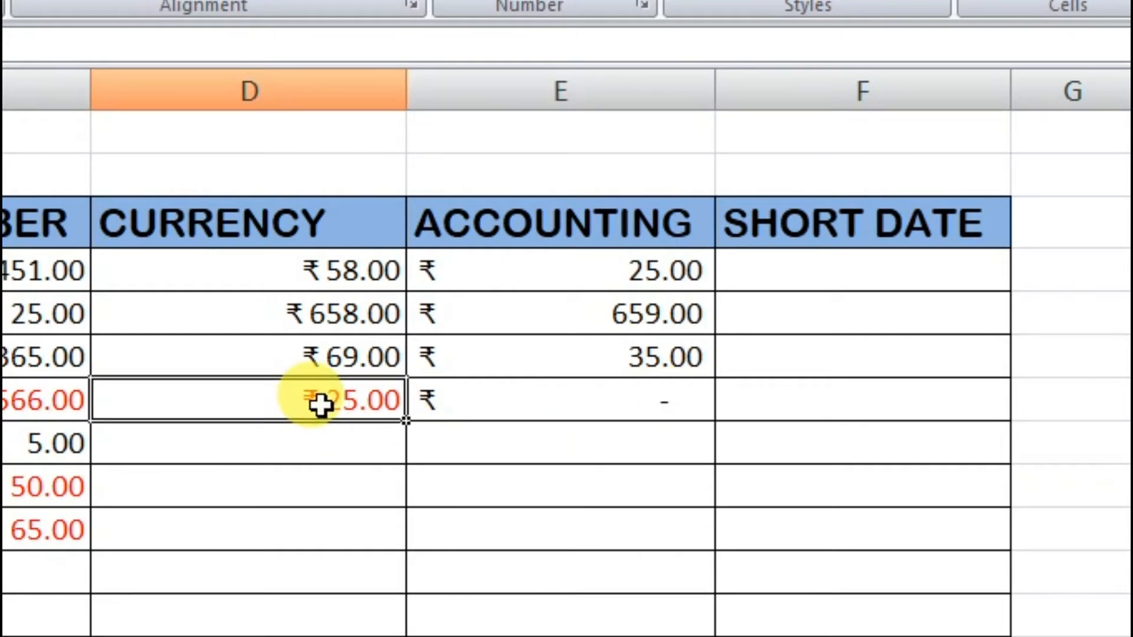
text(0)
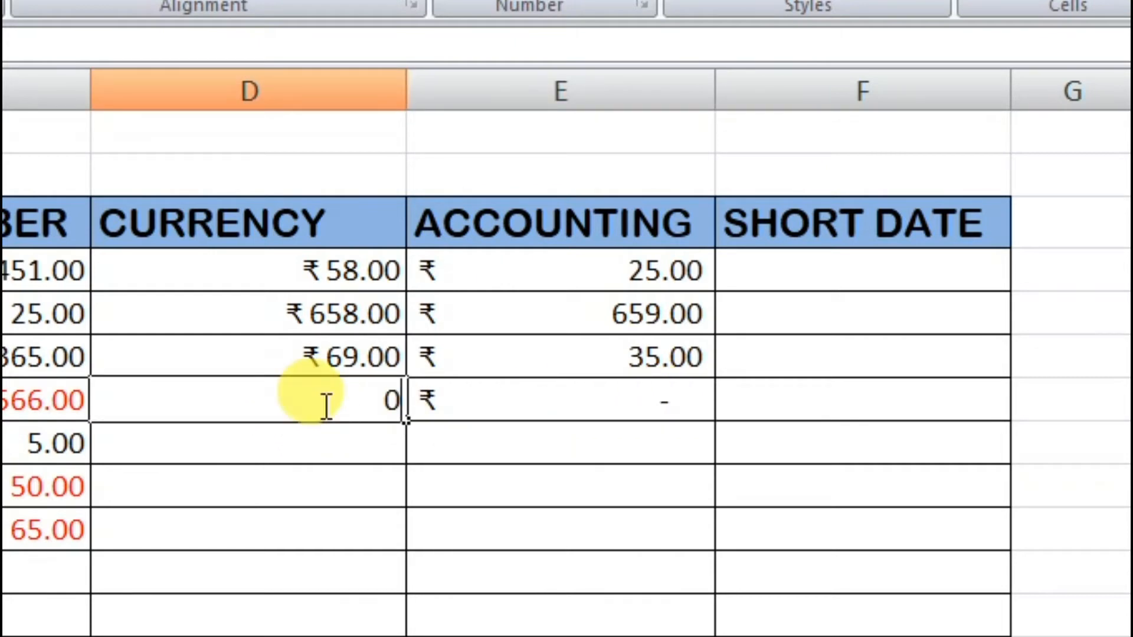
key(Return)
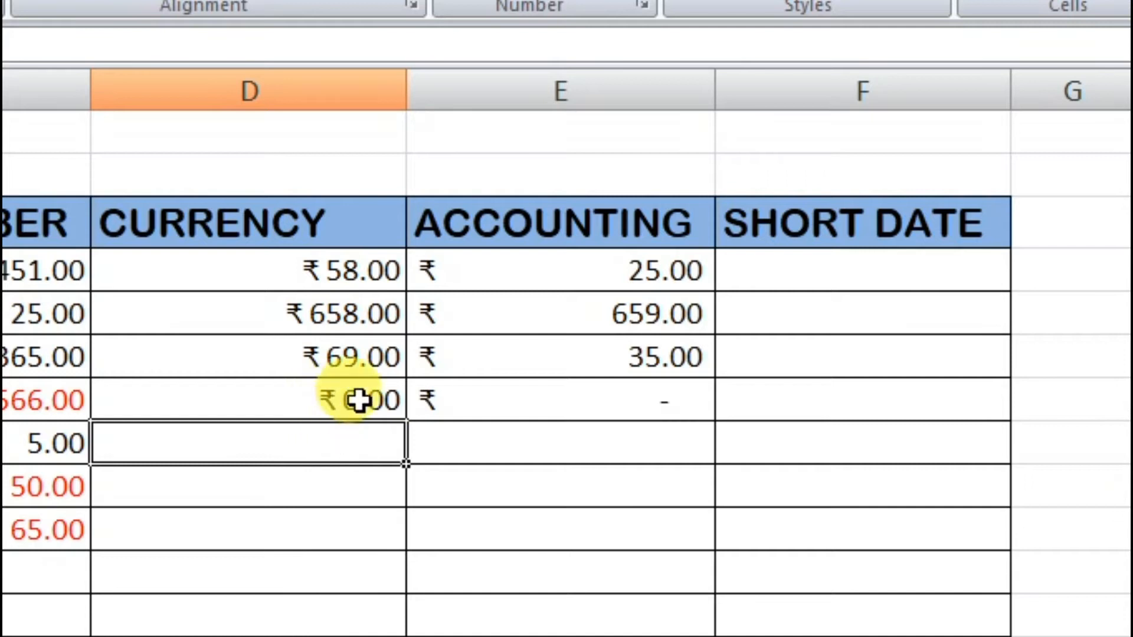
click(637, 401)
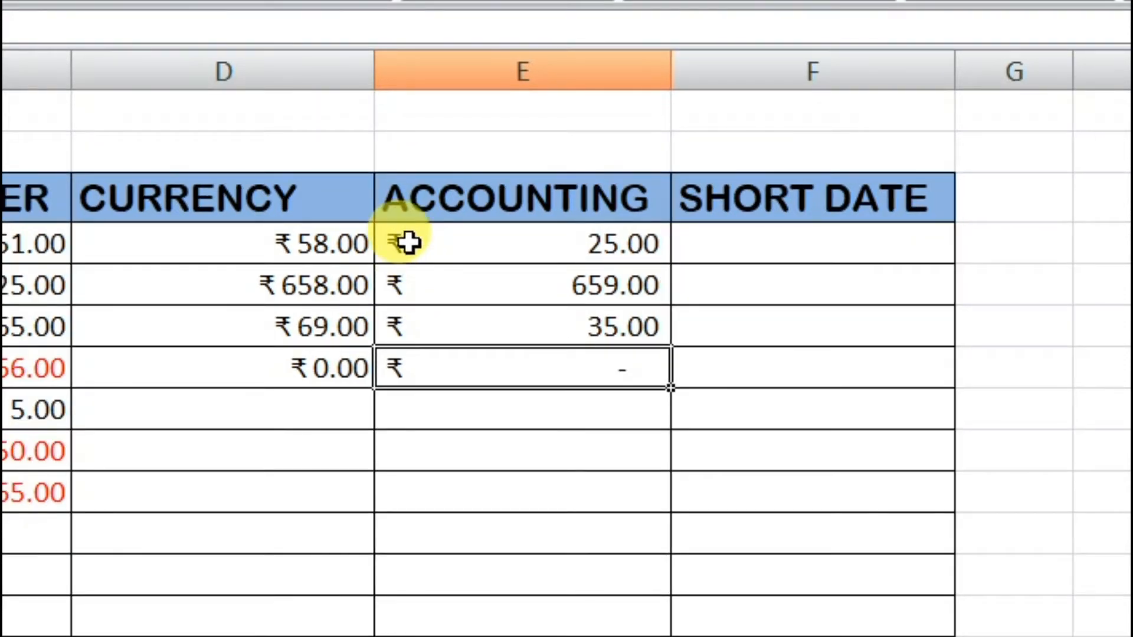
click(408, 242)
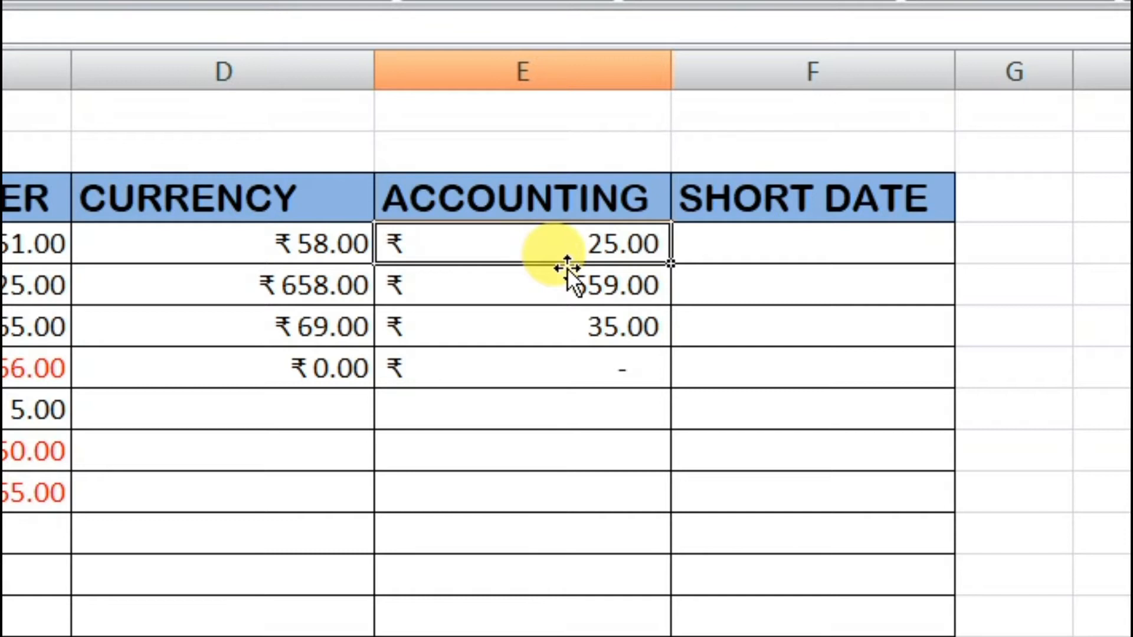
- Enter the negative values -214 in cell D7 of the CURRENCY column and -2564 in cell E7 of the ACCOUNTING column
click(242, 241)
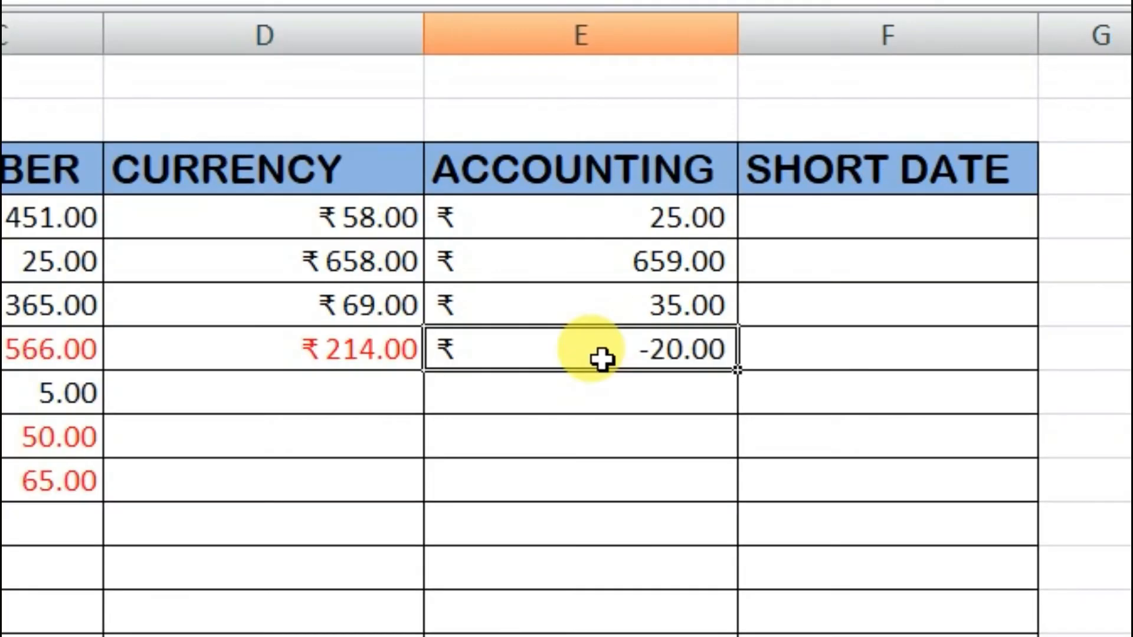
click(334, 357)
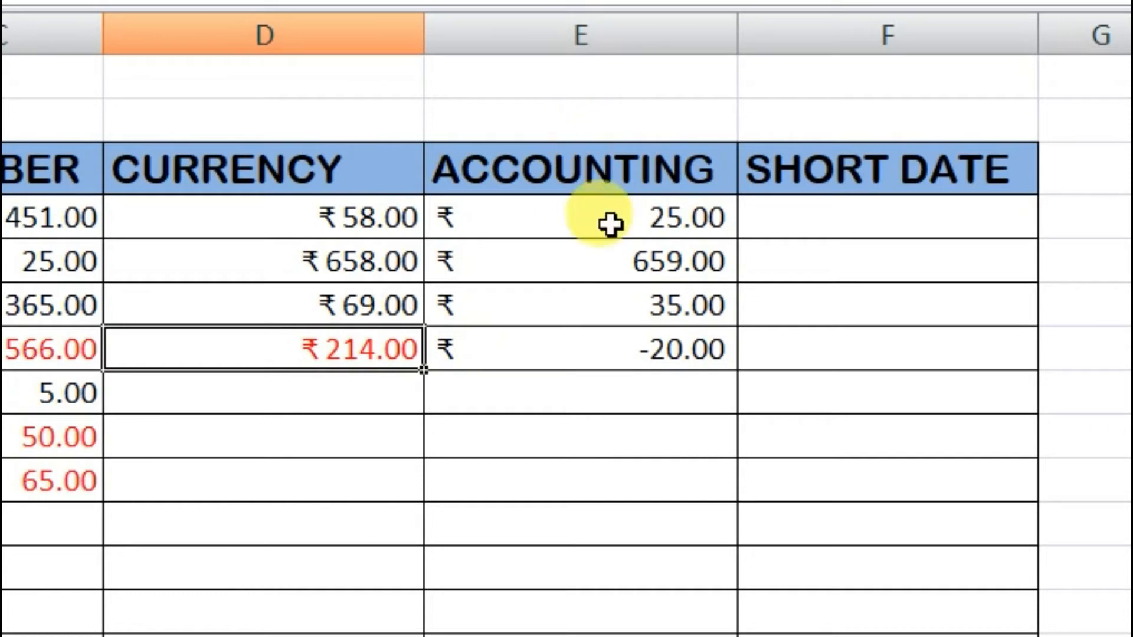
click(648, 353)
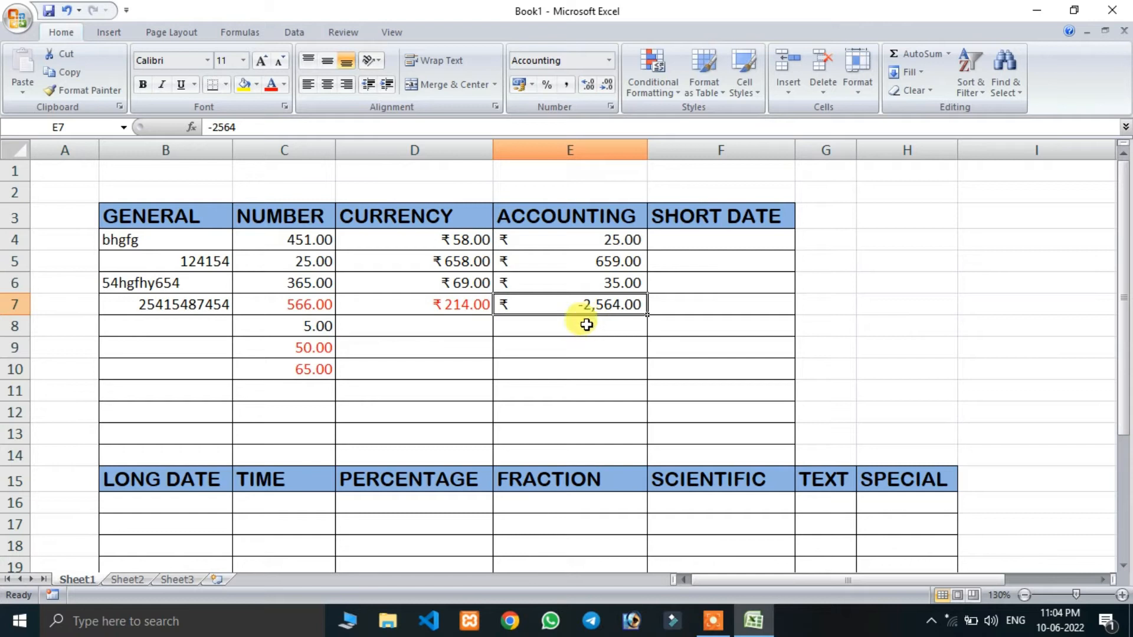
- Examine the Accounting format options for cell E7, including the currency symbol, and leave without changing them
click(609, 60)
click(588, 447)
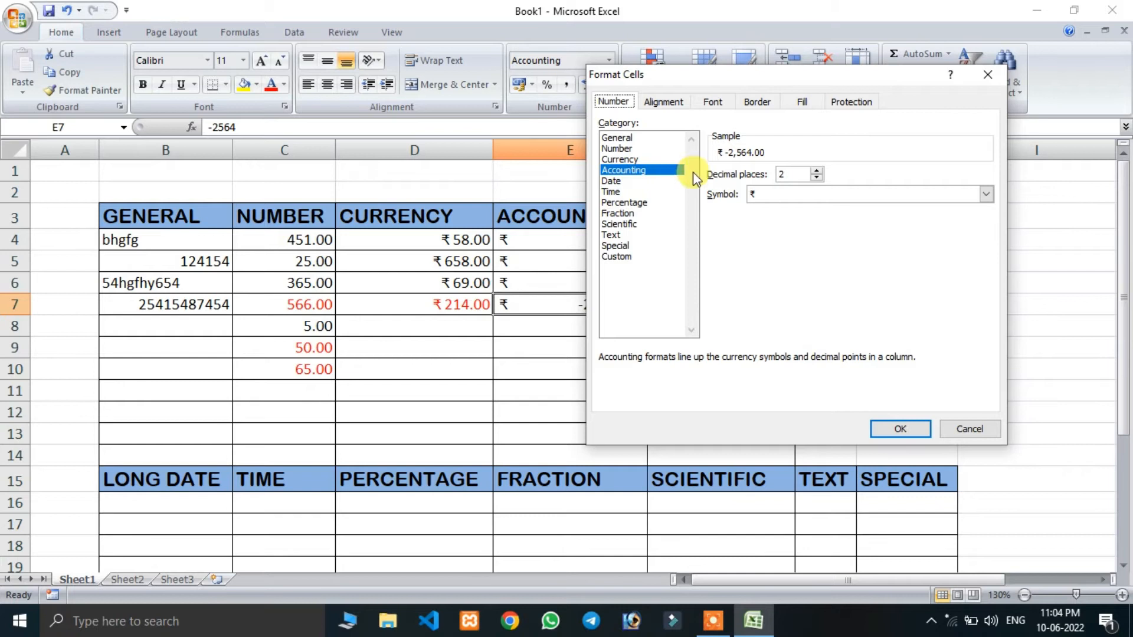
click(762, 197)
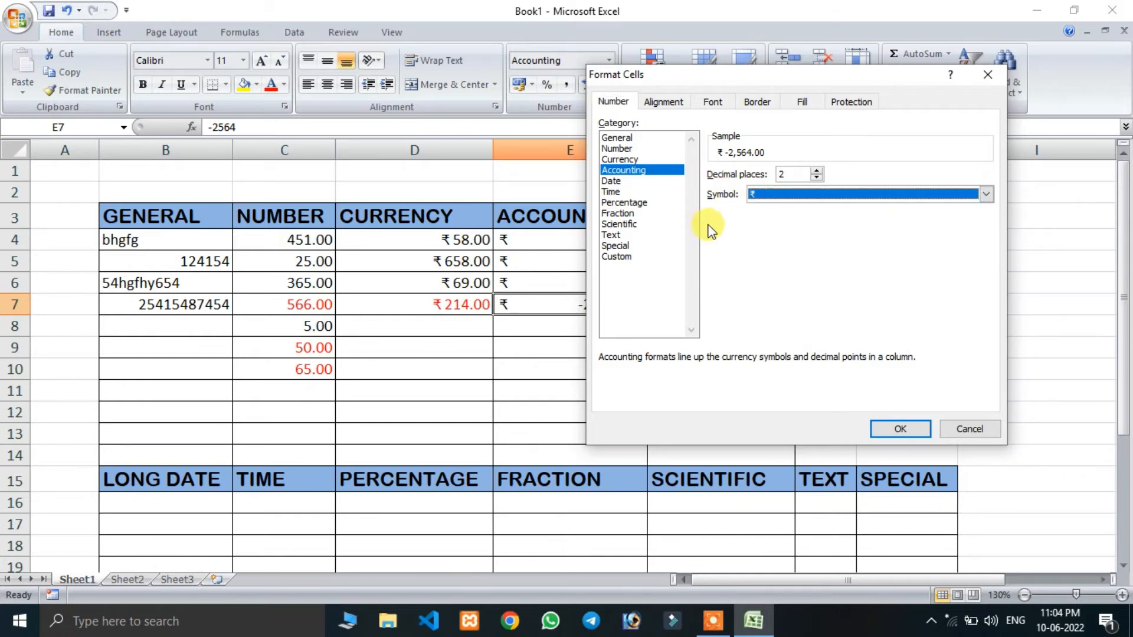
click(964, 430)
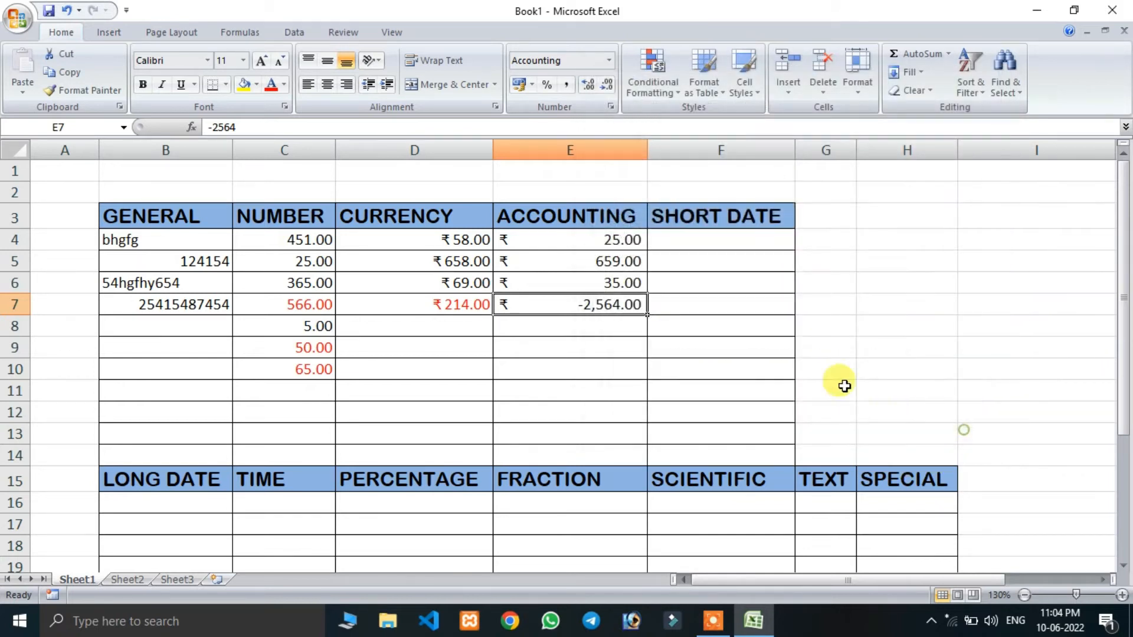
- Apply the Short Date format to cells F4:F14 in the SHORT DATE column
click(691, 242)
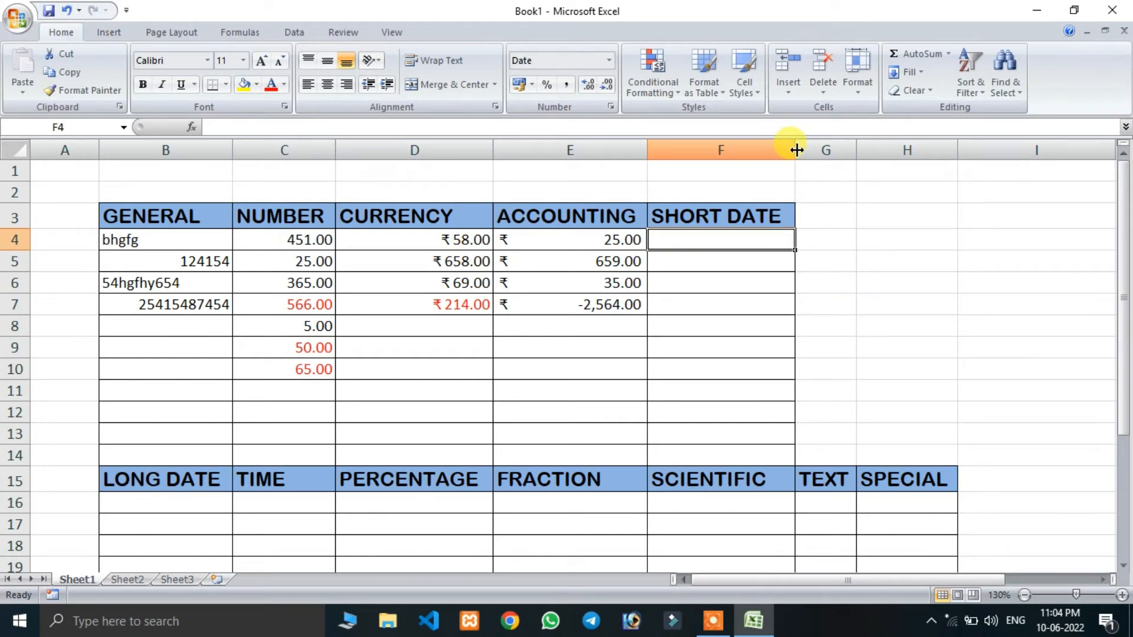
click(747, 261)
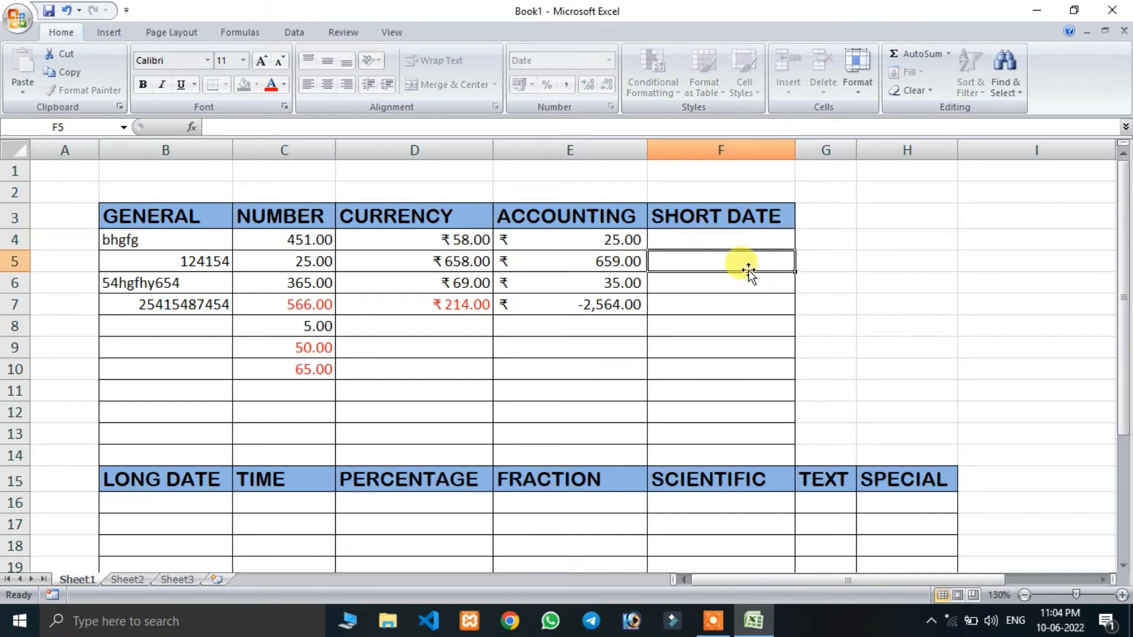
drag(736, 231, 724, 447)
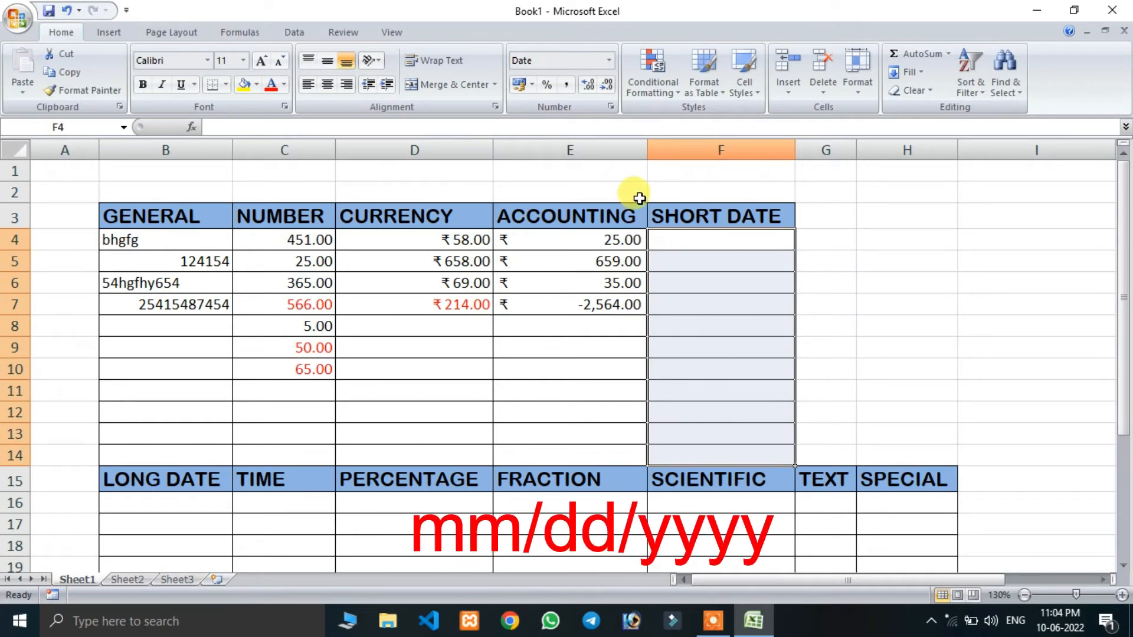
click(611, 60)
click(592, 235)
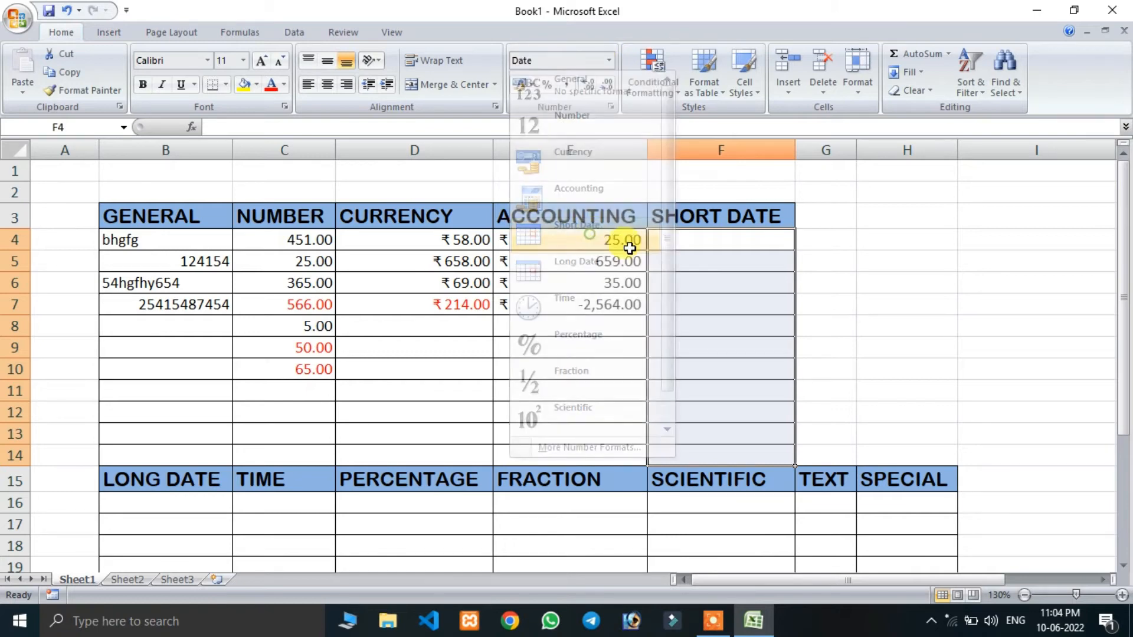
- Enter the date 02-06-2022 in cell F4 of the SHORT DATE column
click(694, 241)
text(02)
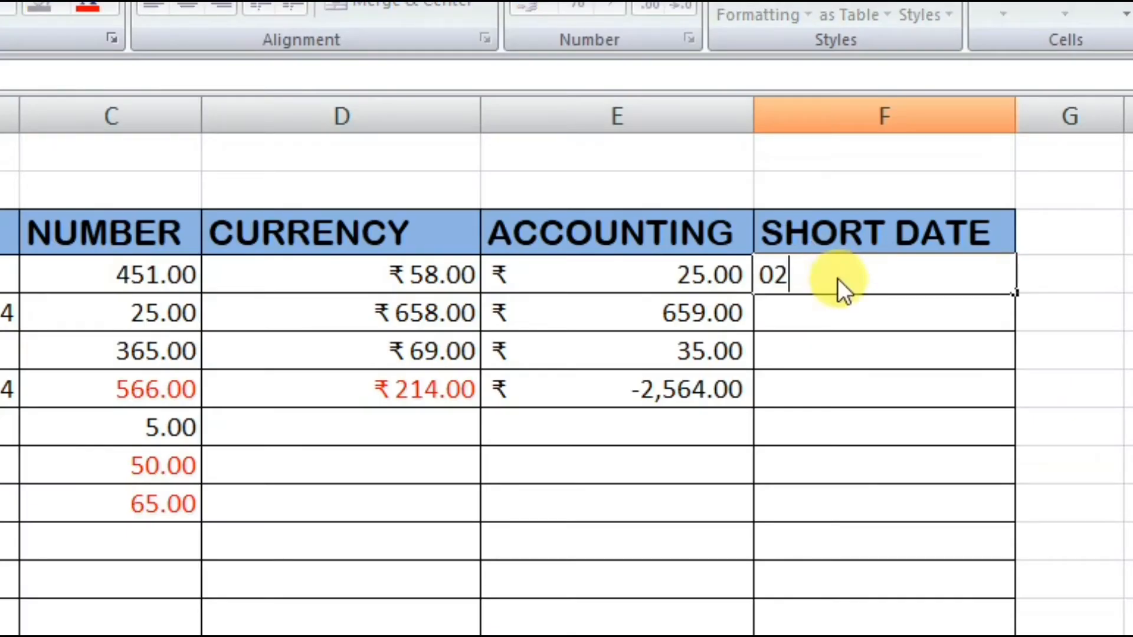
text(-)
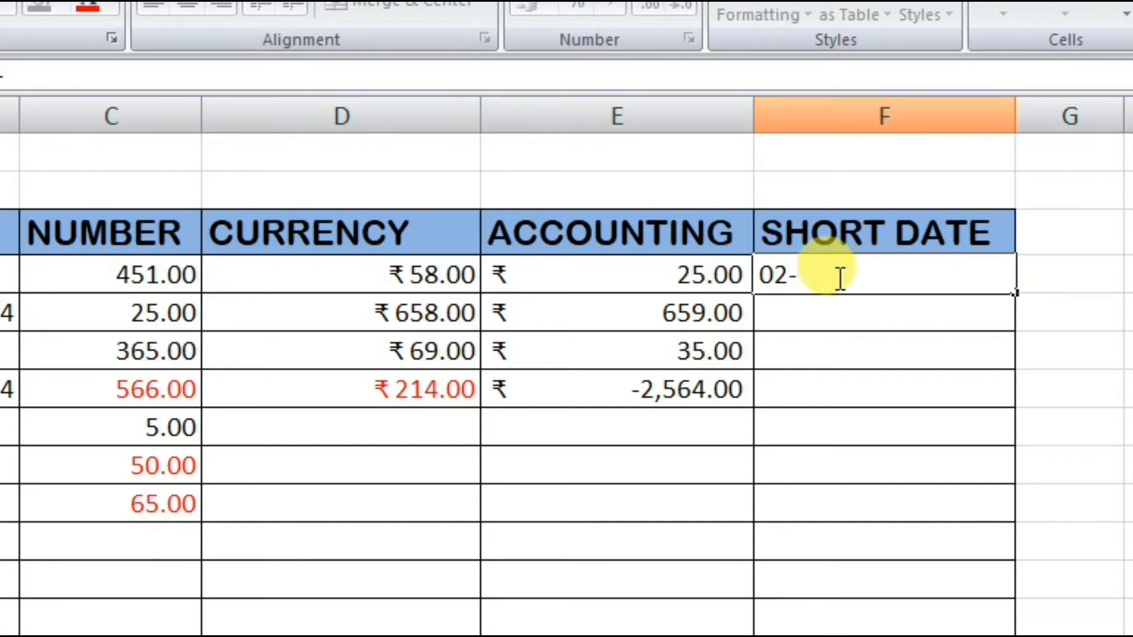
text(06-2022)
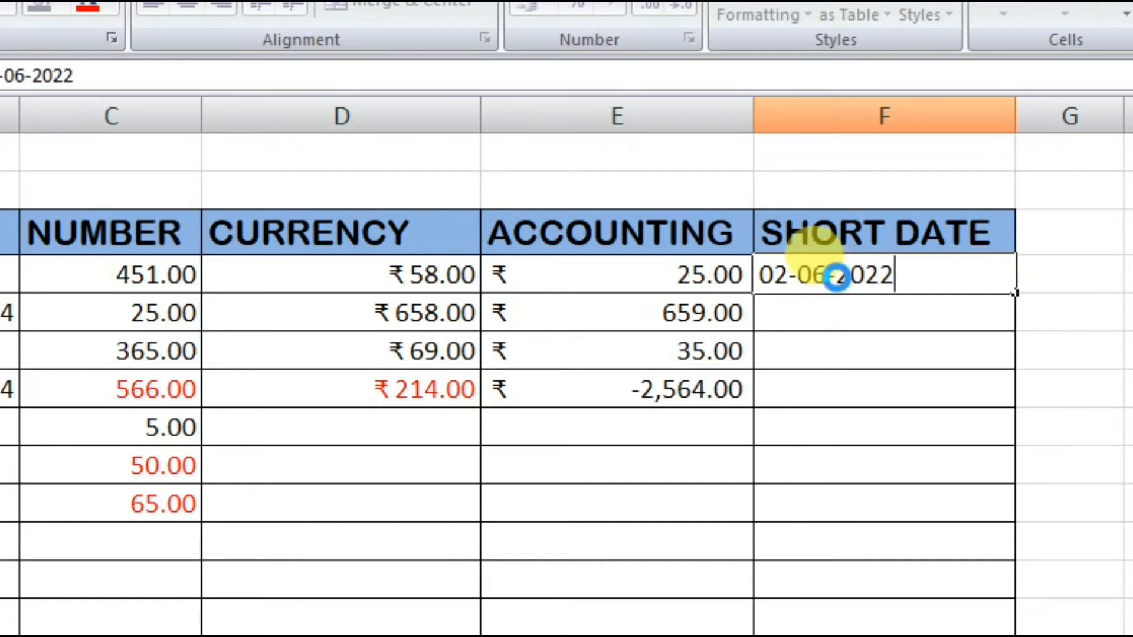
key(Return)
- Change the date format of cell F4 to the *14 March 2001 type
click(941, 276)
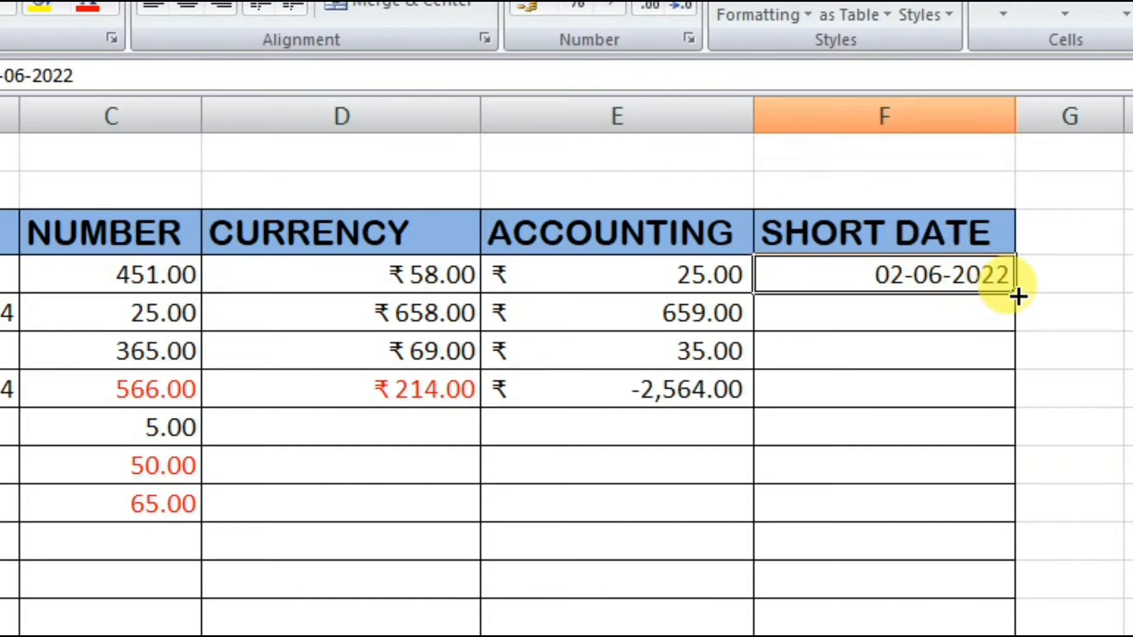
click(691, 35)
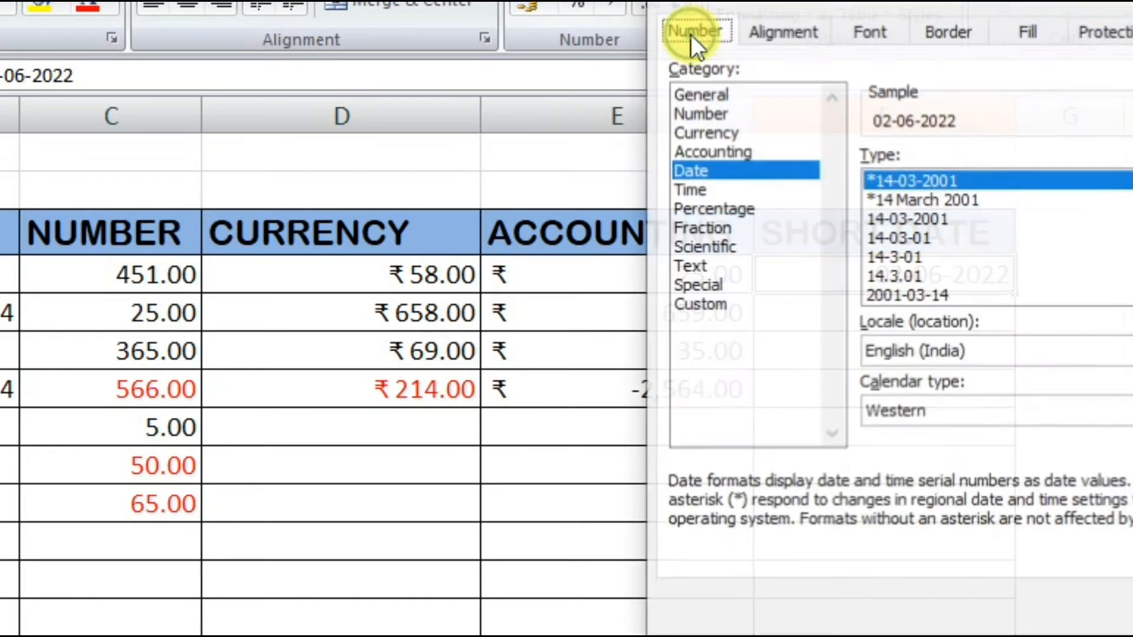
drag(929, 24, 399, 40)
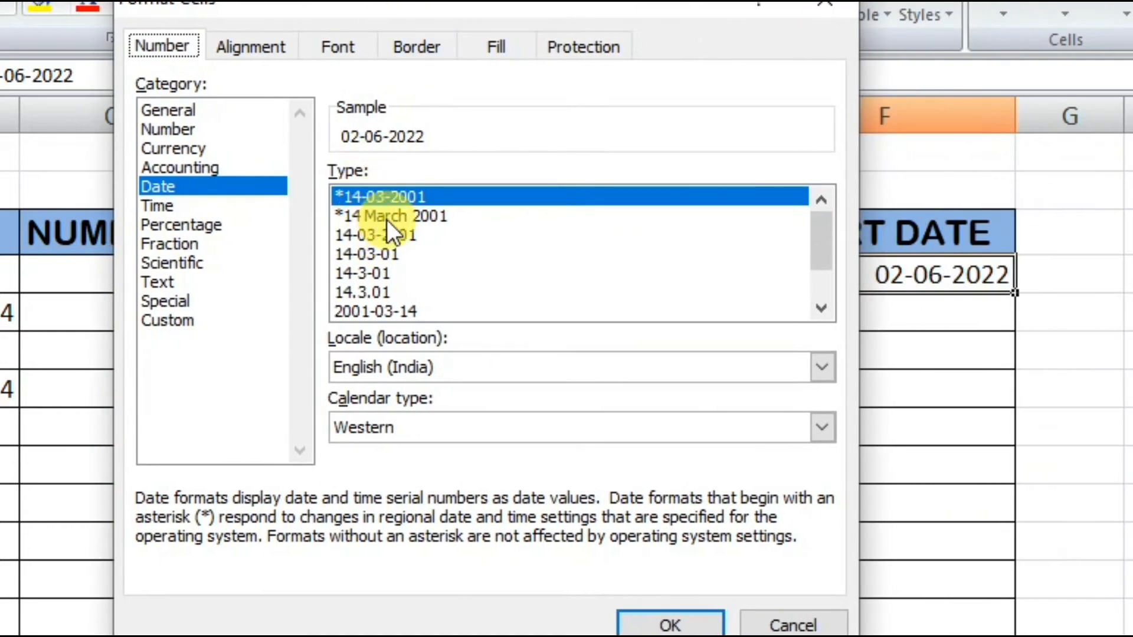
click(387, 217)
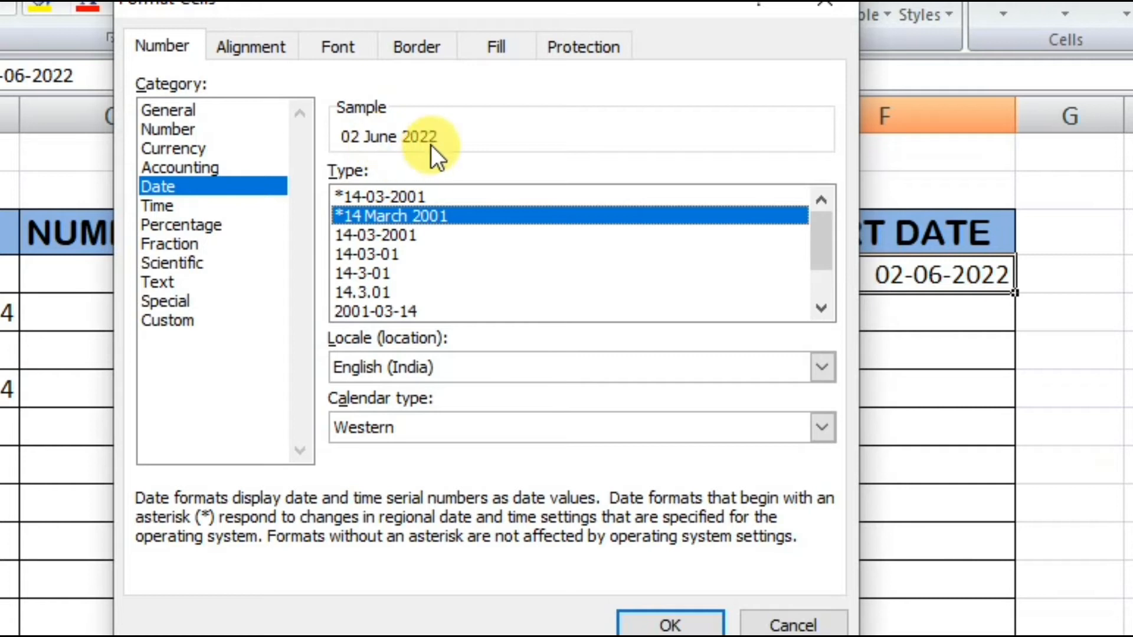
click(671, 621)
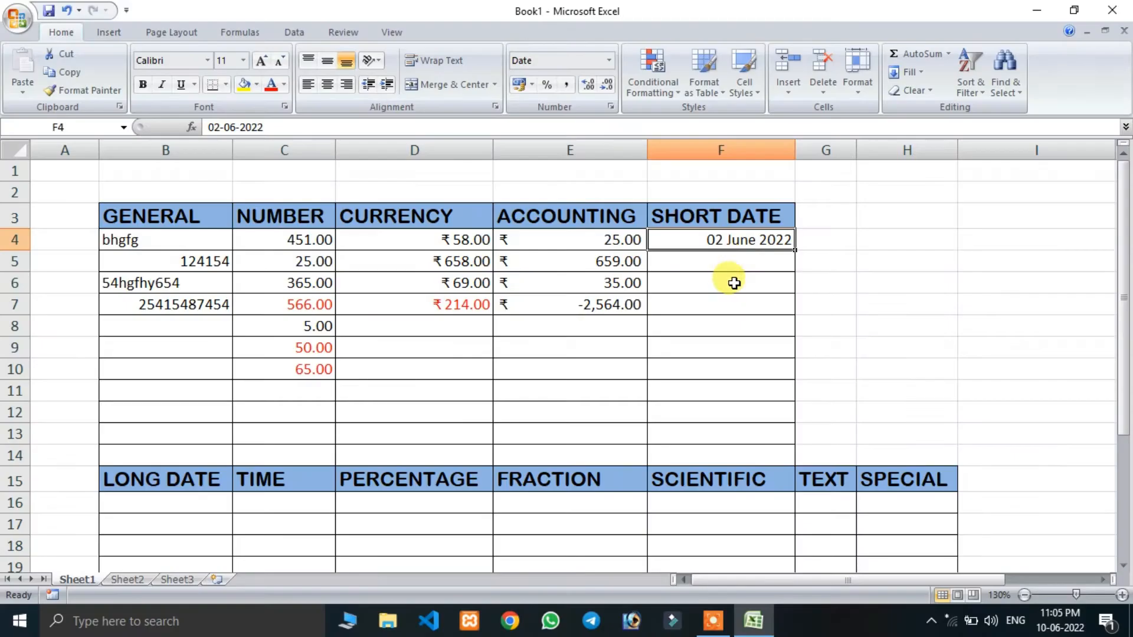
- Fill the date series from F4 down to F13 in the SHORT DATE column
click(912, 320)
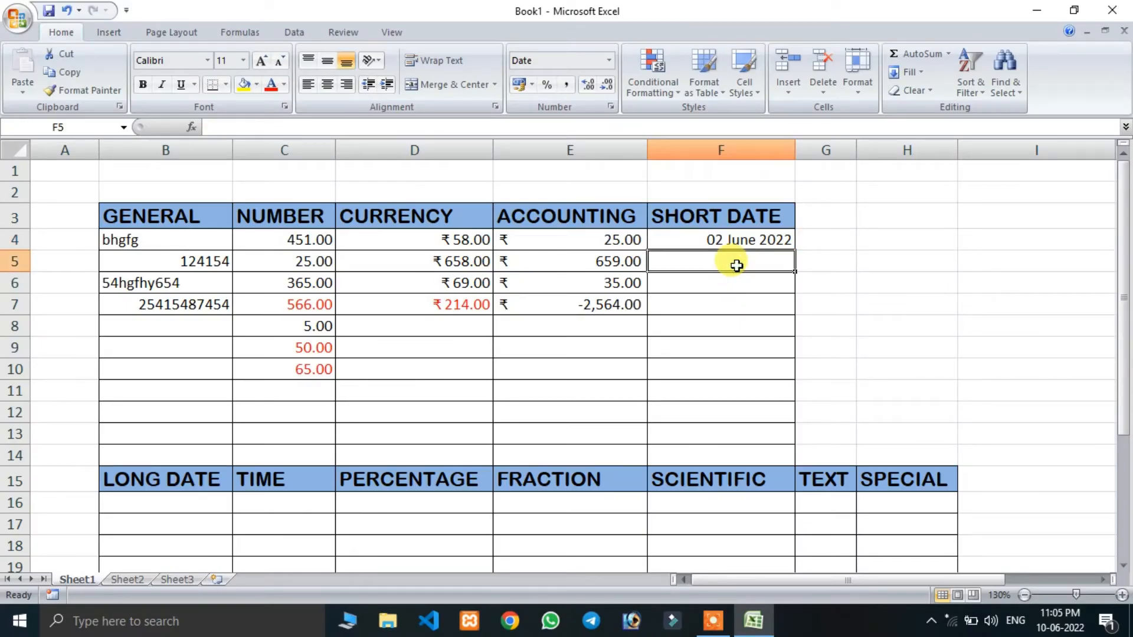
click(732, 238)
drag(794, 250, 791, 435)
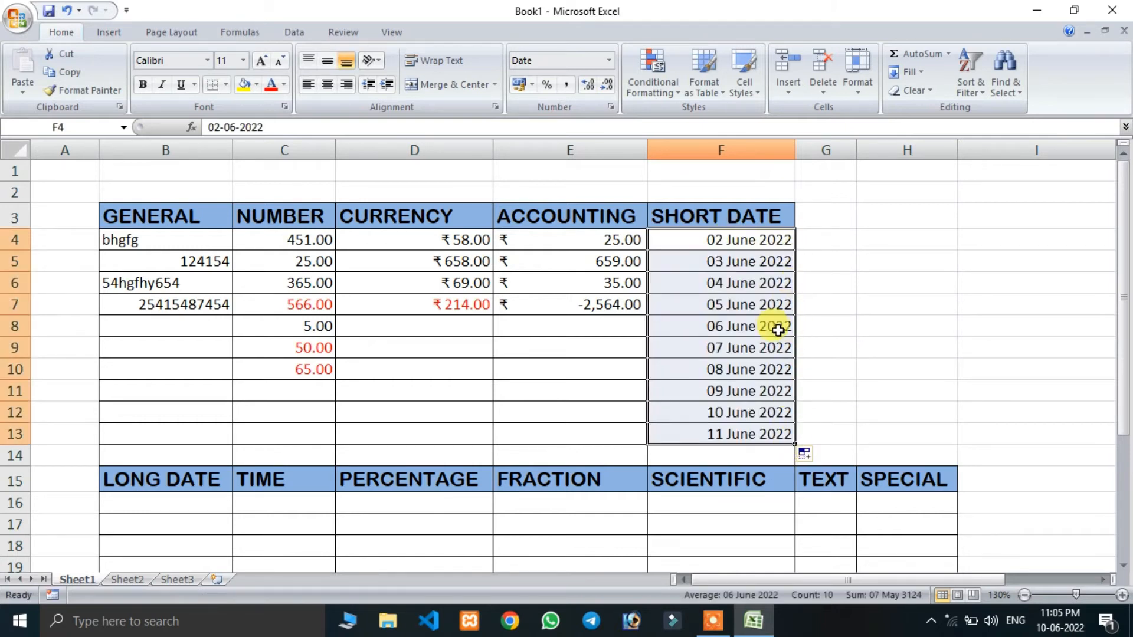
- Enter the date 03-05-2022 in cell B16 of the LONG DATE column
scroll(738, 283, down, 2)
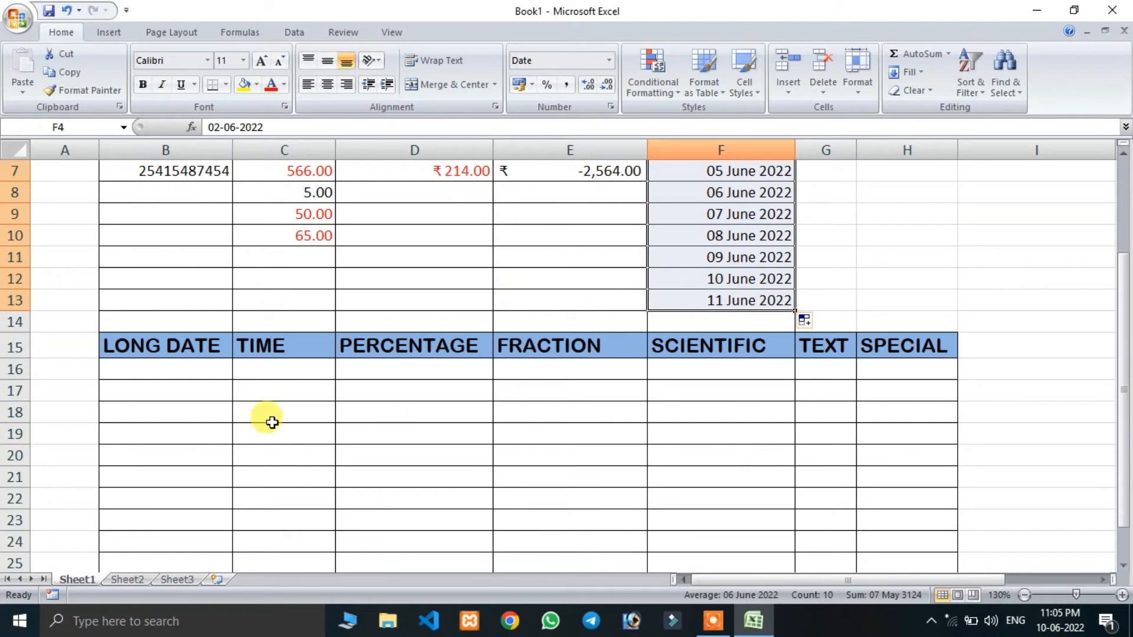
click(191, 367)
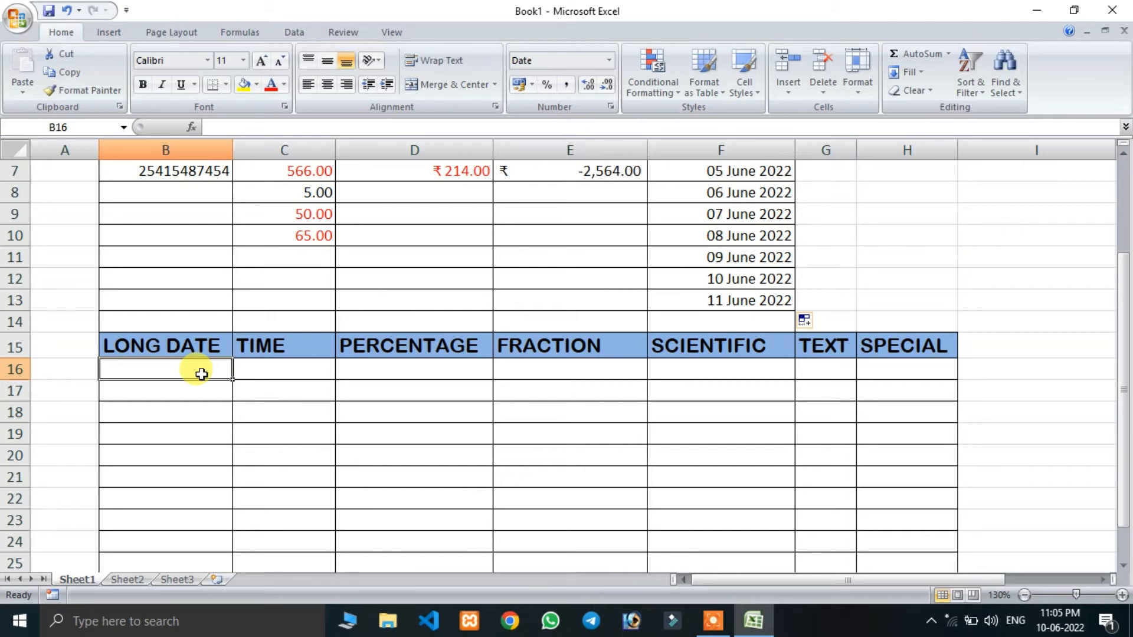
scroll(201, 374, up, 1)
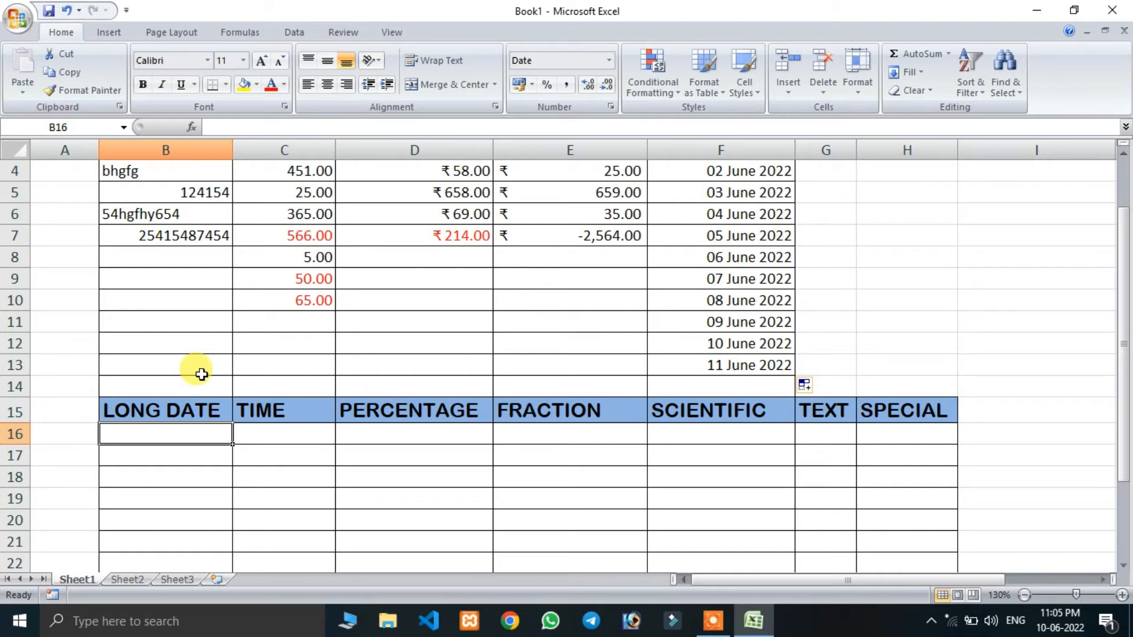
text(03)
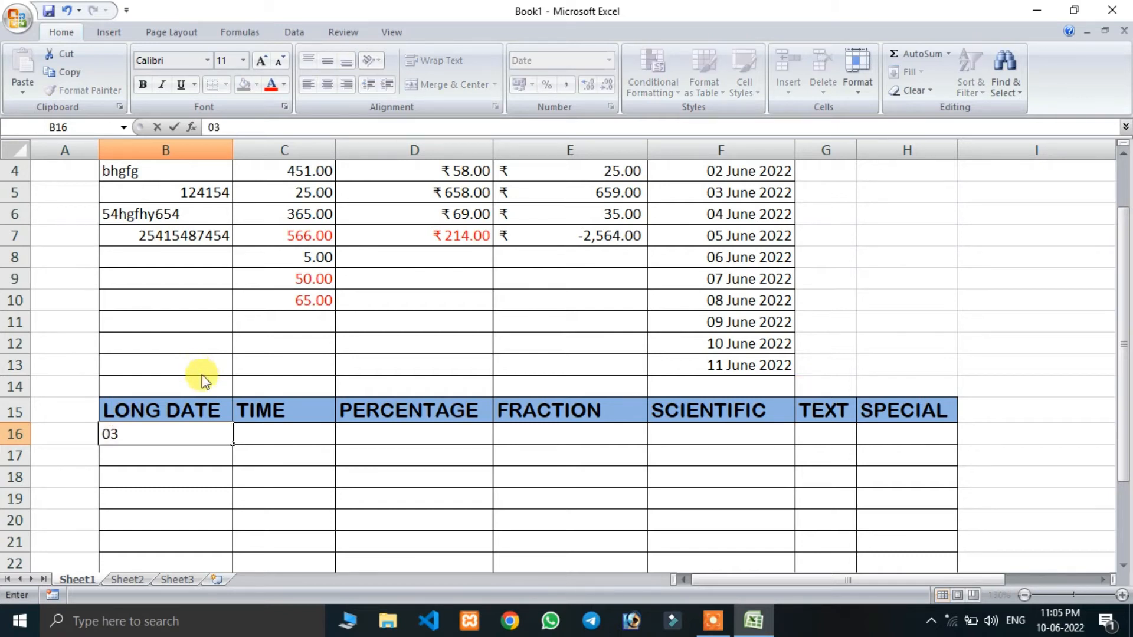
text(-05-2022)
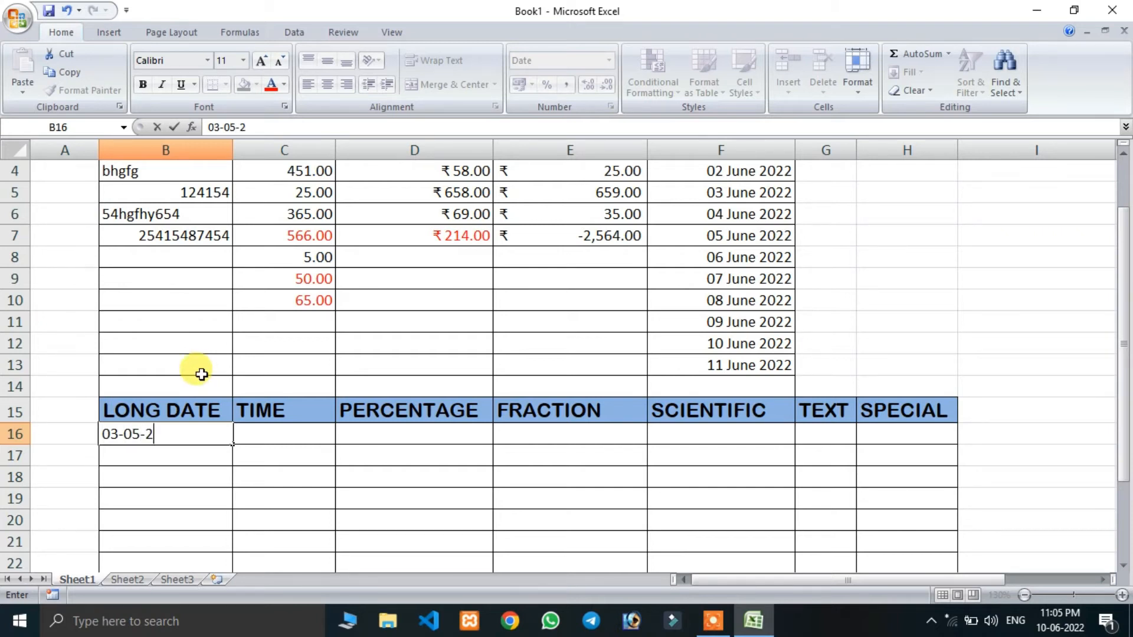
key(Return)
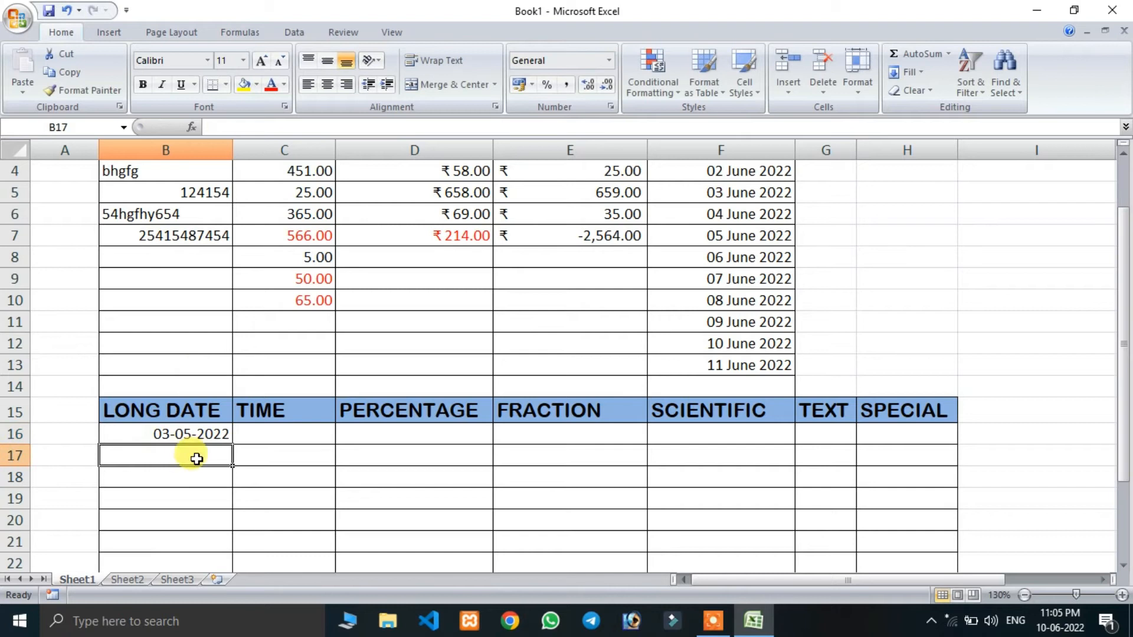
- Change the date format of cell B16 to the "Wednesday, 14 March, 2001" type
click(201, 434)
click(609, 61)
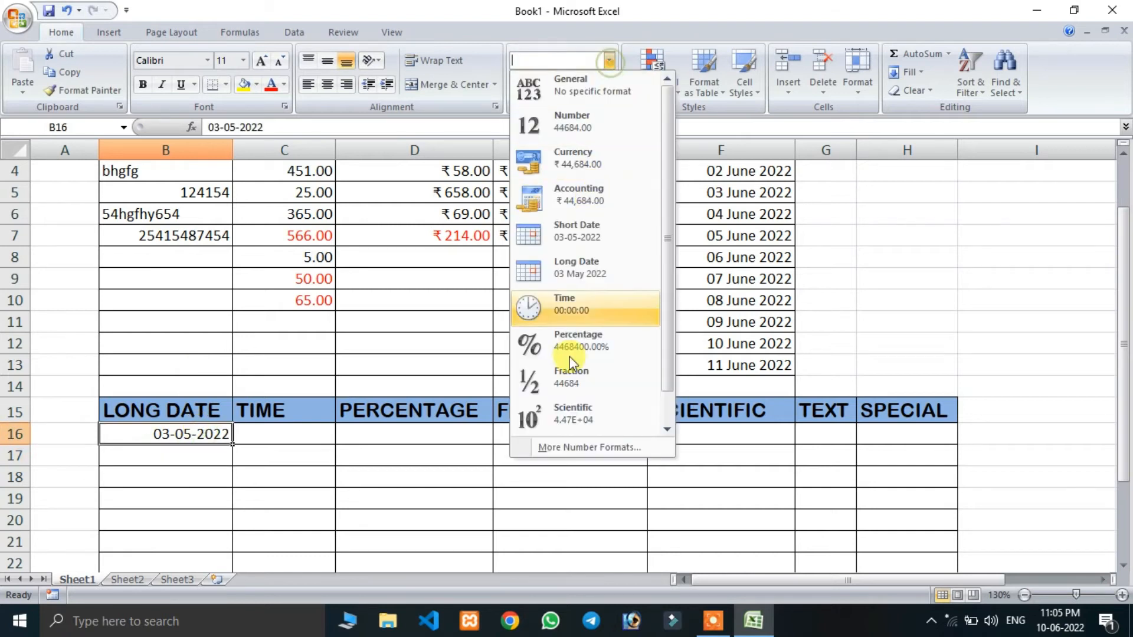
click(572, 451)
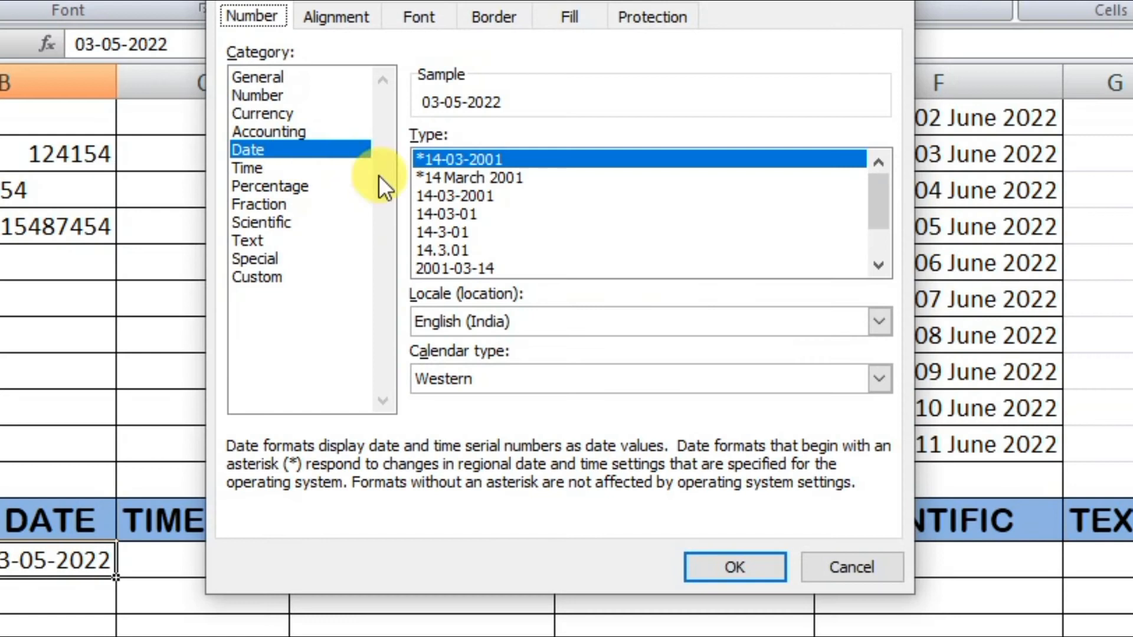
scroll(597, 226, down, 1)
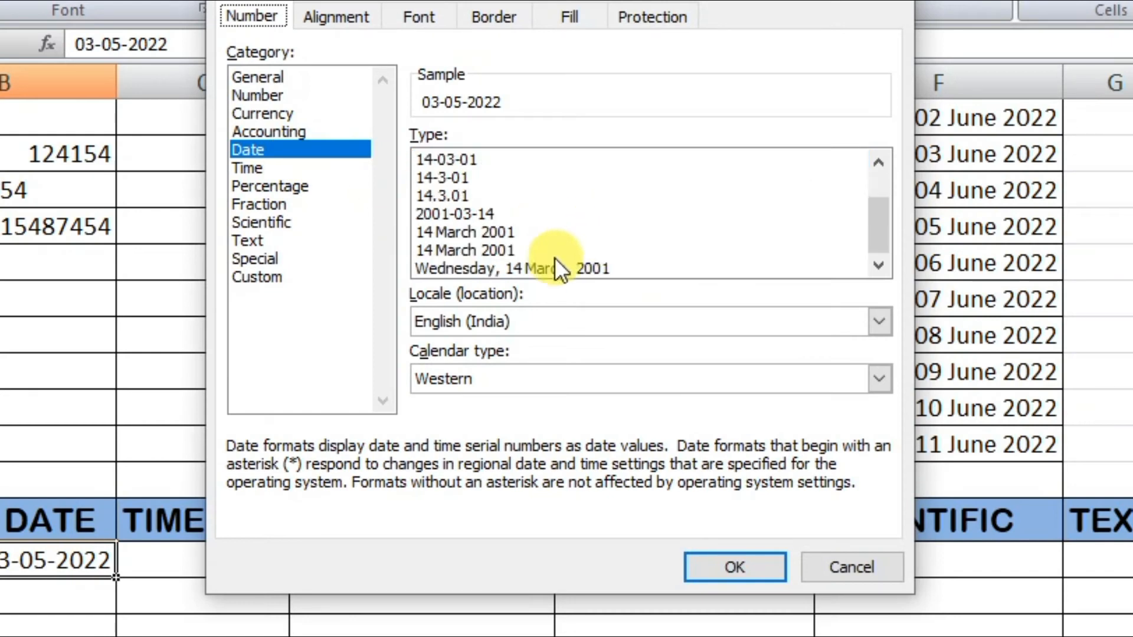
click(517, 268)
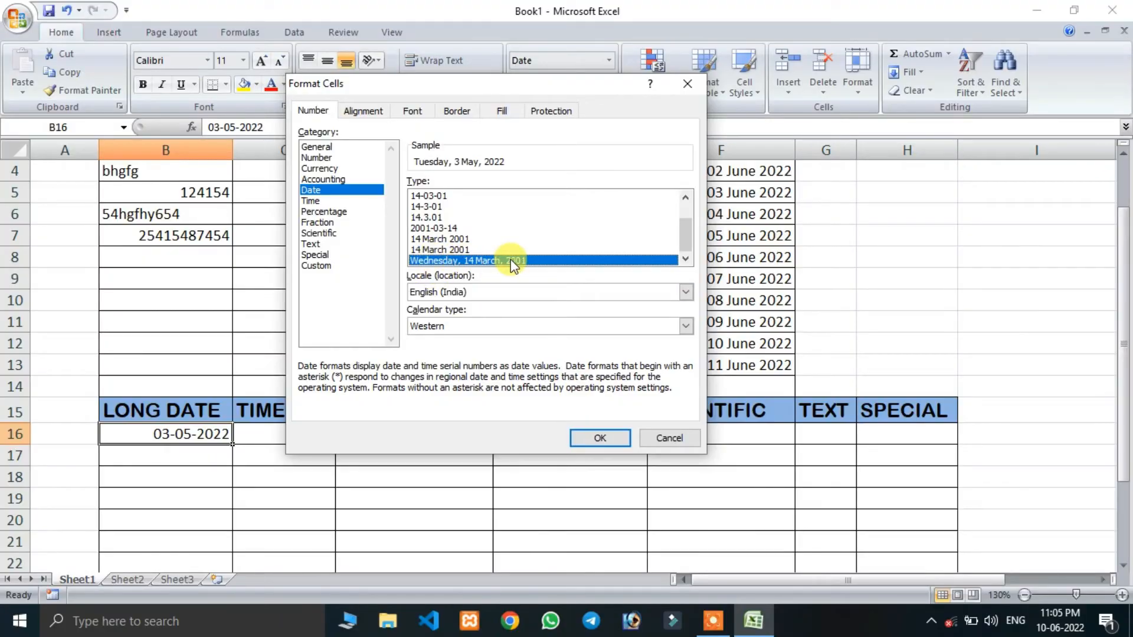
click(599, 438)
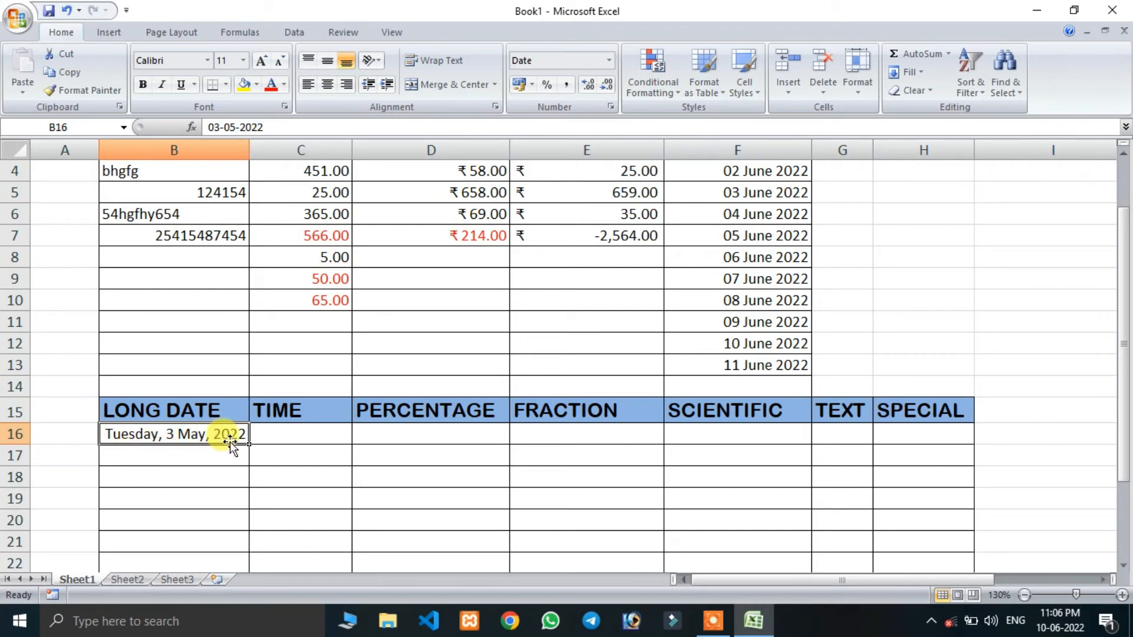
- Enter the time 12:36 in cell C16 of the TIME column
click(271, 443)
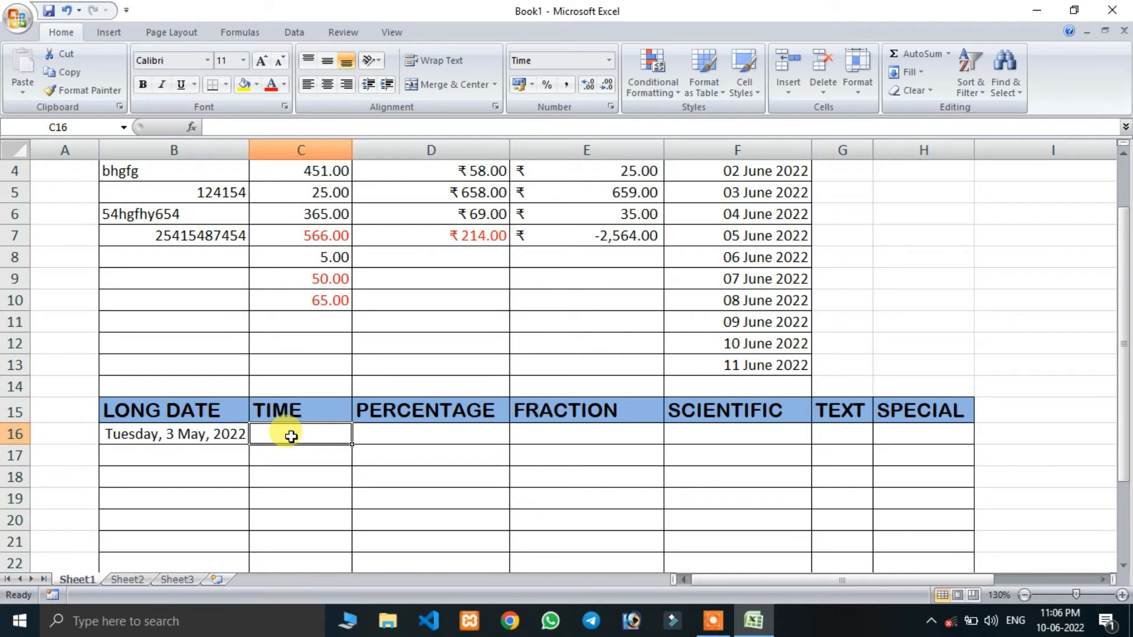
text(12)
text(:36)
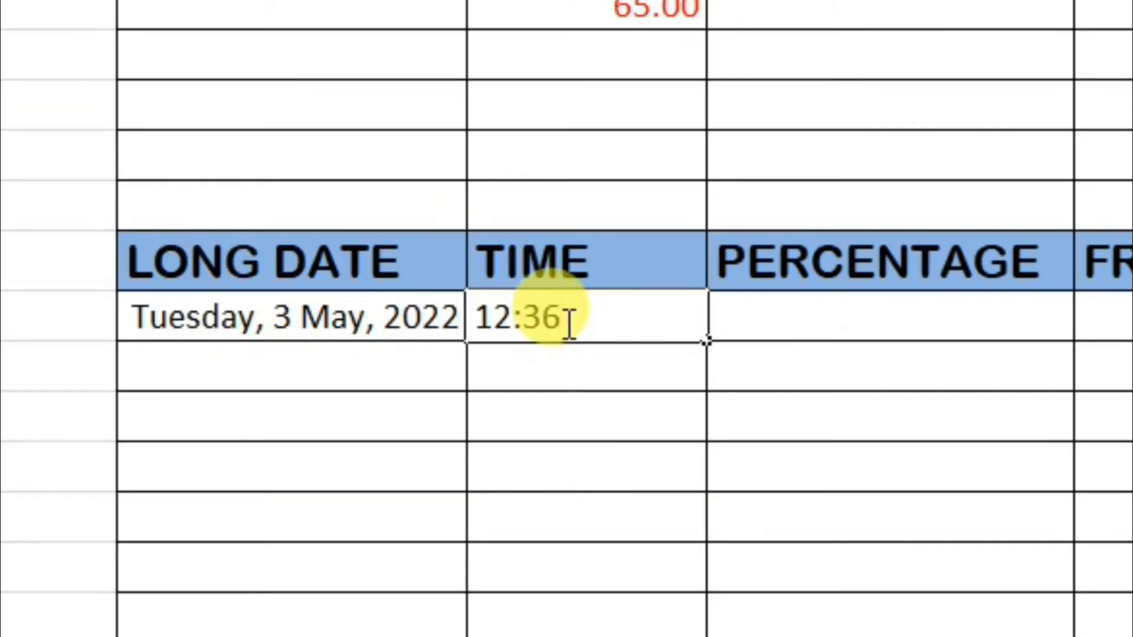
key(Return)
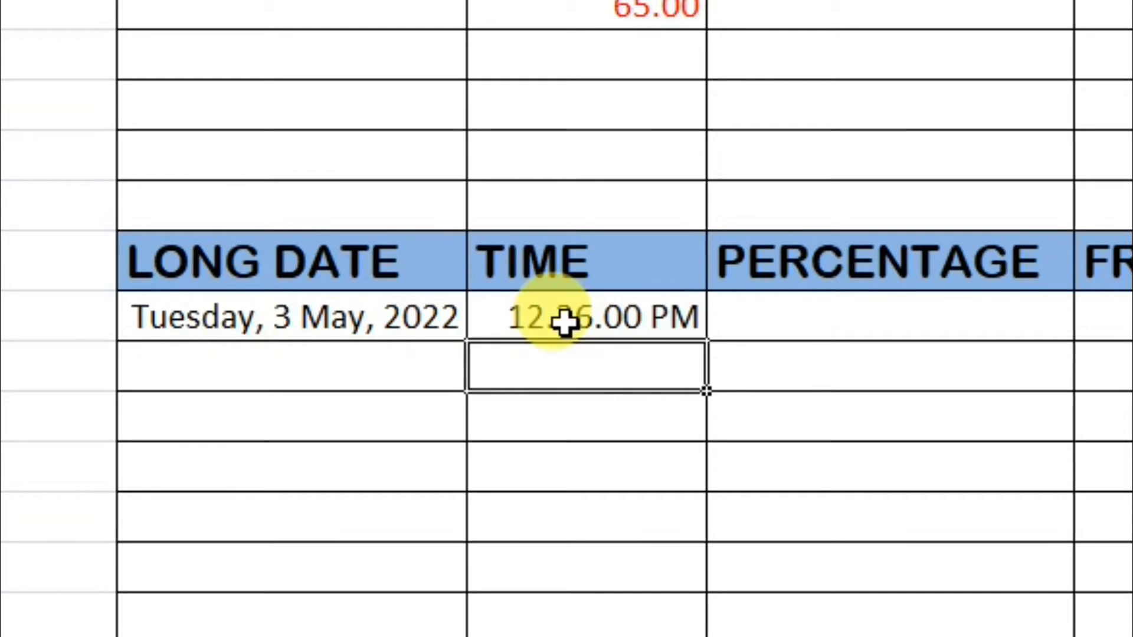
- Change the time format of cell C16 to the second of the two 13:30:55 types without an asterisk
click(600, 313)
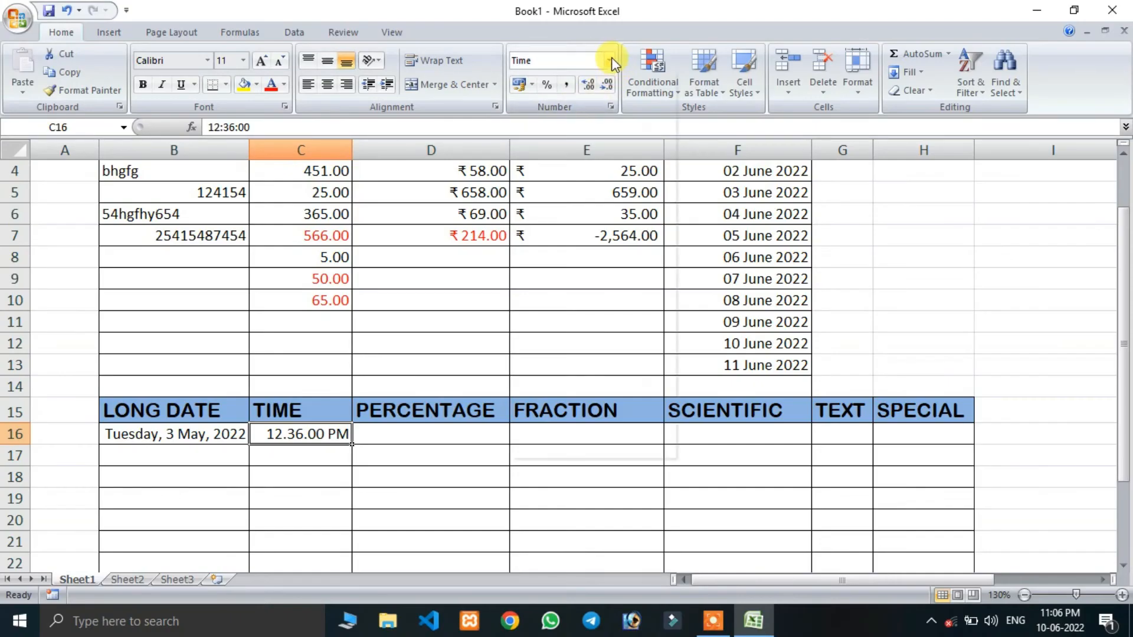
click(609, 60)
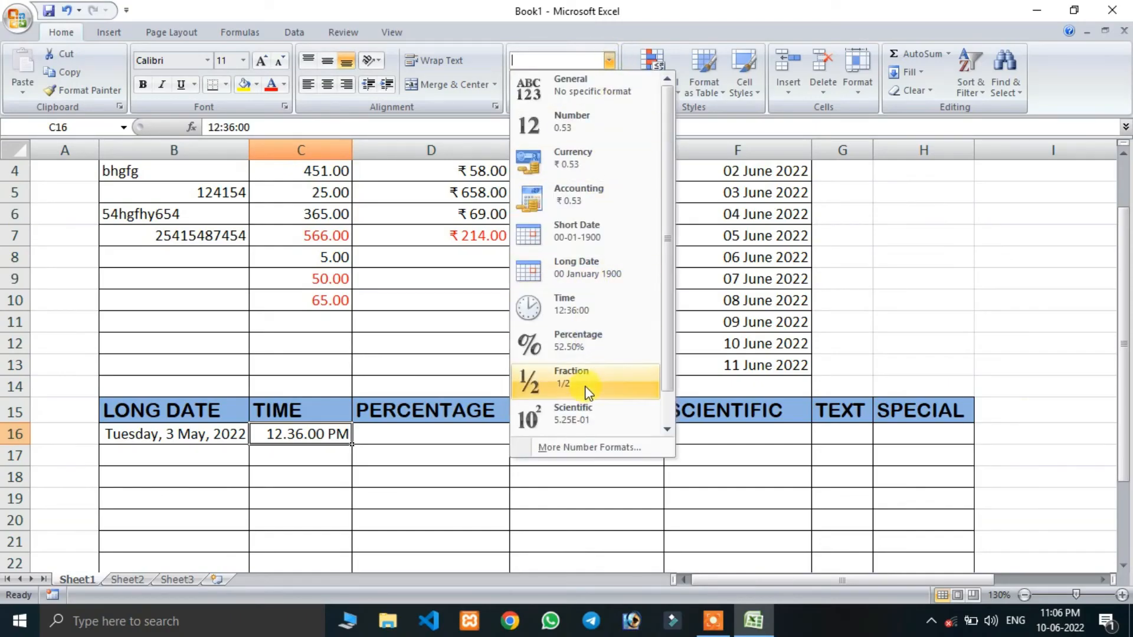
click(587, 447)
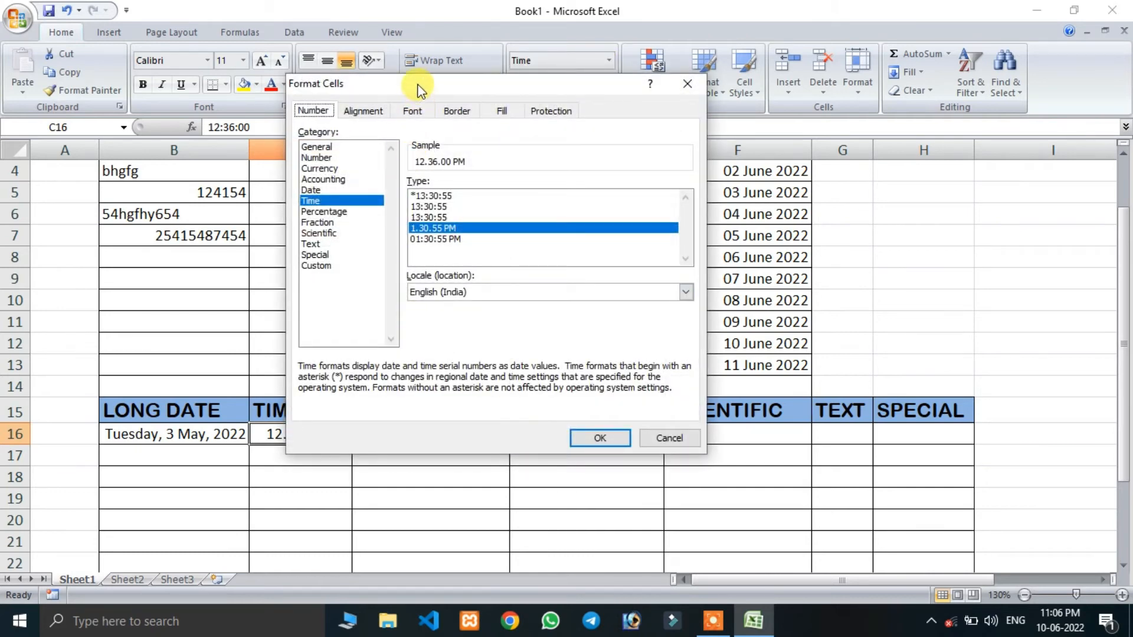
drag(418, 84, 519, 84)
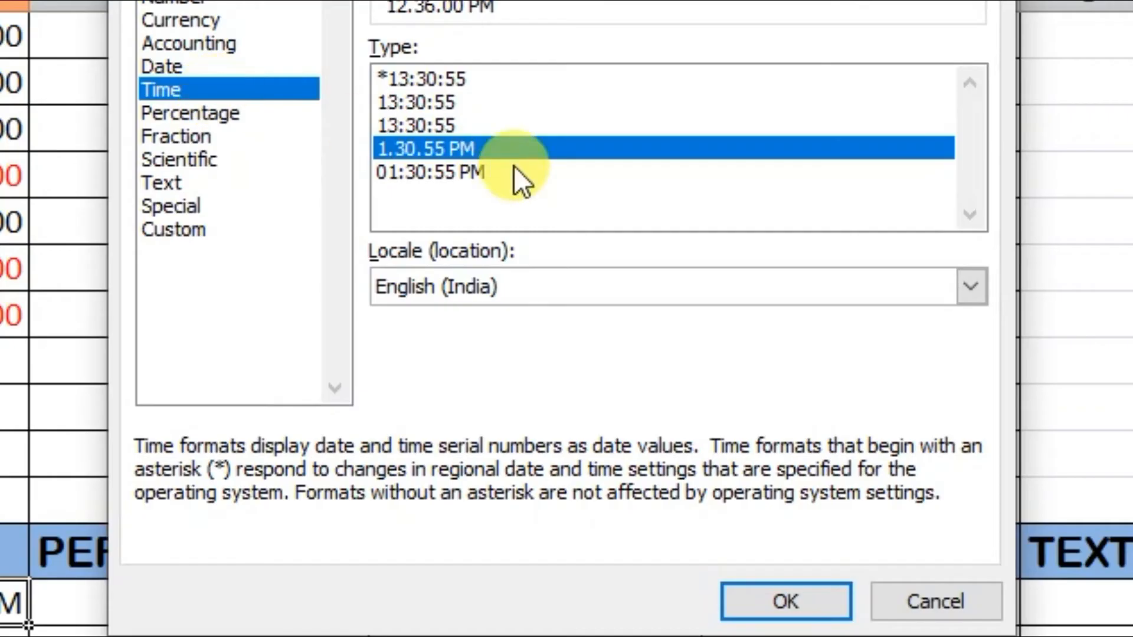
click(429, 172)
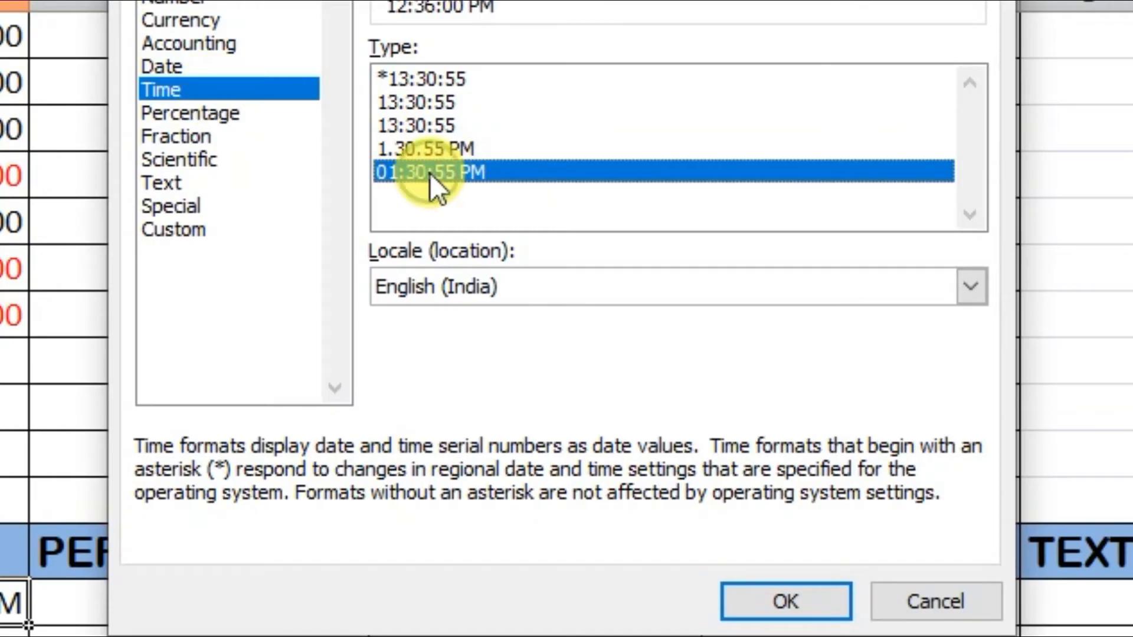
click(426, 104)
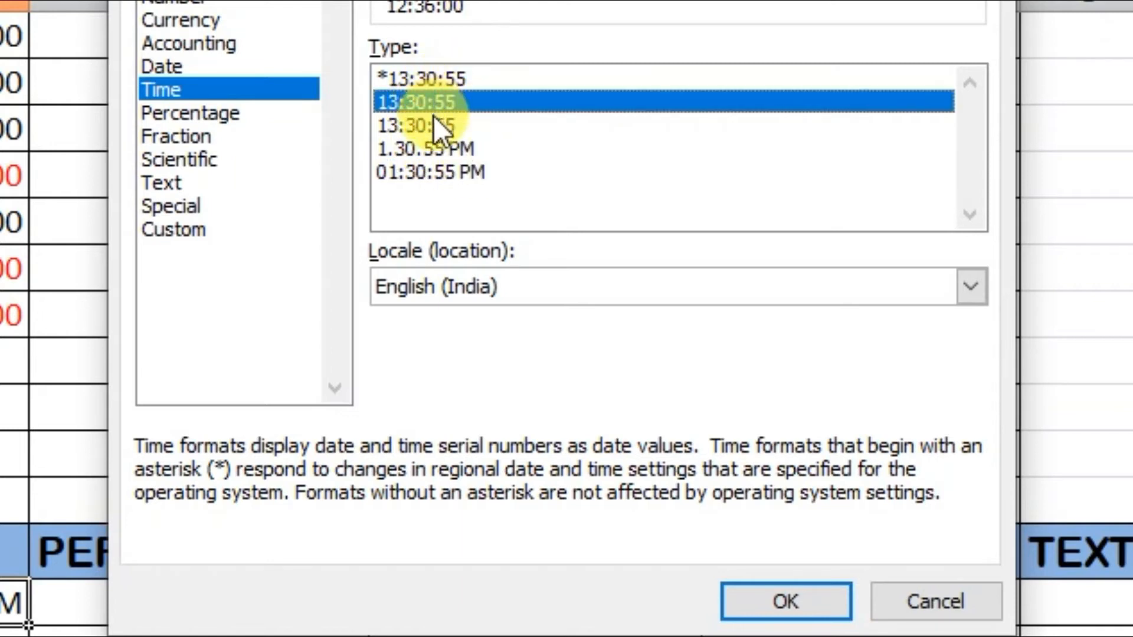
click(433, 125)
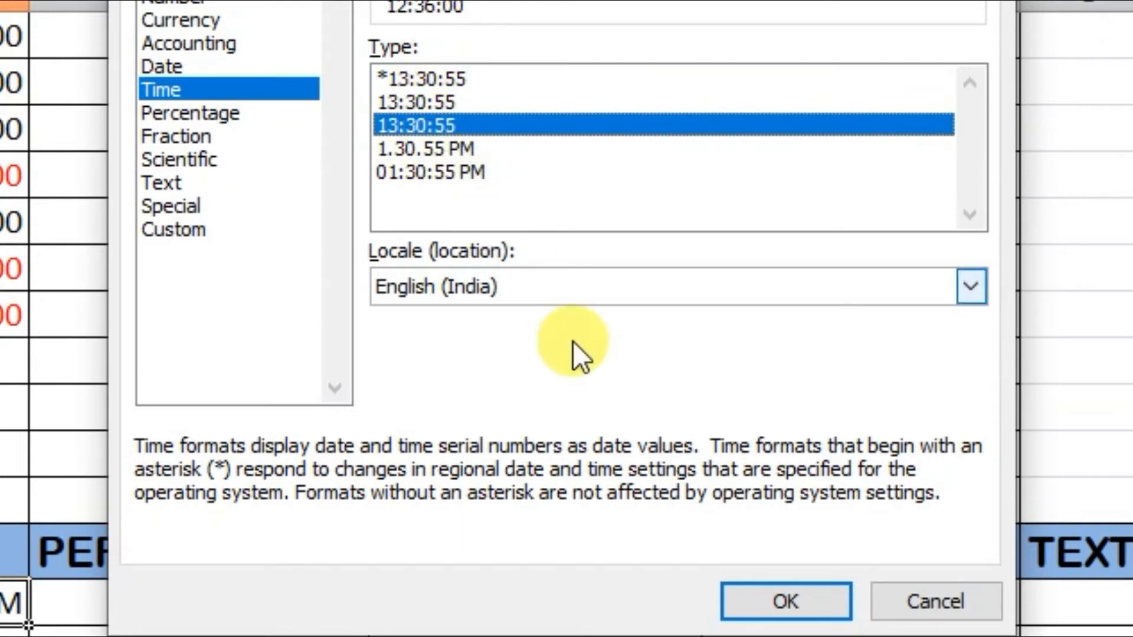
click(793, 599)
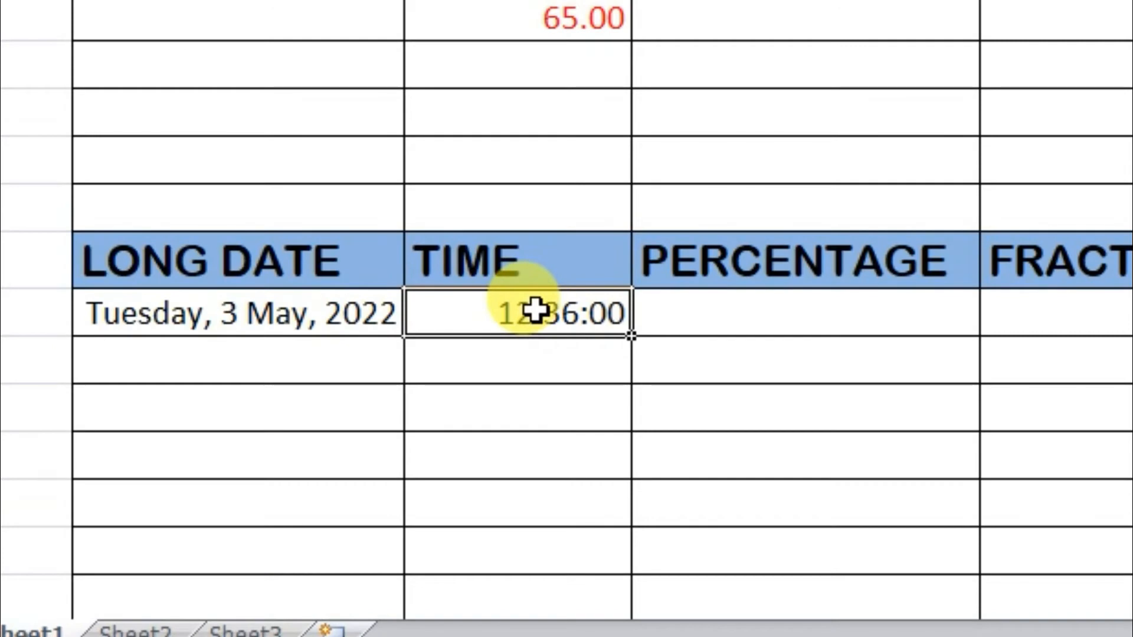
- Replace the time in cell C16 with 15:40
text(15:40)
key(Return)
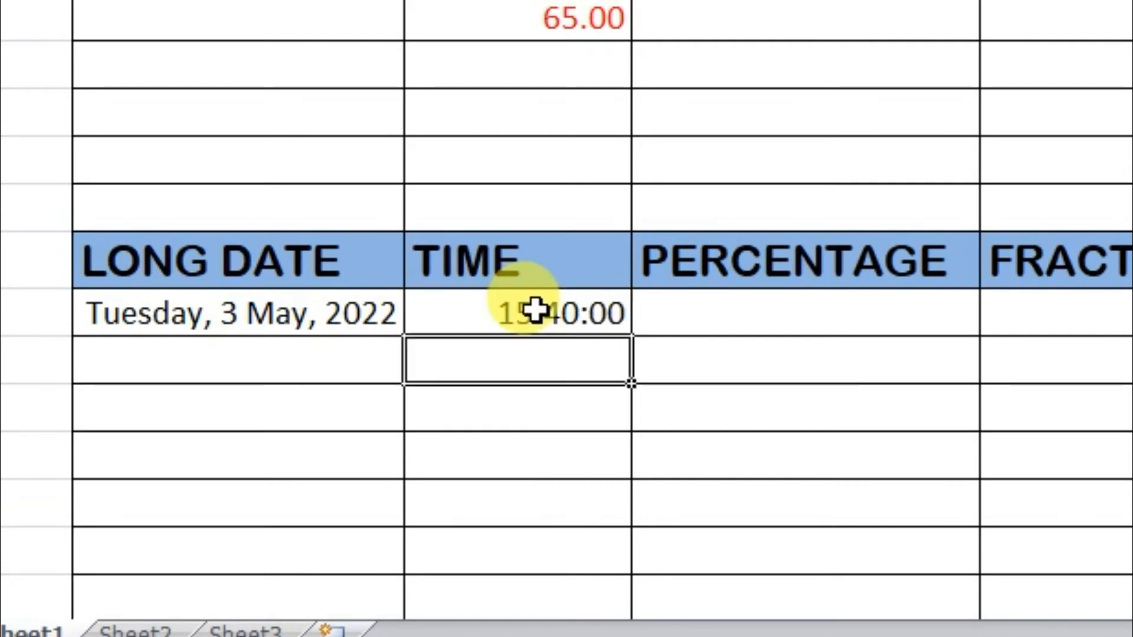
click(582, 316)
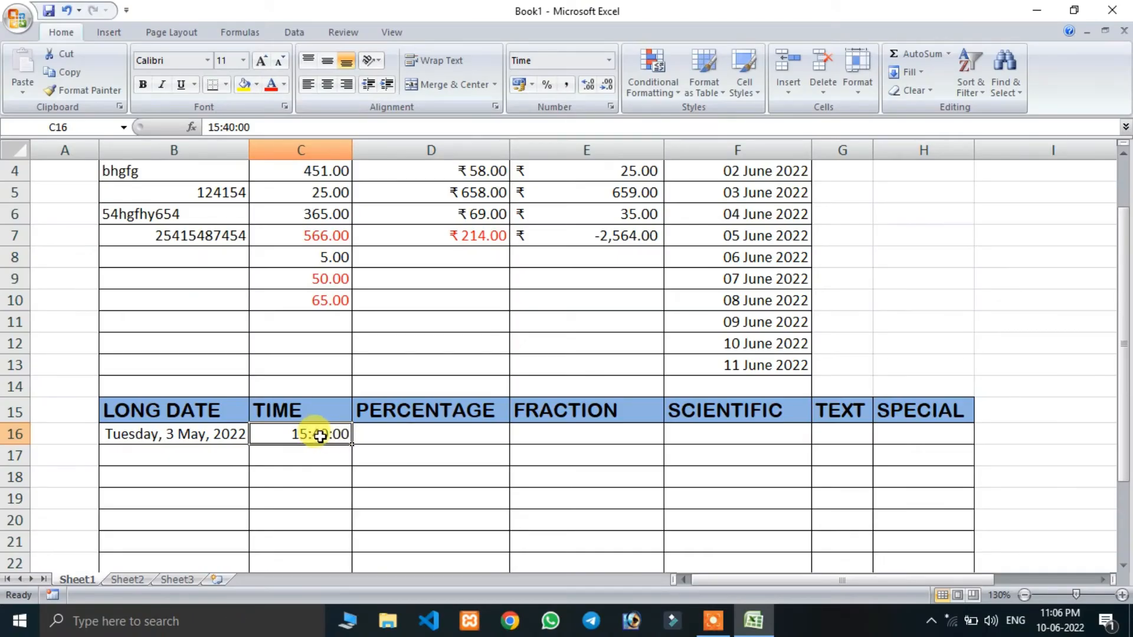
- Apply the Percentage number format to cells D16 to D26 of the PERCENTAGE column
click(743, 325)
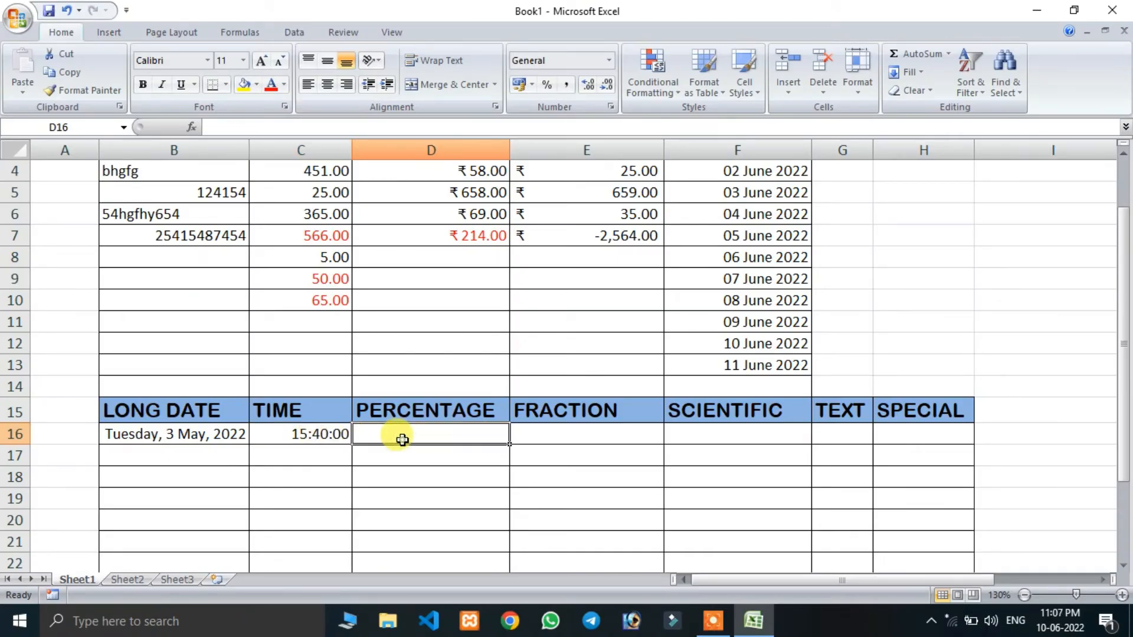
scroll(466, 448, down, 2)
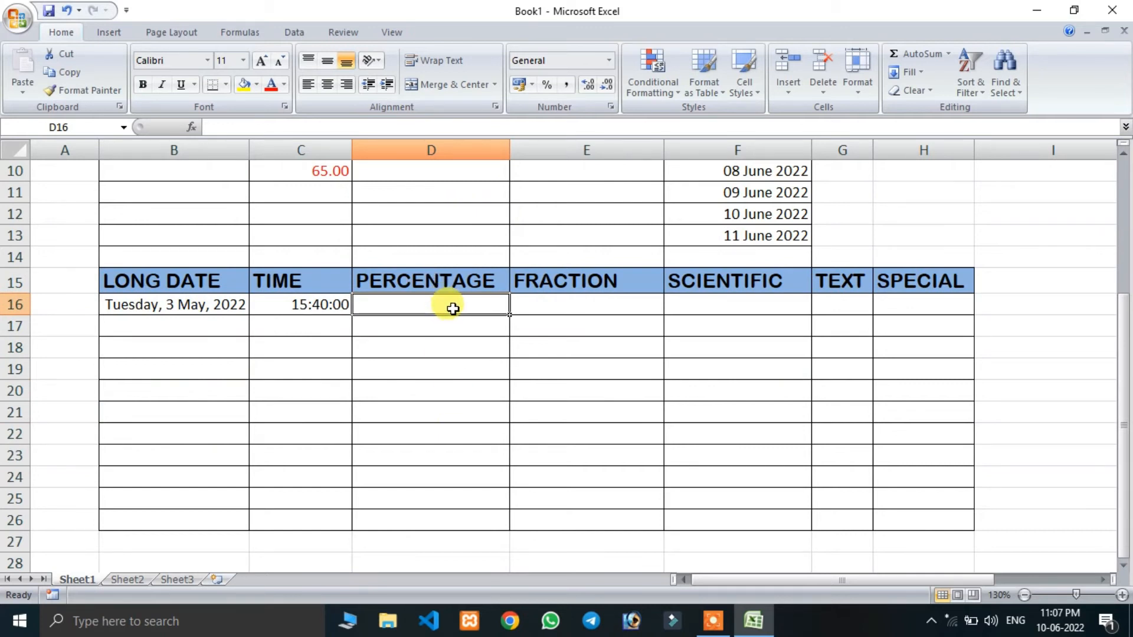
drag(448, 302, 435, 523)
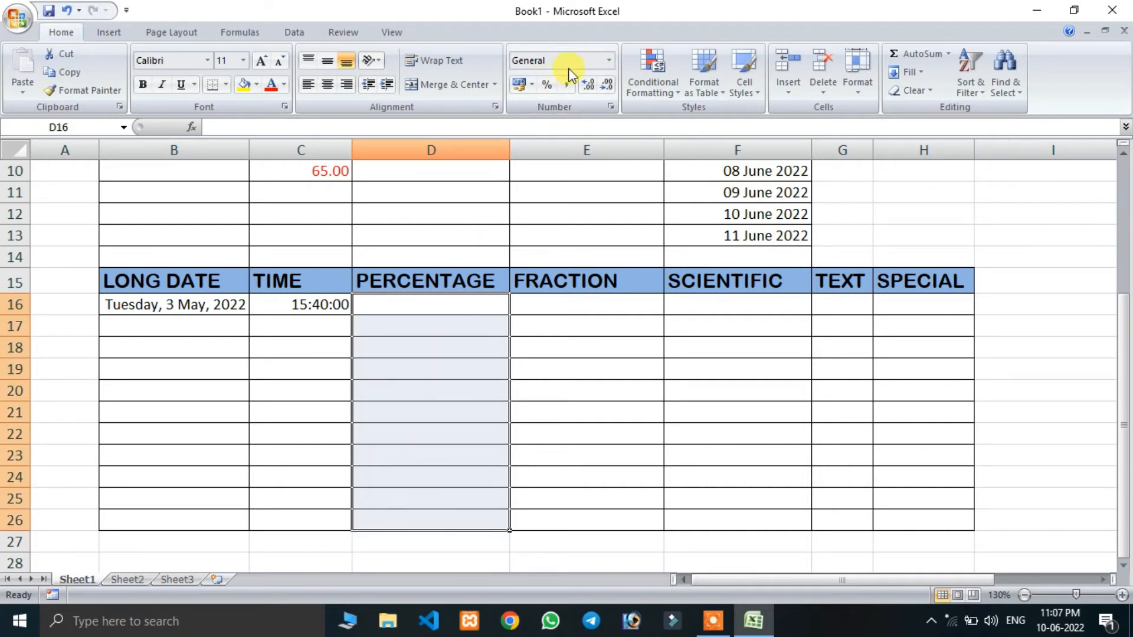
click(609, 60)
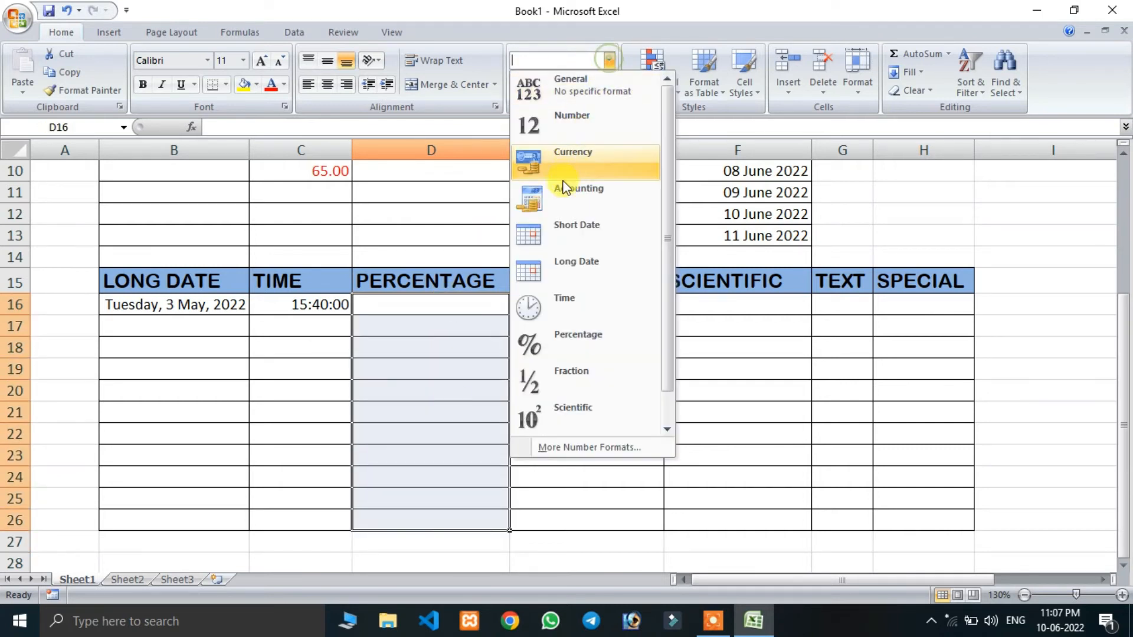
click(560, 346)
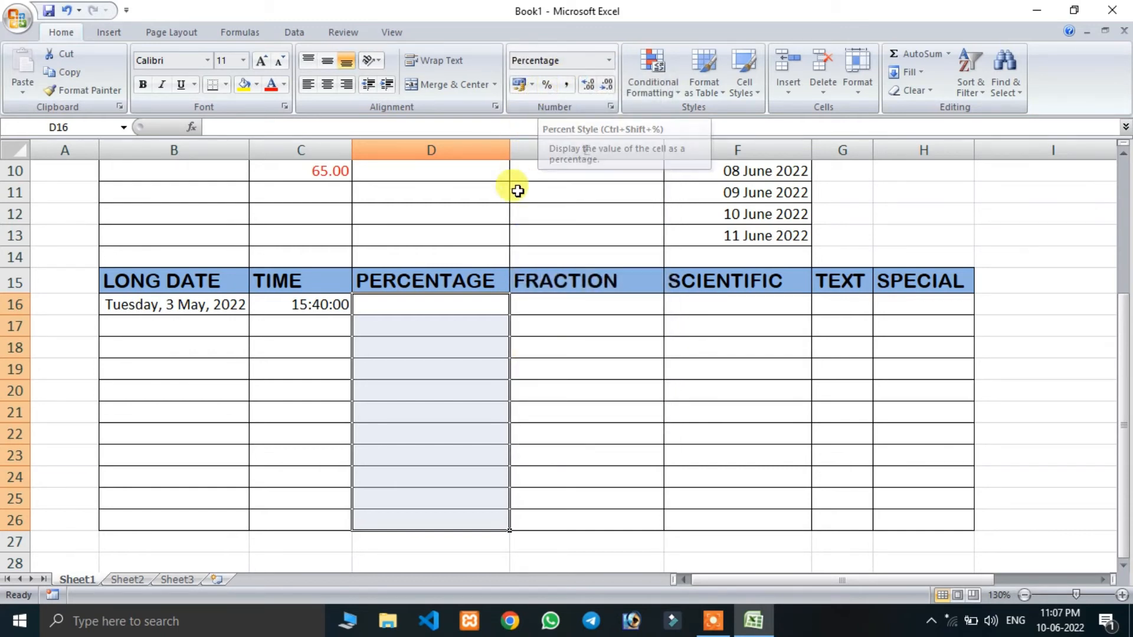
- Enter 25, 365 and 25% in cells D16, D17 and D18 of the PERCENTAGE column
click(458, 306)
text(25)
key(Return)
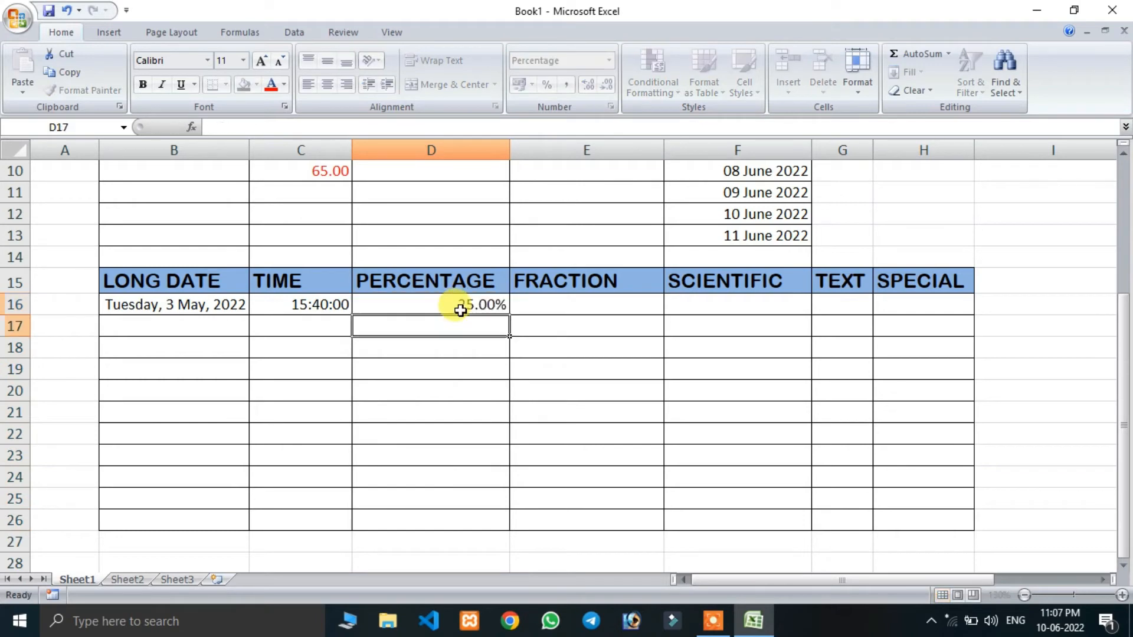
text(365)
key(Return)
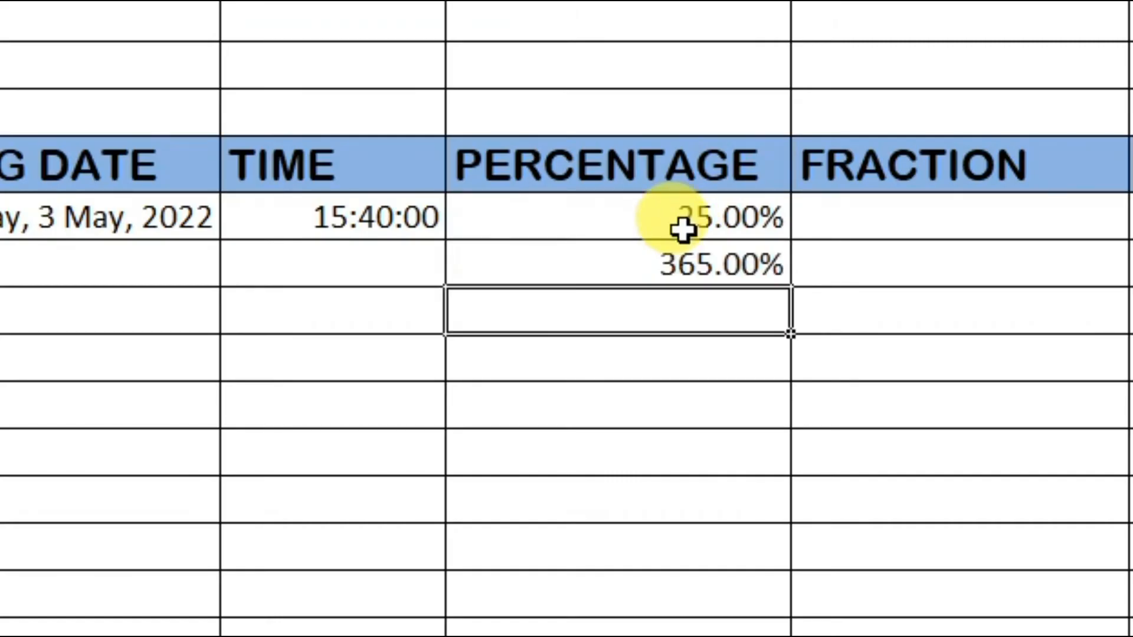
text(25%)
key(Return)
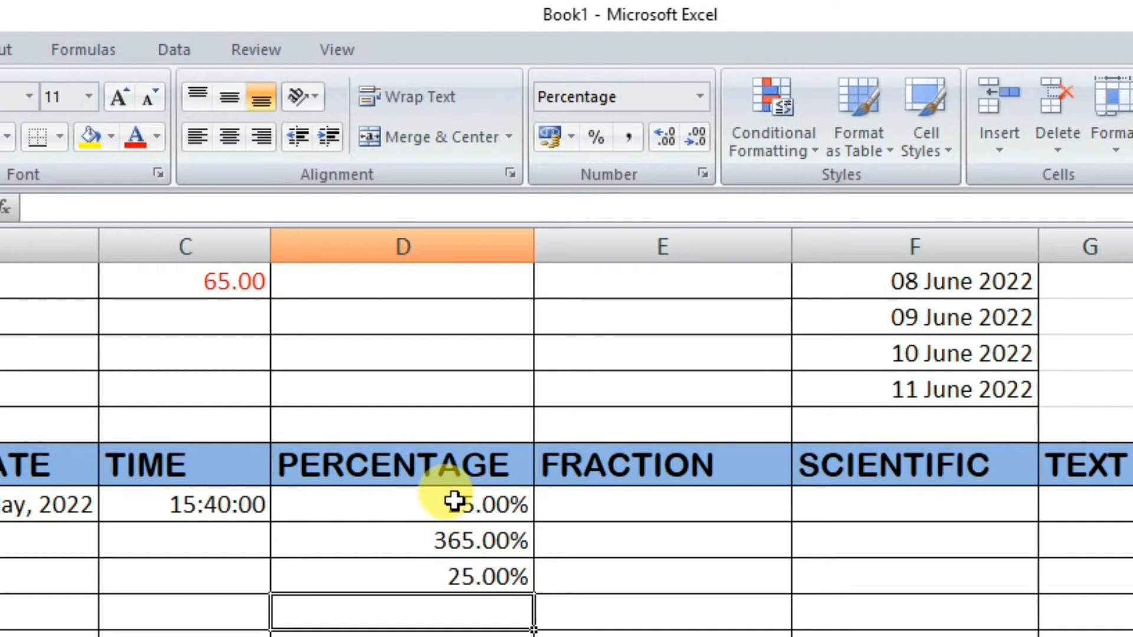
- Reduce the percentages from D16 downward to zero decimal places
drag(455, 501, 454, 635)
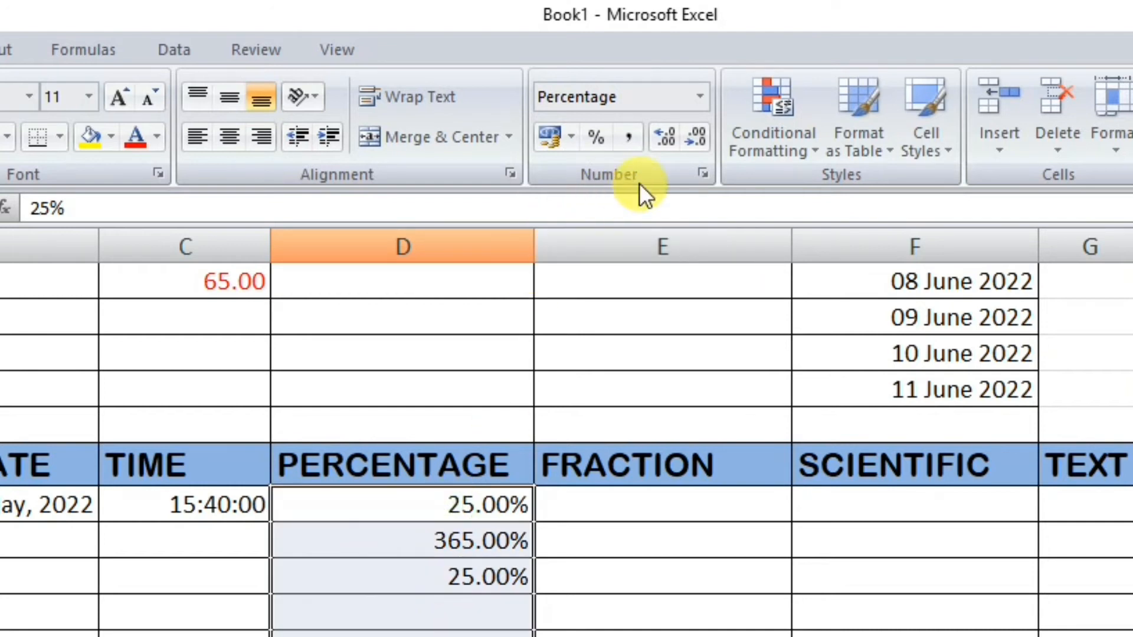
click(701, 138)
click(701, 138)
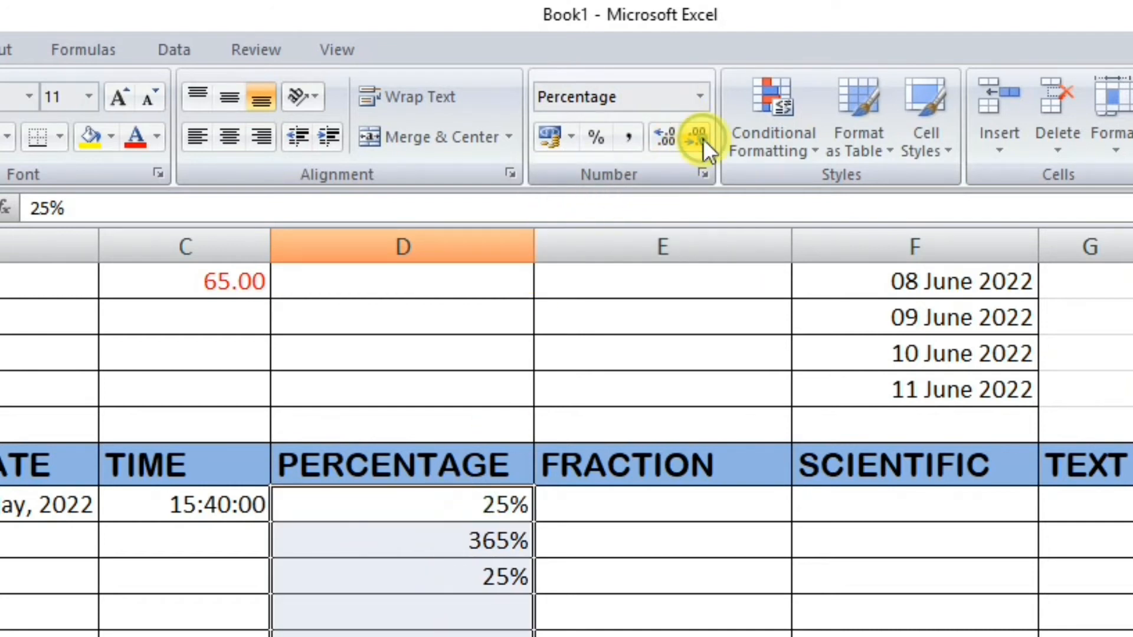
- Try five decimal places on the selected percentages, and return them to zero decimal places
click(659, 137)
click(659, 137)
click(659, 137)
click(659, 137)
click(660, 137)
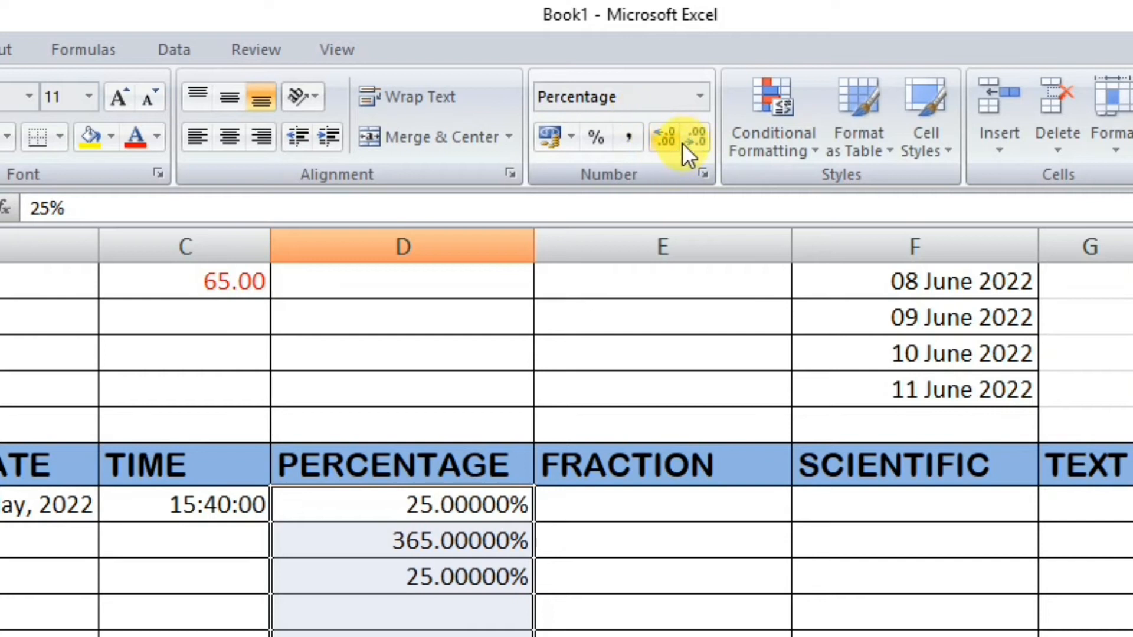
click(703, 139)
click(703, 139)
click(703, 140)
click(703, 140)
click(702, 140)
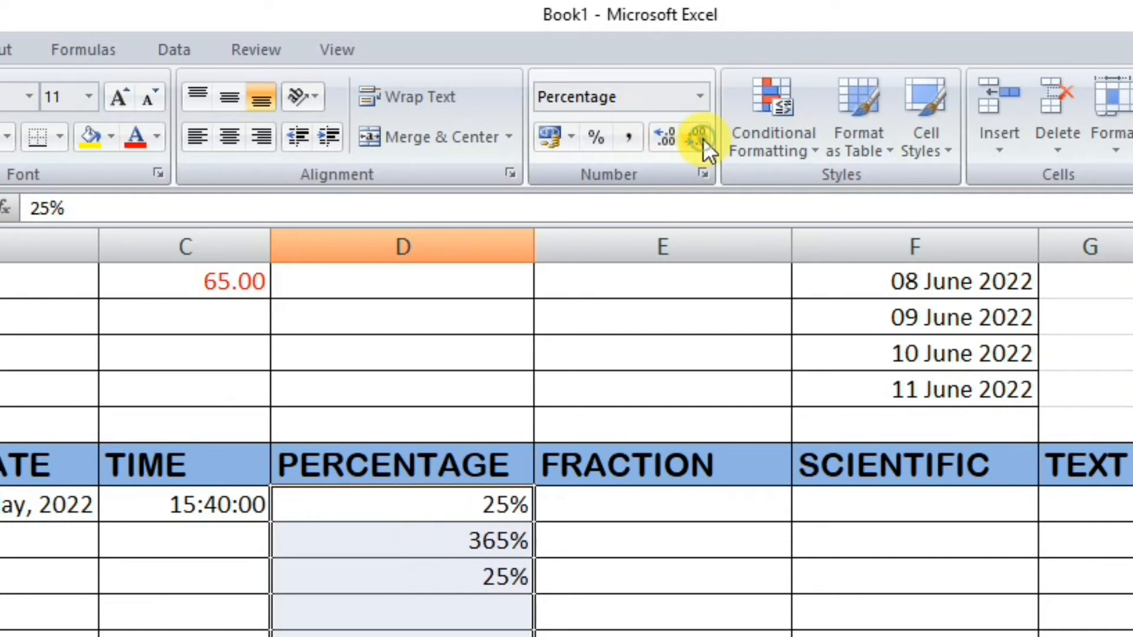
- Apply the Fraction number format to cells E16 to E26 of the FRACTION column
click(649, 504)
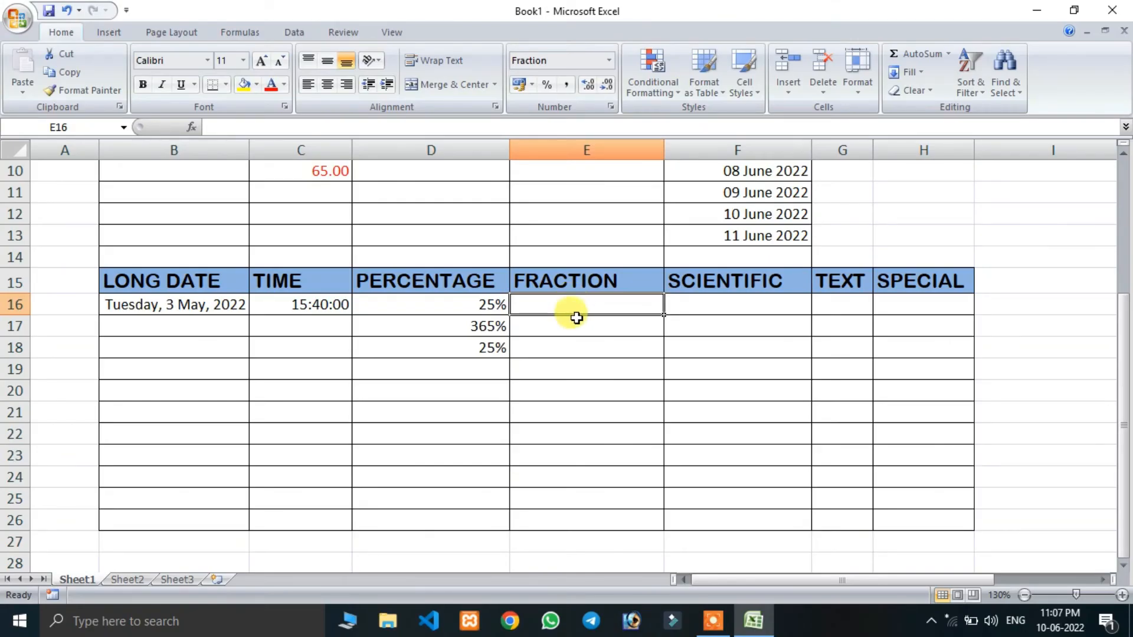
drag(579, 303, 581, 531)
click(590, 306)
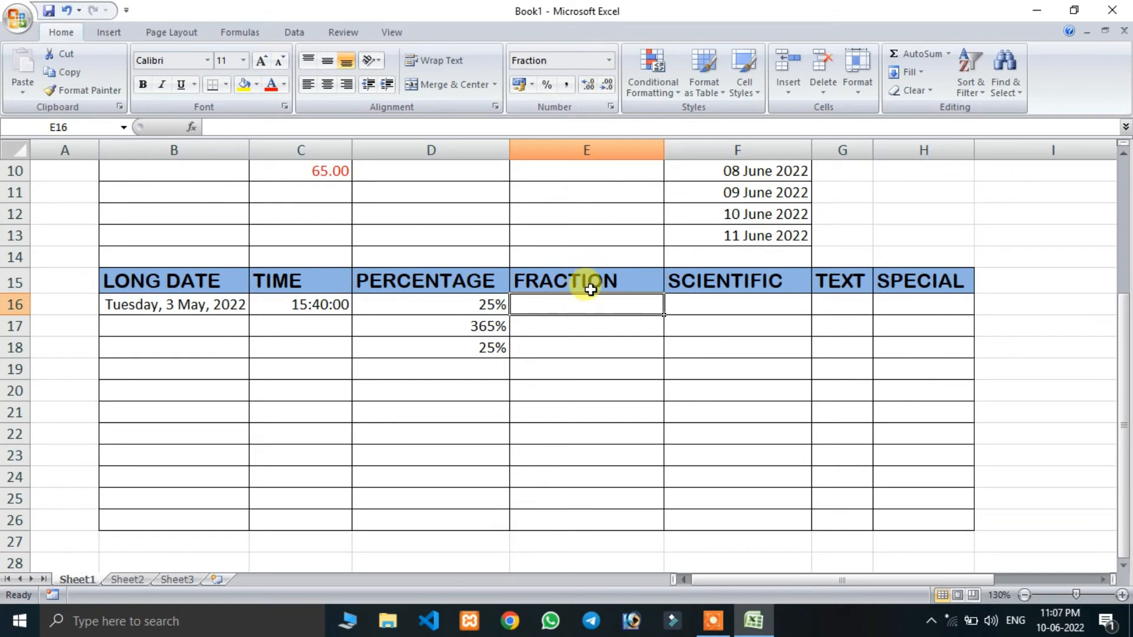
drag(582, 311, 567, 525)
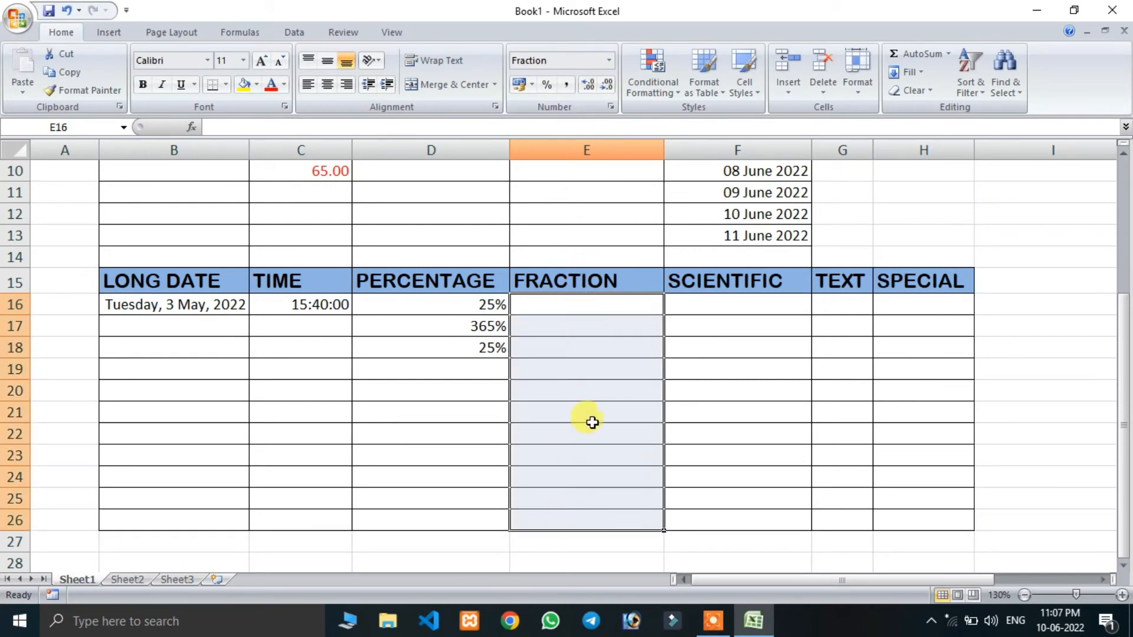
click(613, 59)
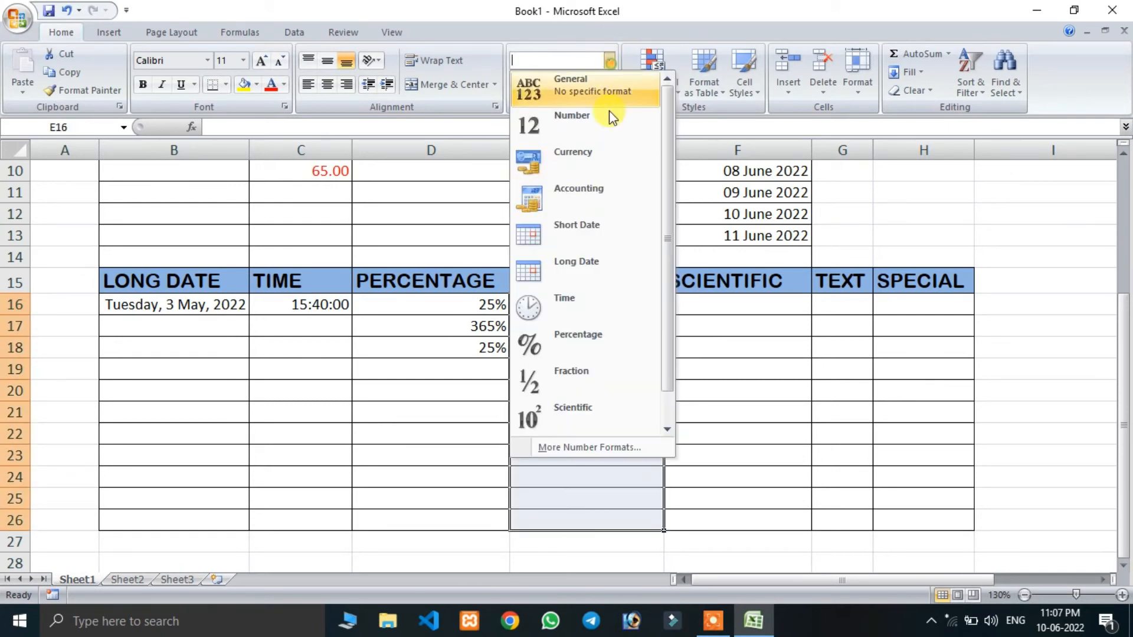
click(580, 383)
- Enter the fraction 15/2 in cell E16 and reselect that cell
click(587, 305)
text(15/)
text(2)
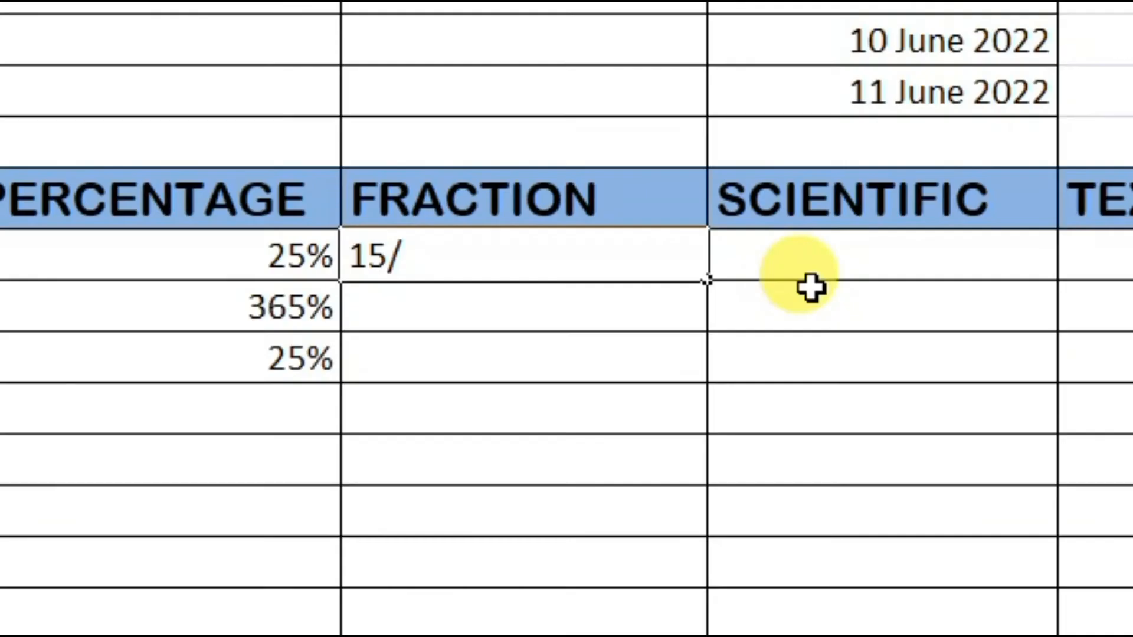
key(Return)
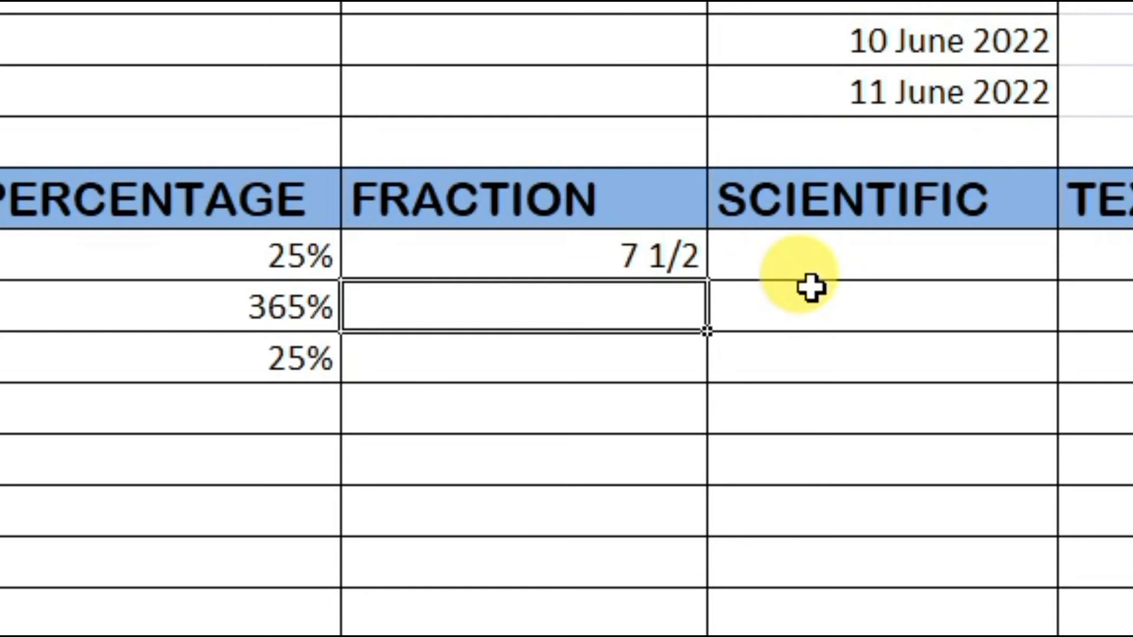
click(455, 254)
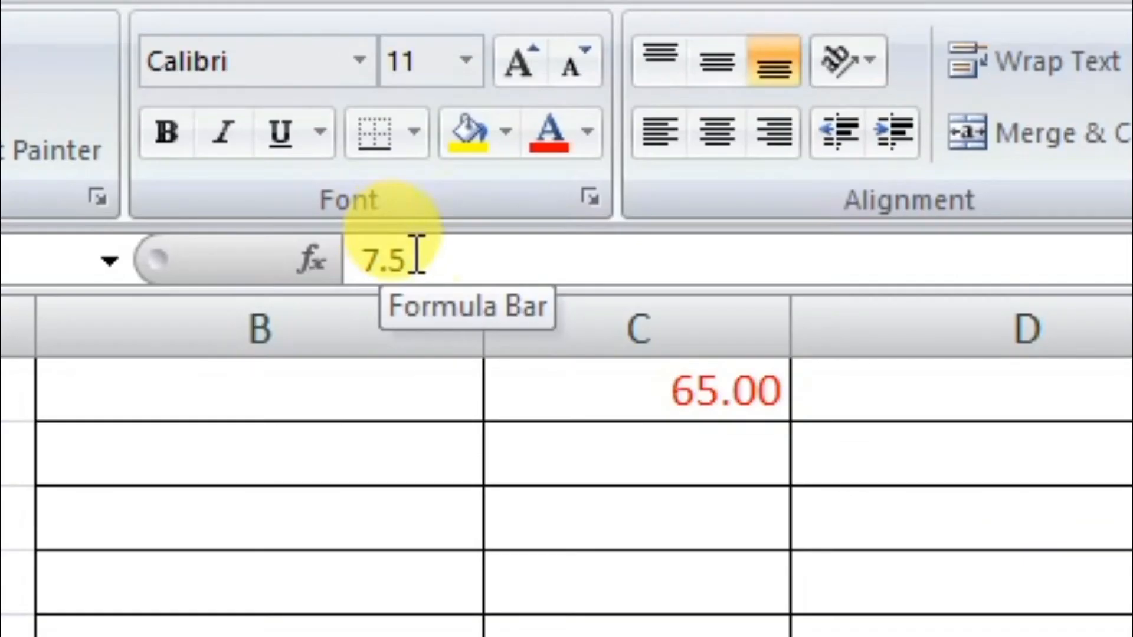
- Enter the fraction 35/6 in cell E17 of the FRACTION column
click(239, 127)
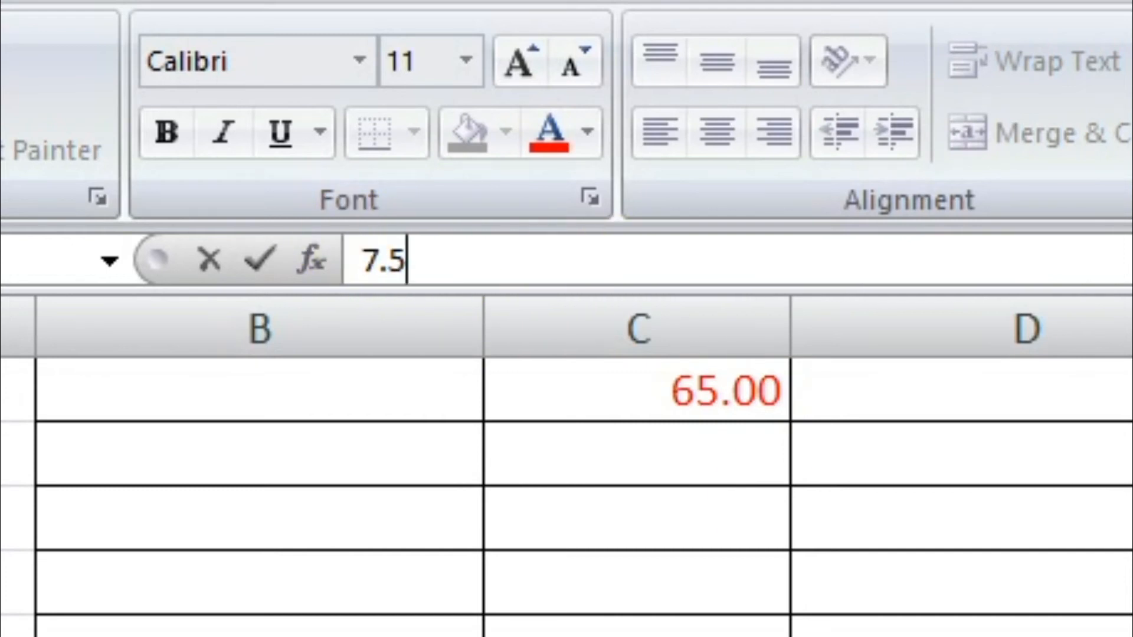
key(Escape)
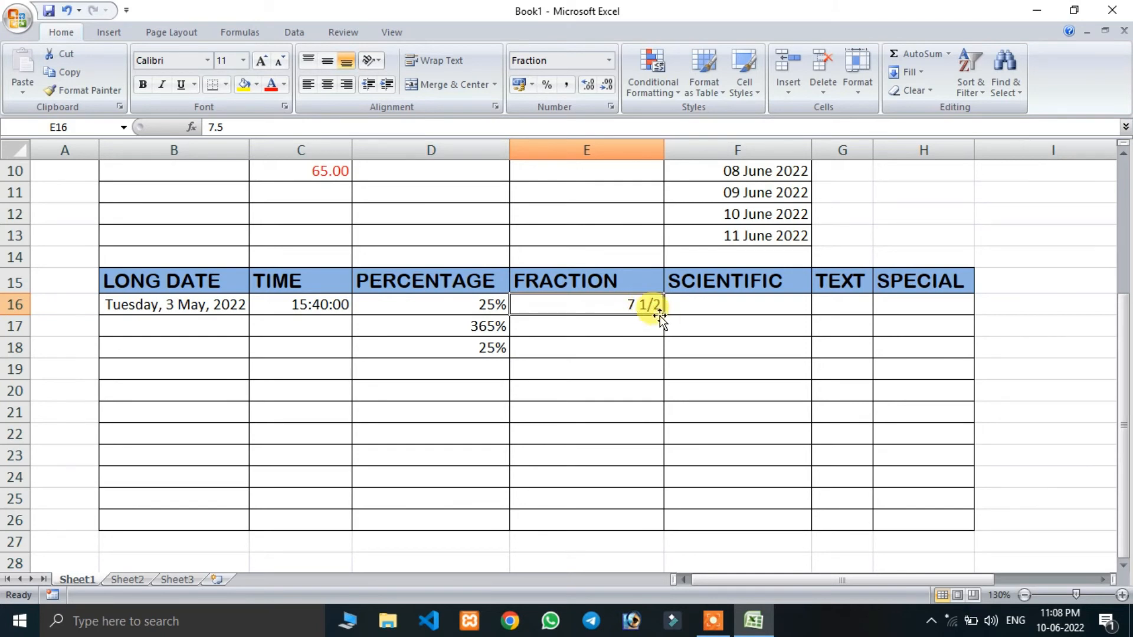
click(618, 323)
text(35)
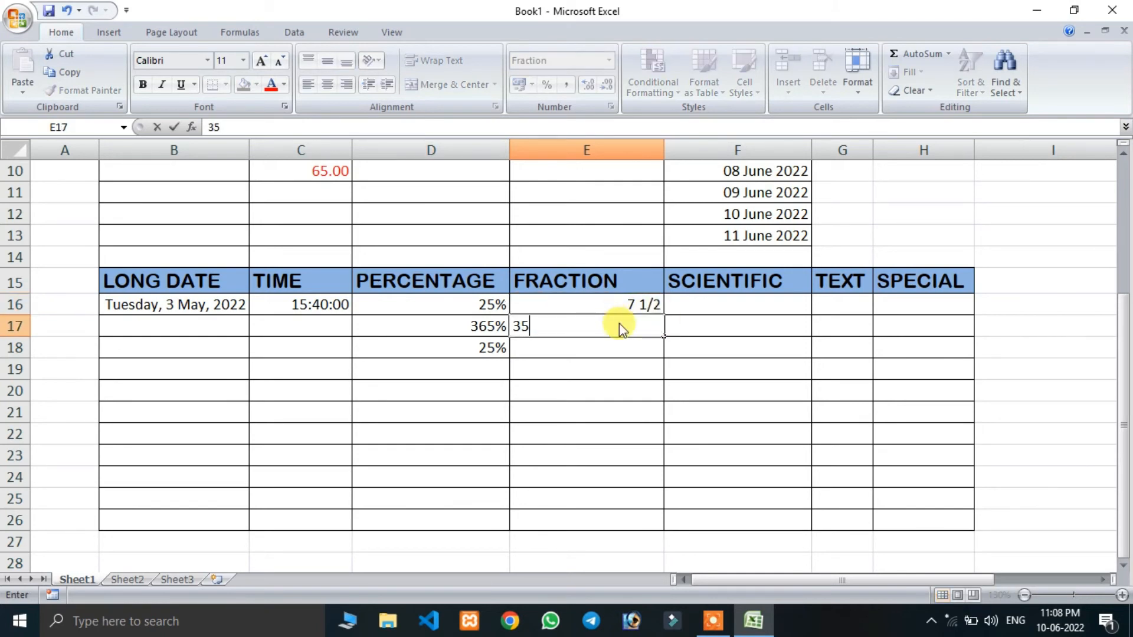
text(/6)
key(Return)
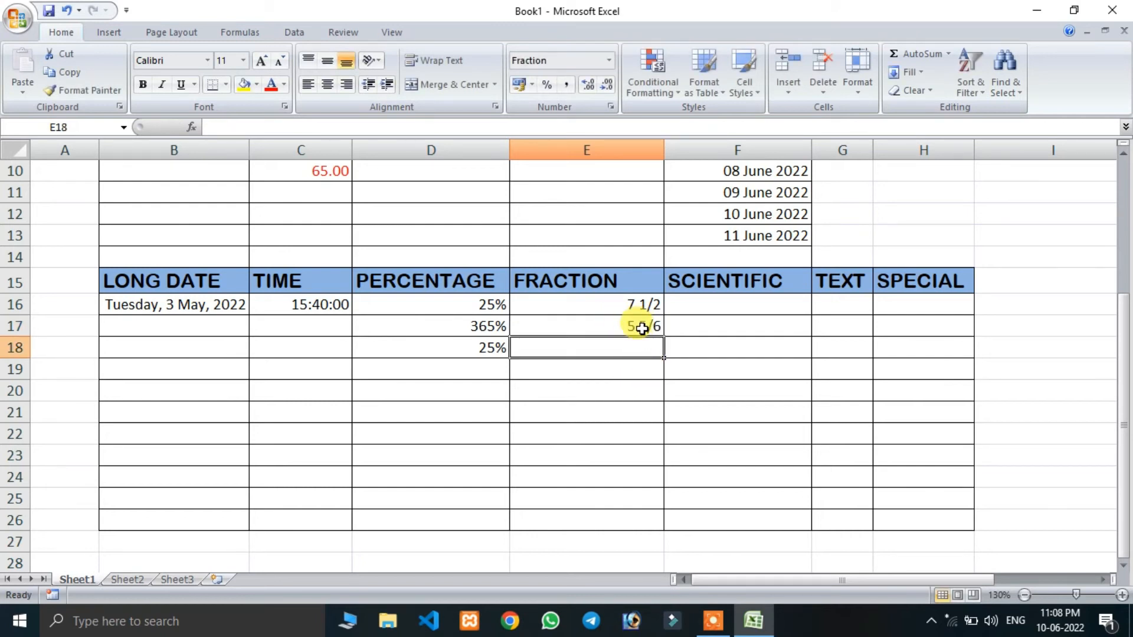
- Change the fraction type of cells E16 to E26 to As eighths (4/8)
click(611, 306)
drag(612, 305, 608, 519)
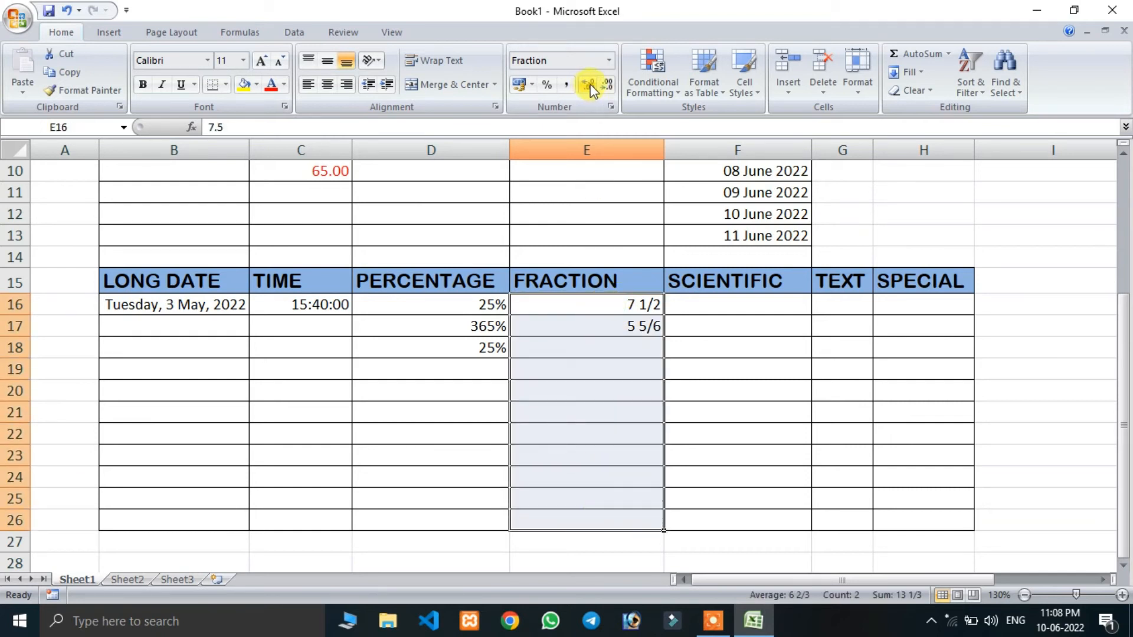
click(611, 105)
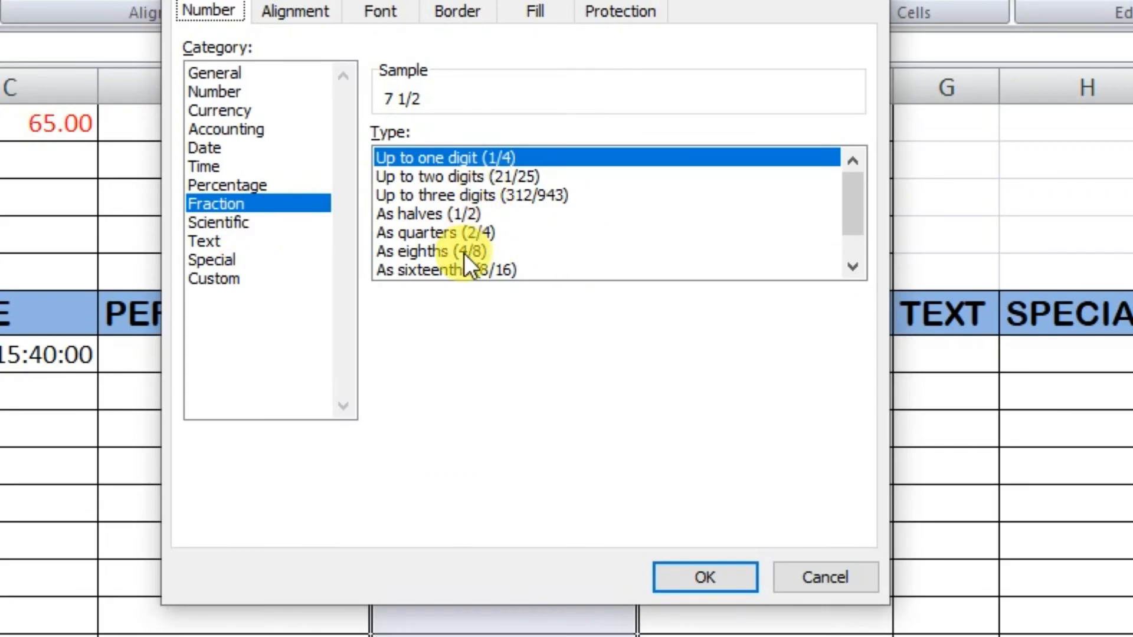
click(459, 252)
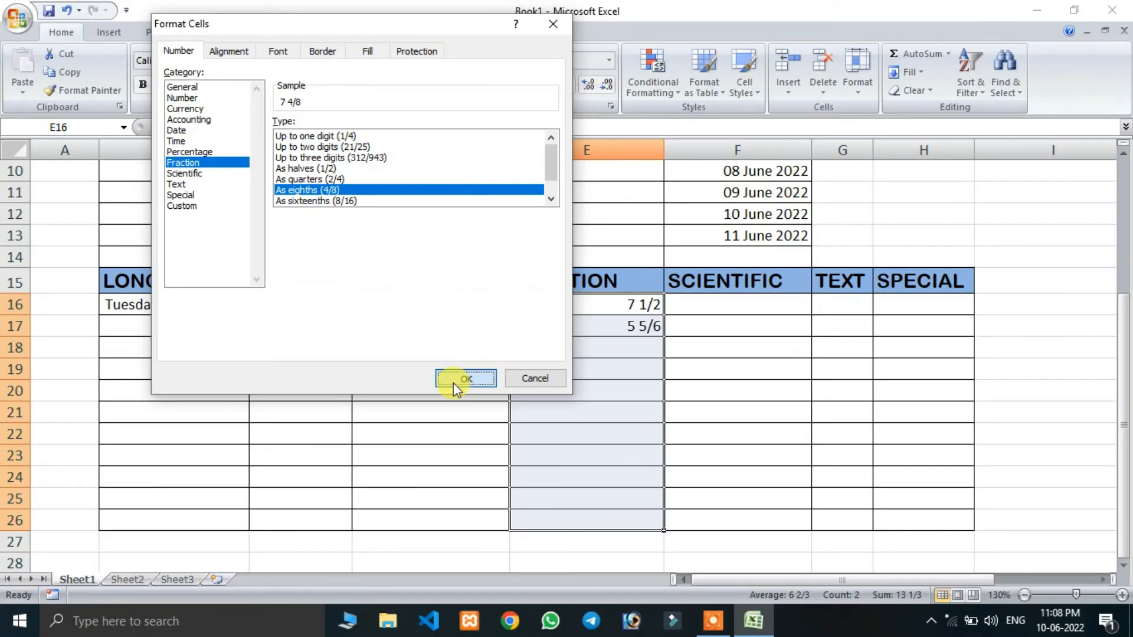
click(304, 484)
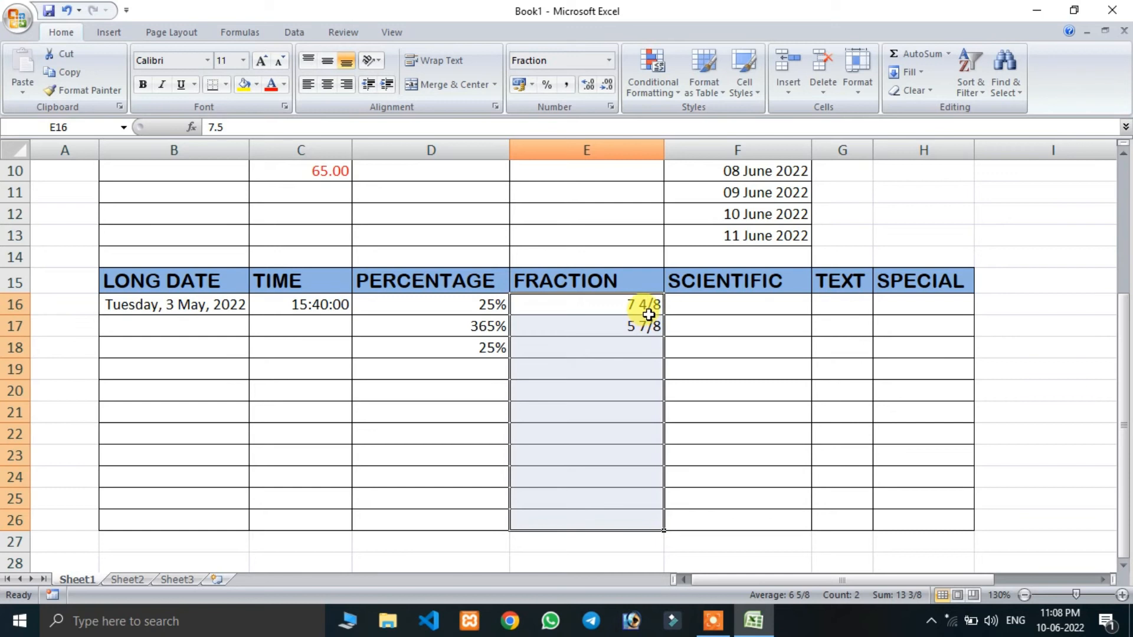
- Enter 25, 36 and 253 in cells F16 to F18 of the SCIENTIFIC column
click(702, 308)
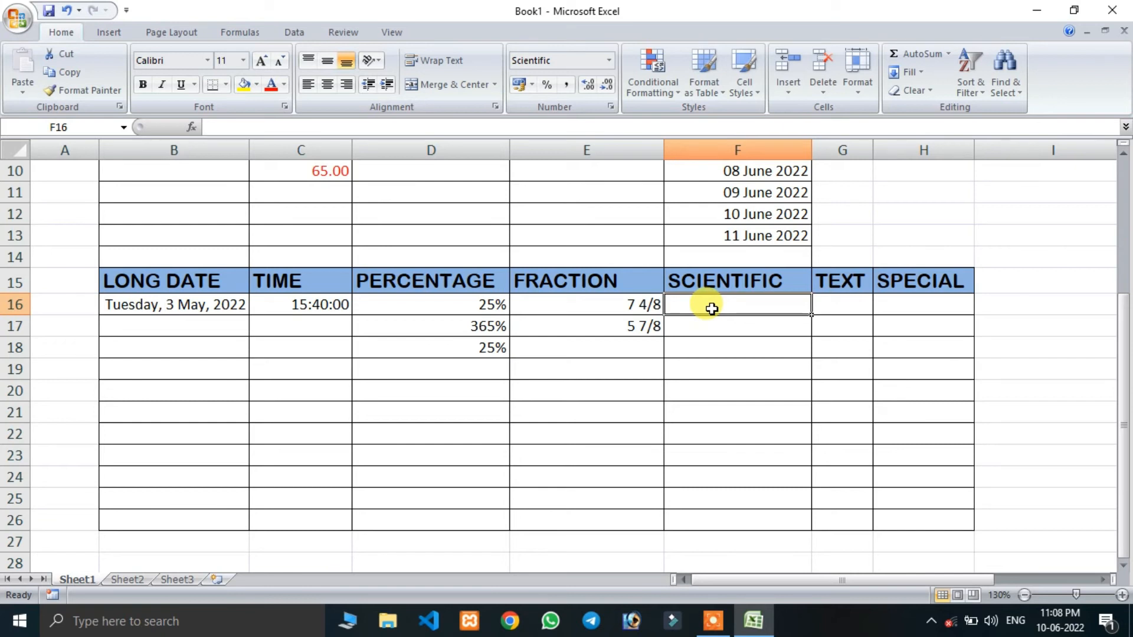
text(25)
key(Return)
text(36)
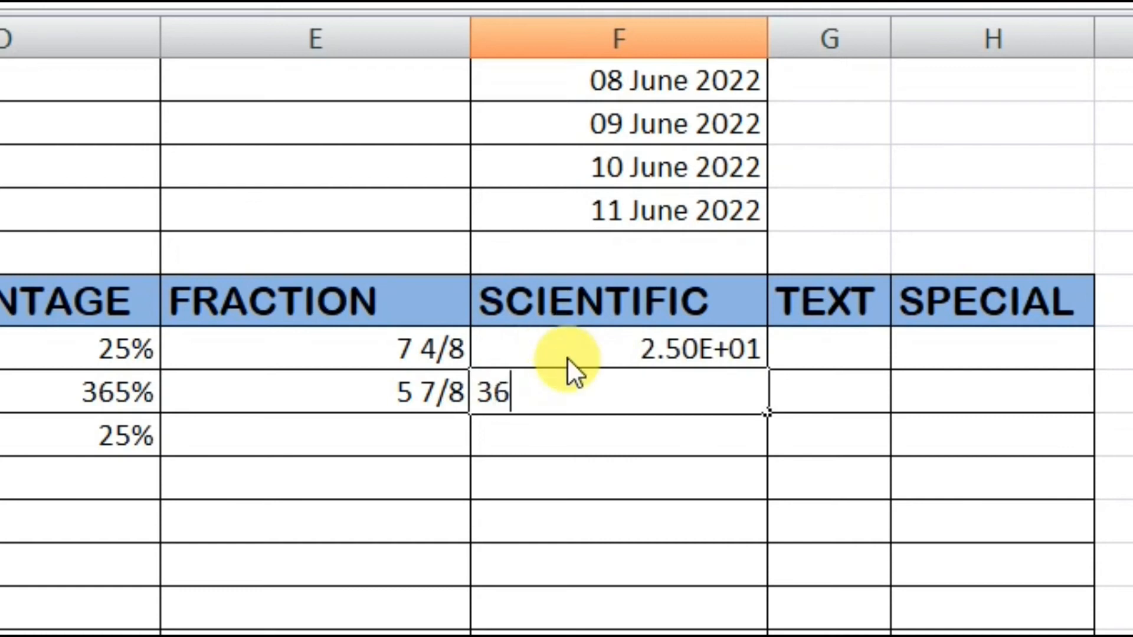
key(Return)
text(253)
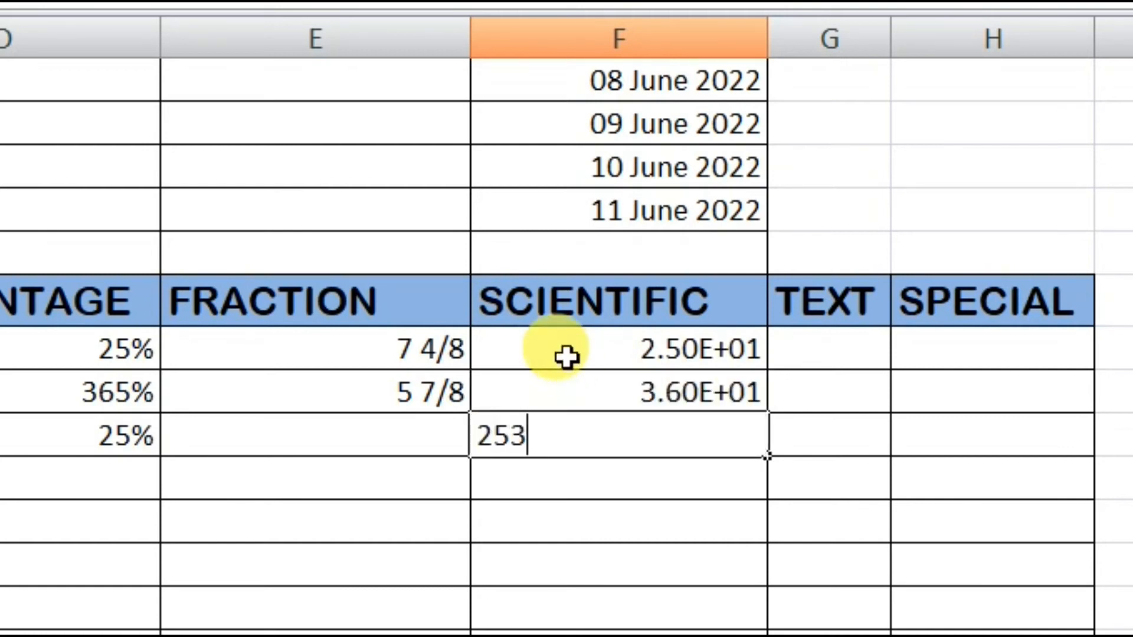
key(Return)
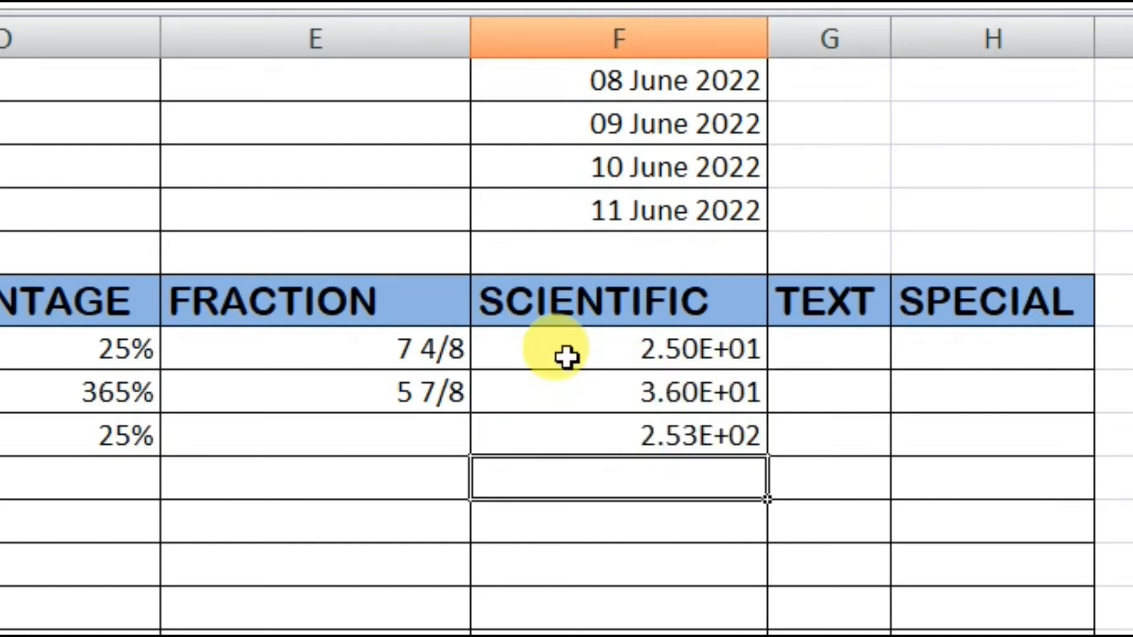
- Try showing the SCIENTIFIC column's values from F16 downward as plain numbers, and return them to the Scientific format
drag(622, 338, 607, 634)
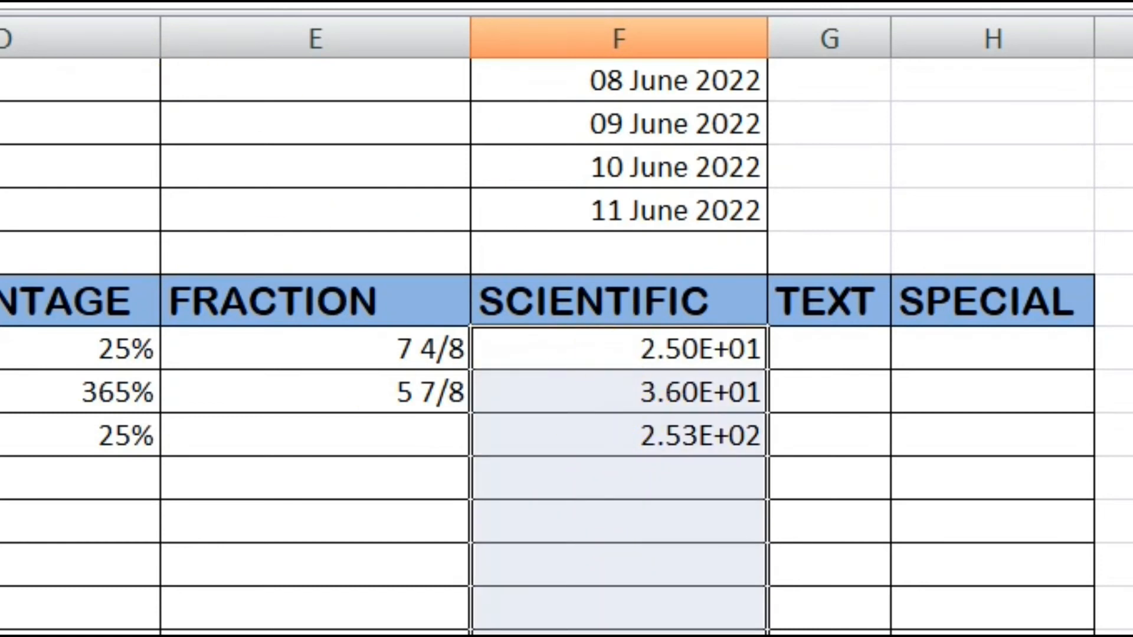
click(377, 1)
click(254, 1)
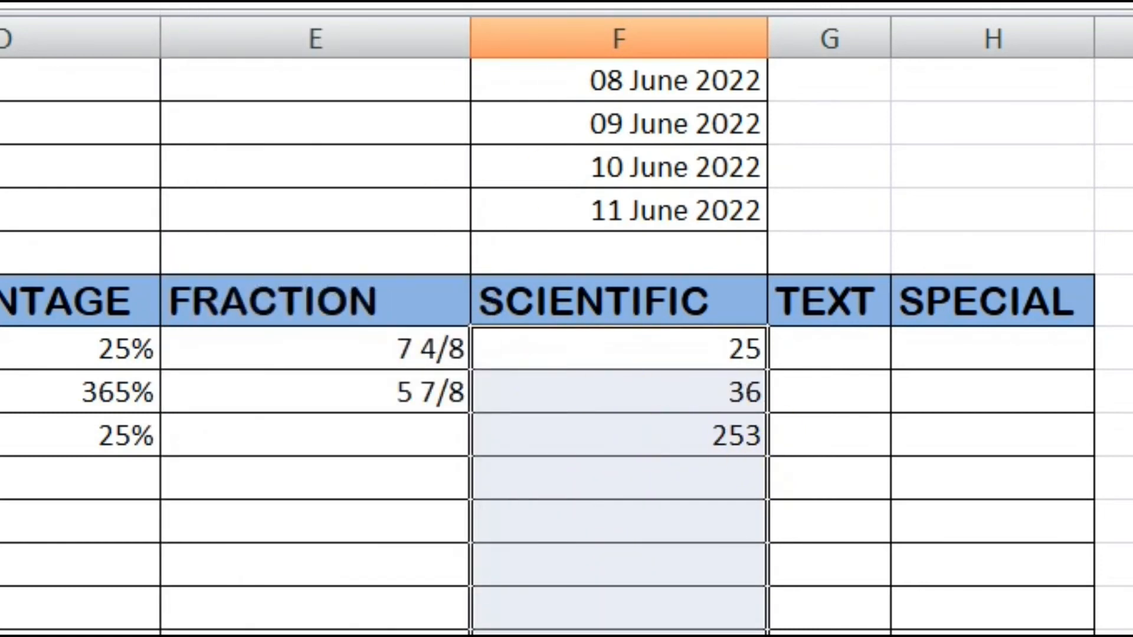
click(378, 2)
click(312, 581)
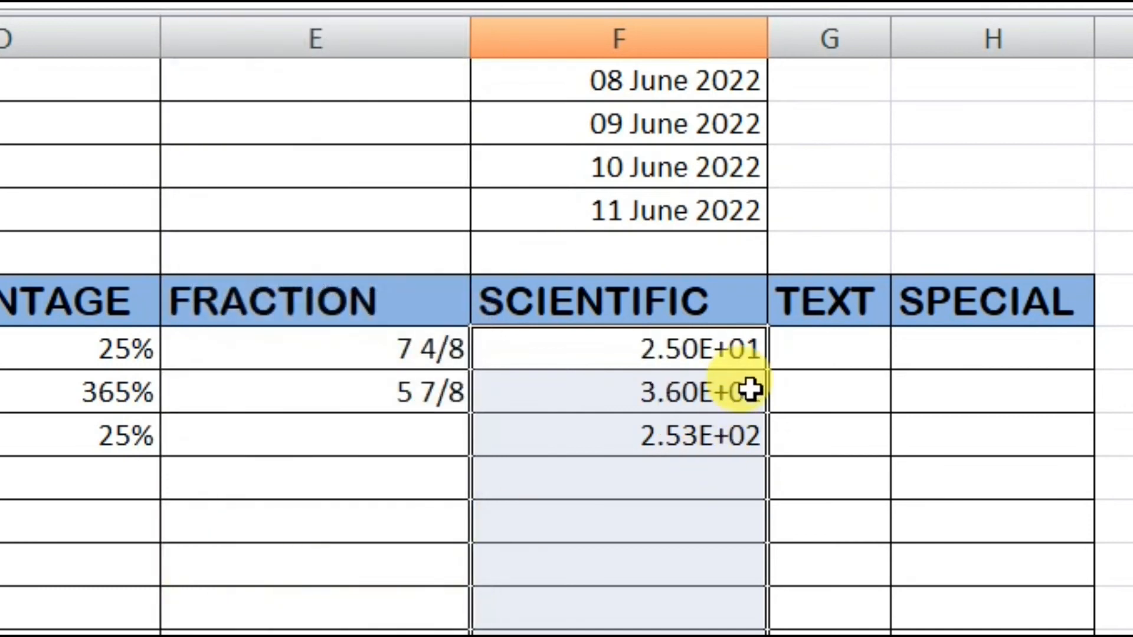
- Examine how the values in cells F16 to F18 are displayed in scientific notation
click(708, 441)
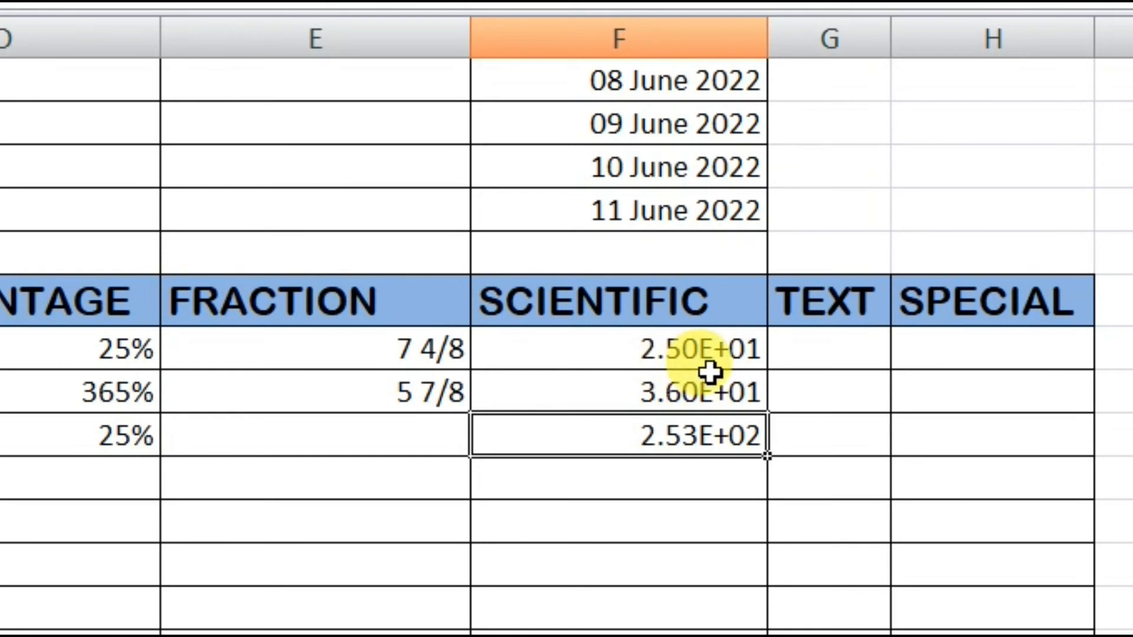
click(729, 359)
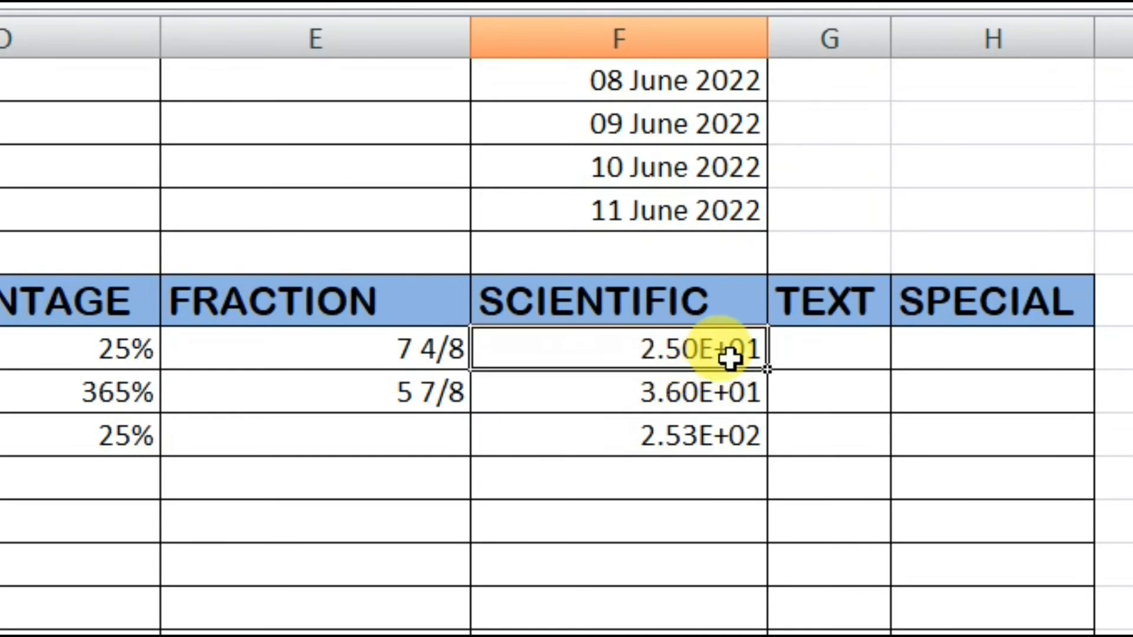
click(674, 407)
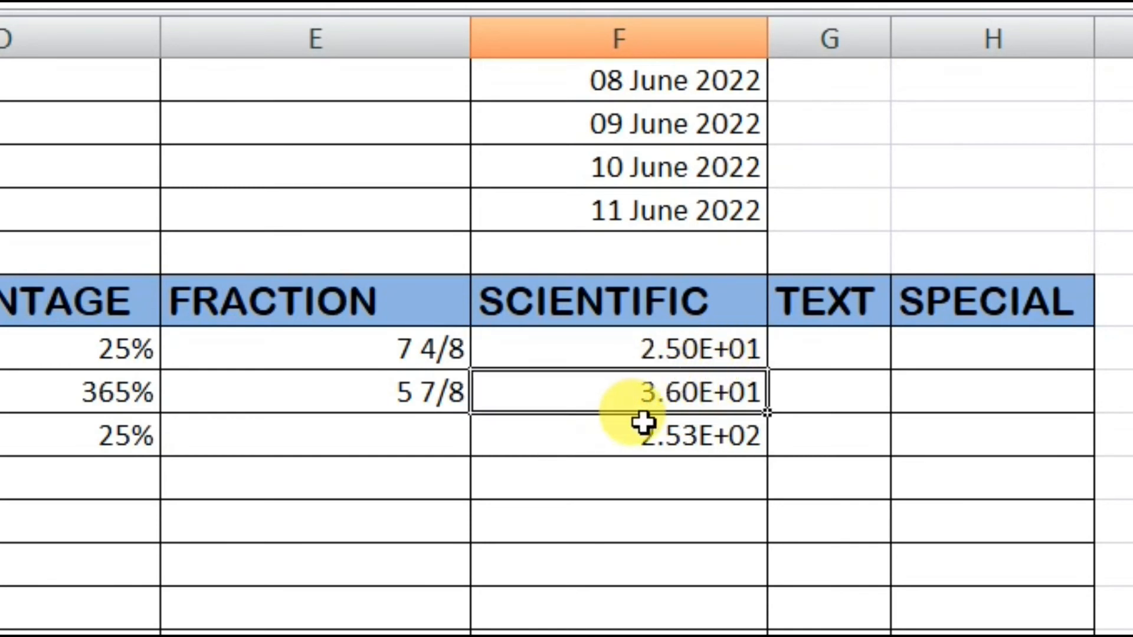
click(663, 440)
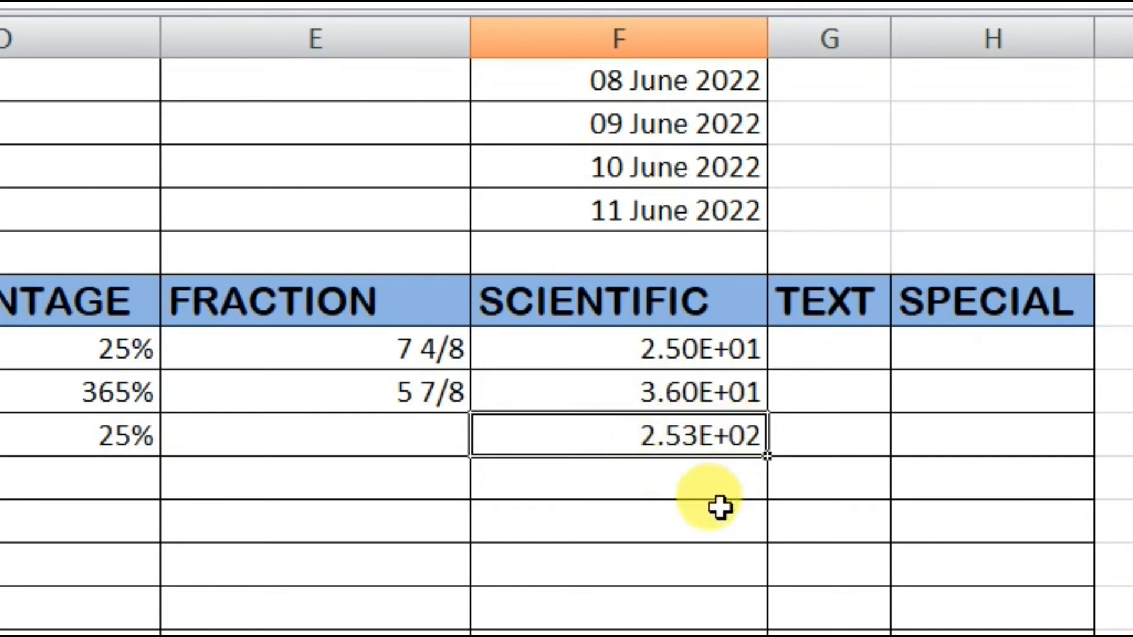
drag(649, 437, 575, 354)
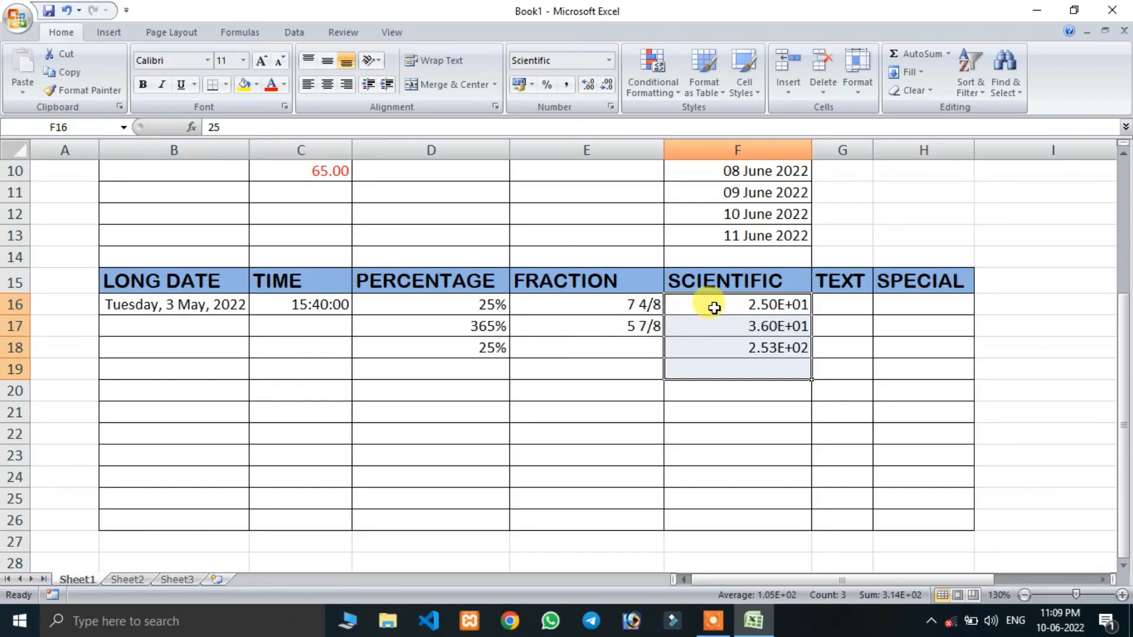
click(706, 490)
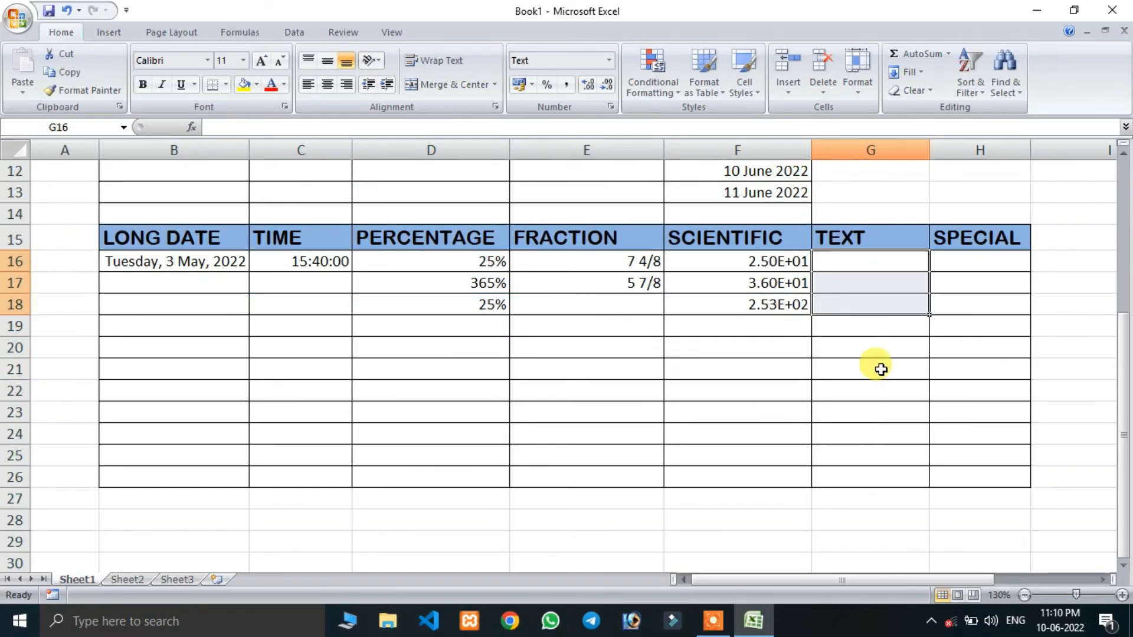
- Apply the Text number format to cells G16 to G26 of the TEXT column
click(874, 391)
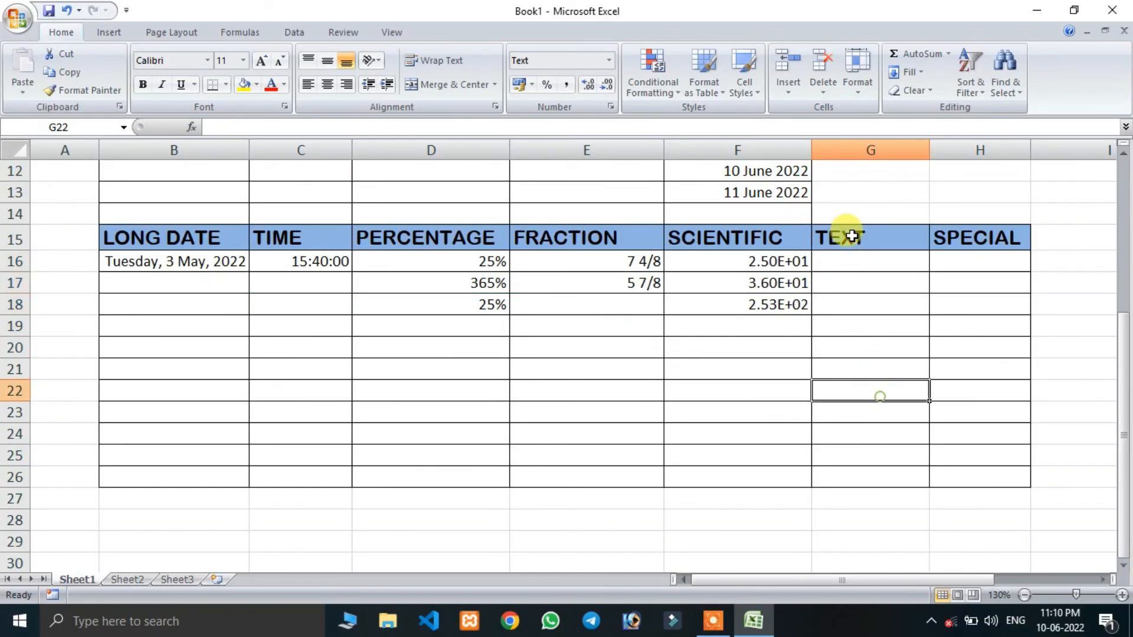
drag(854, 271, 860, 472)
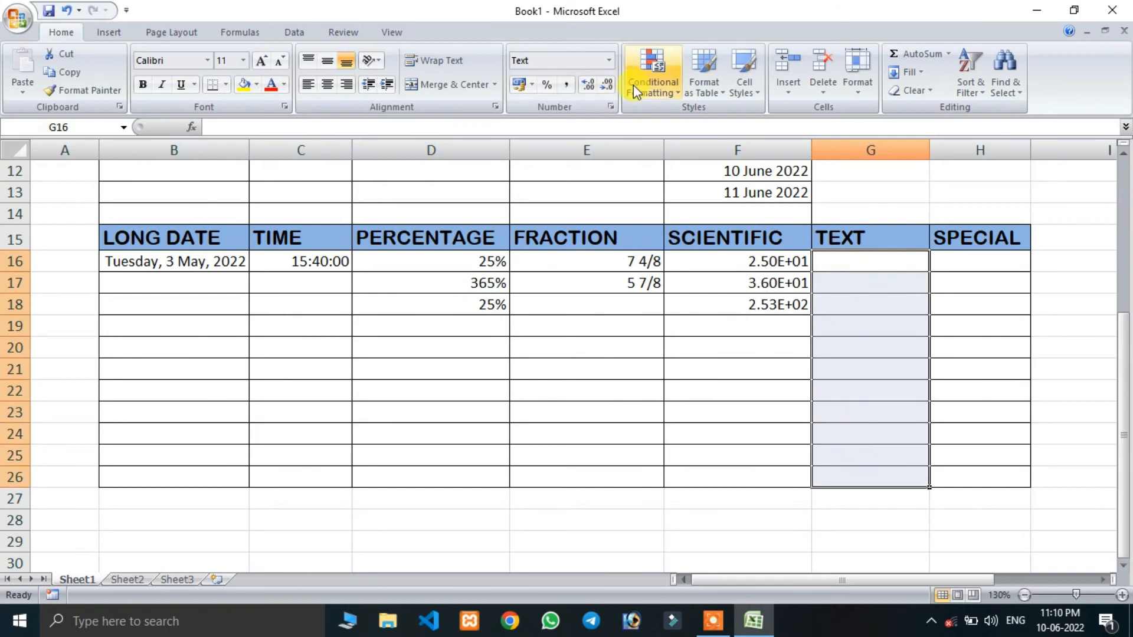
click(610, 59)
scroll(558, 401, down, 1)
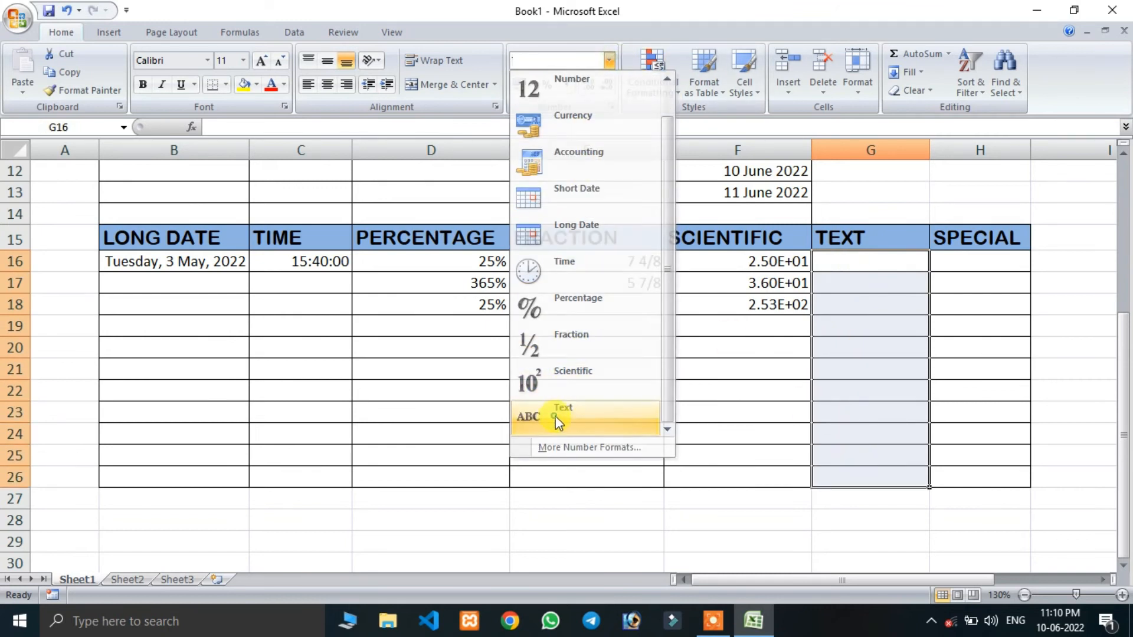
click(554, 417)
- Enter 124, 26, 5265 and 6569 in cells G16 to G19 of the TEXT column
click(856, 265)
text(124)
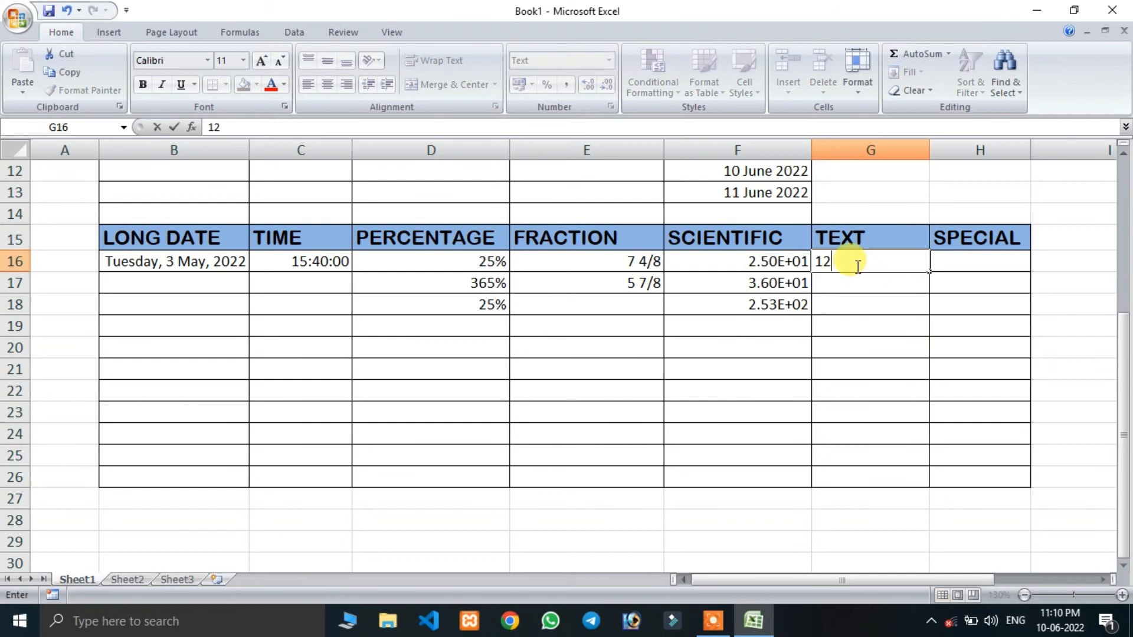
key(Return)
text(26)
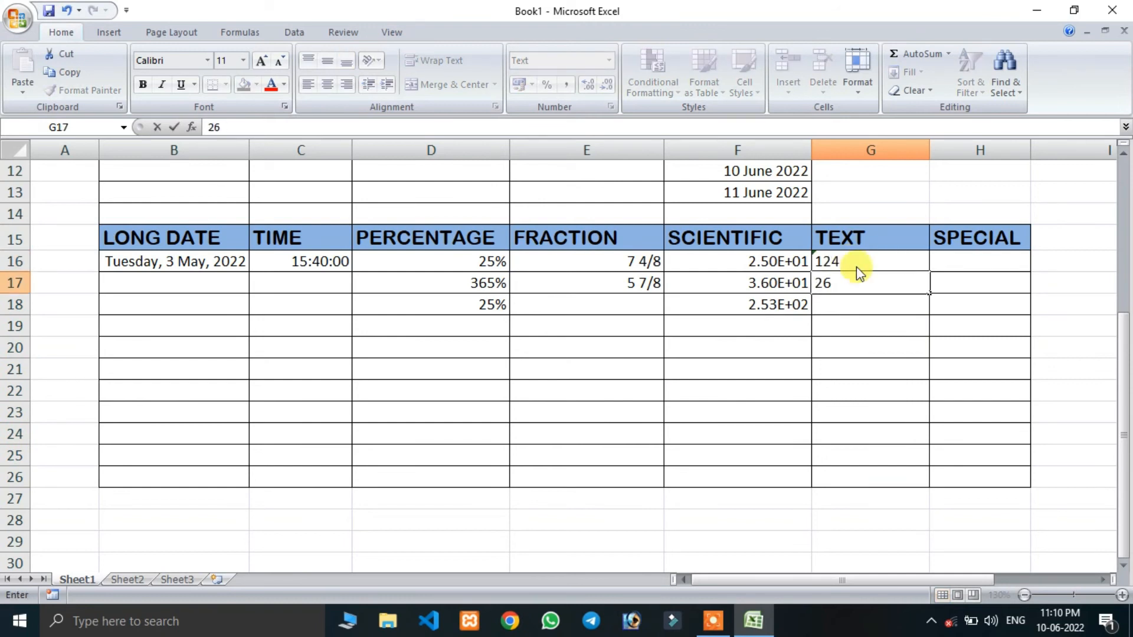
key(Return)
text(5265)
key(Return)
text(6569)
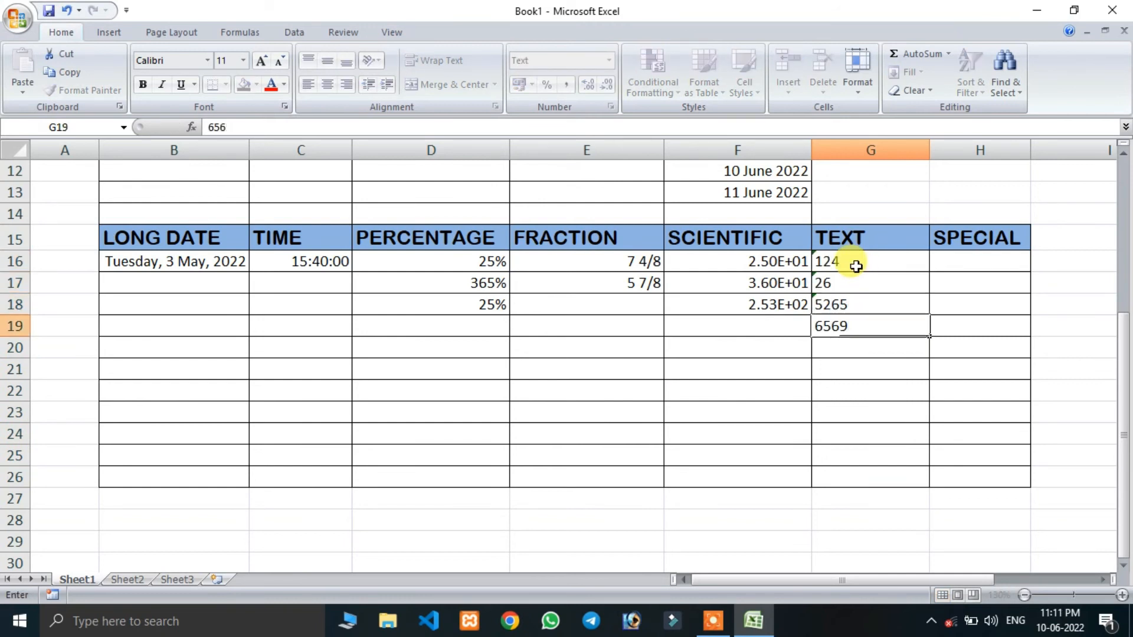
key(Return)
- Try summing the text-formatted cells G16:G19 with a SUM formula in F29, and clear that test formula
click(677, 544)
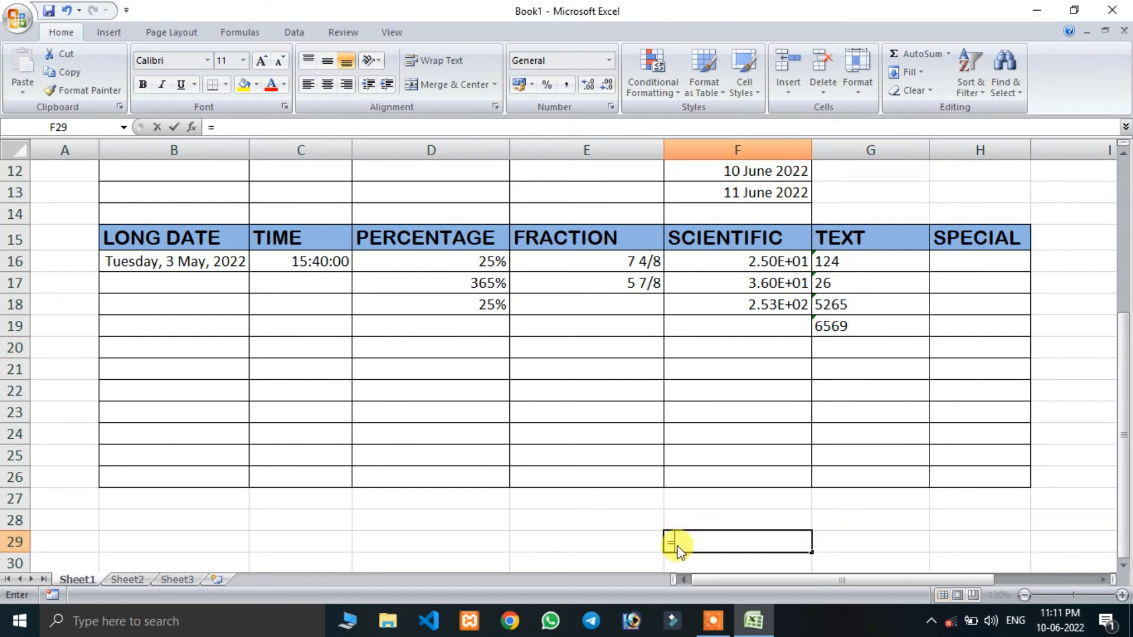
text(=sum)
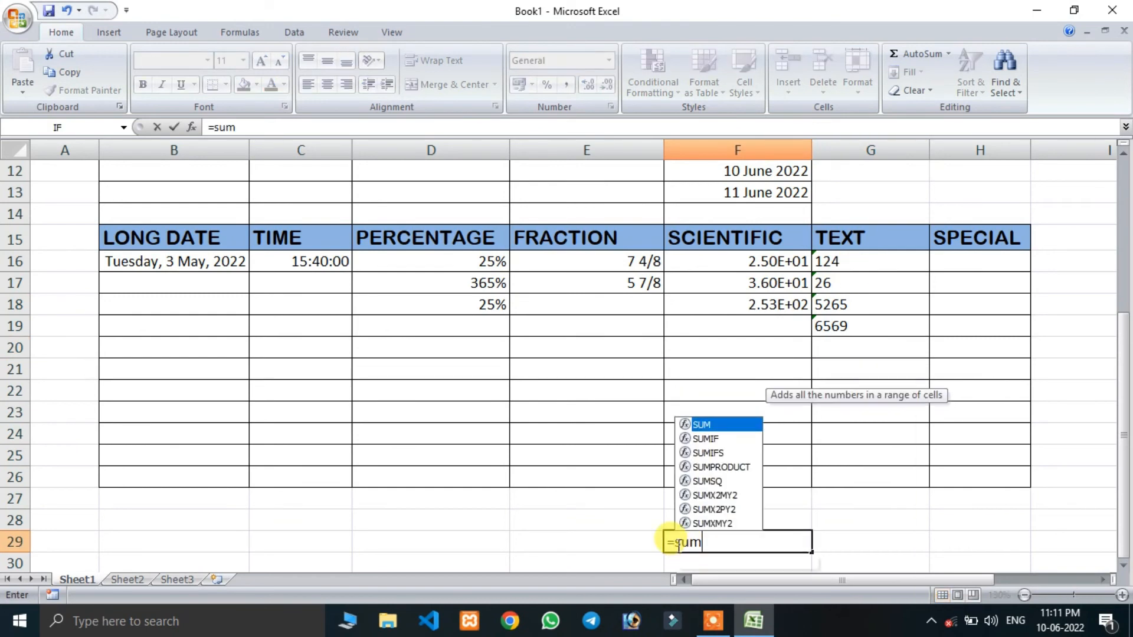
key(Tab)
drag(862, 260, 863, 320)
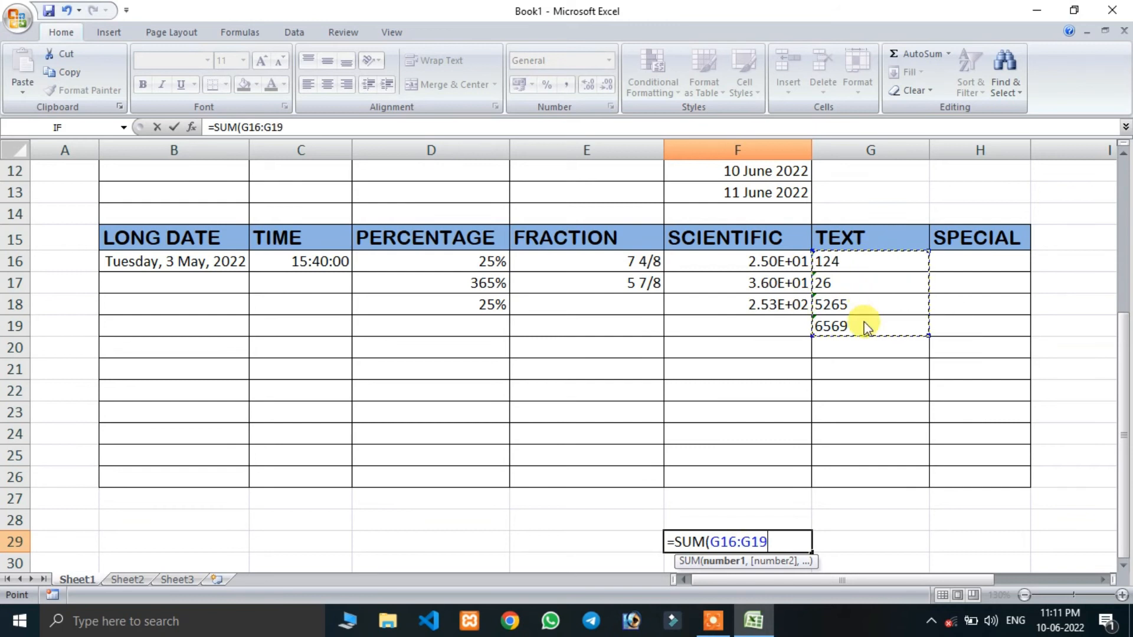
key(Return)
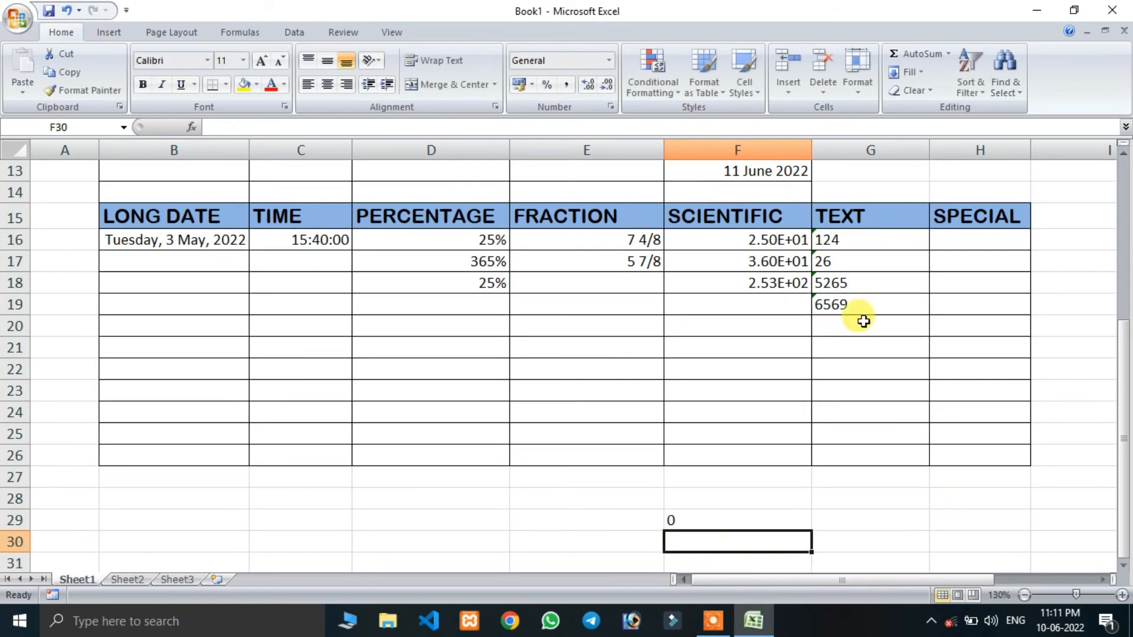
click(693, 519)
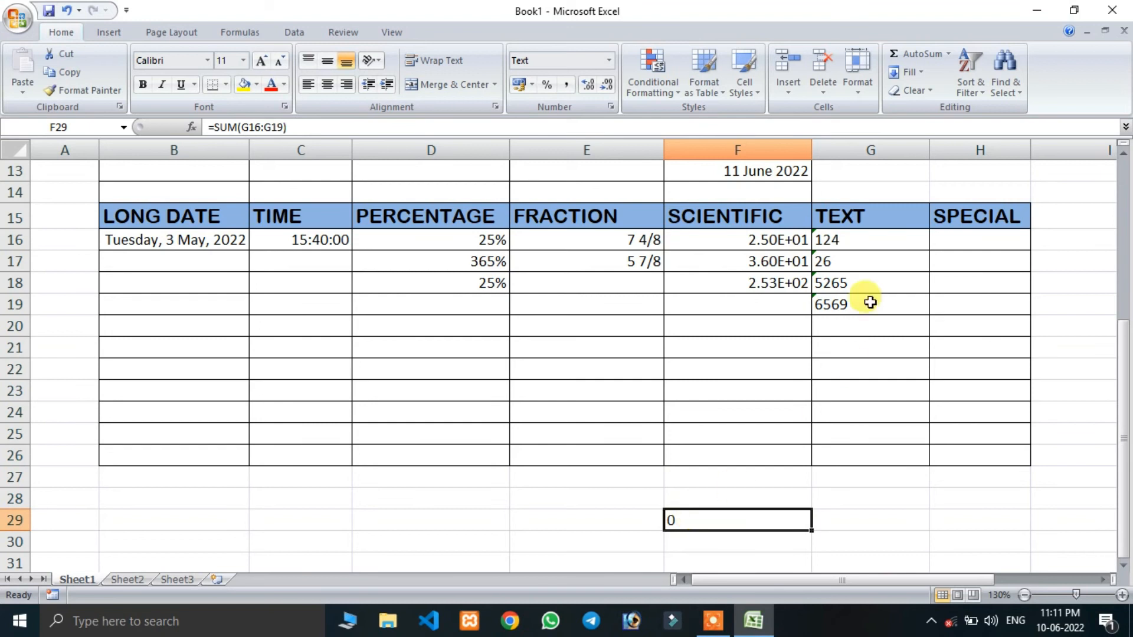
drag(868, 240, 869, 297)
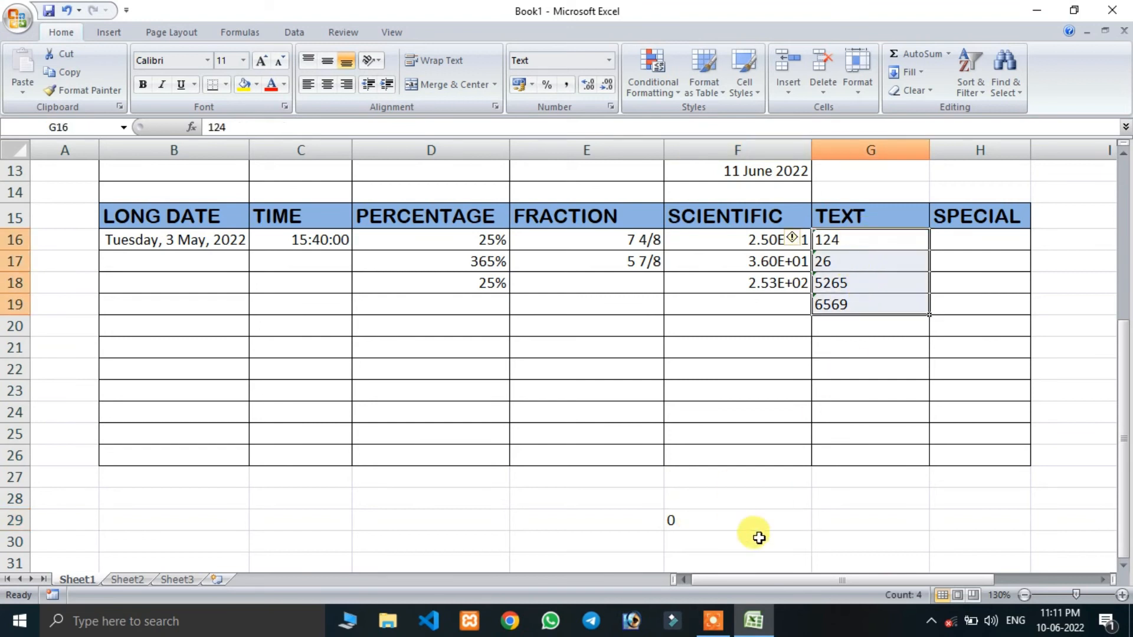
click(717, 521)
key(Delete)
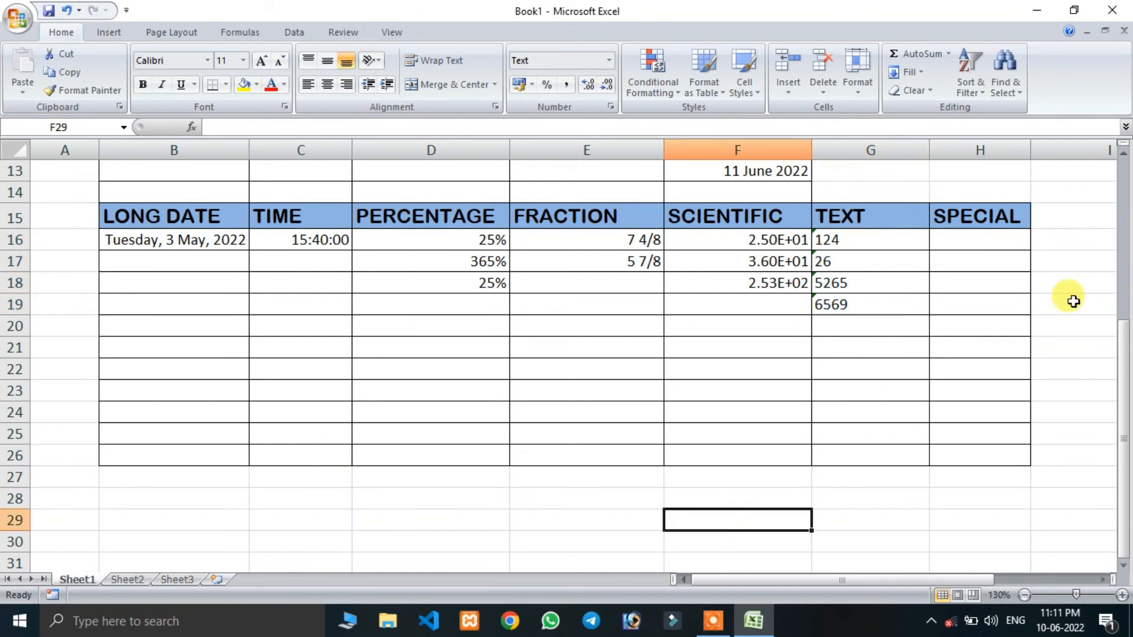
- Apply the Special number format Zip Code + 4 to cells H16 to H26 of the SPECIAL column
click(959, 247)
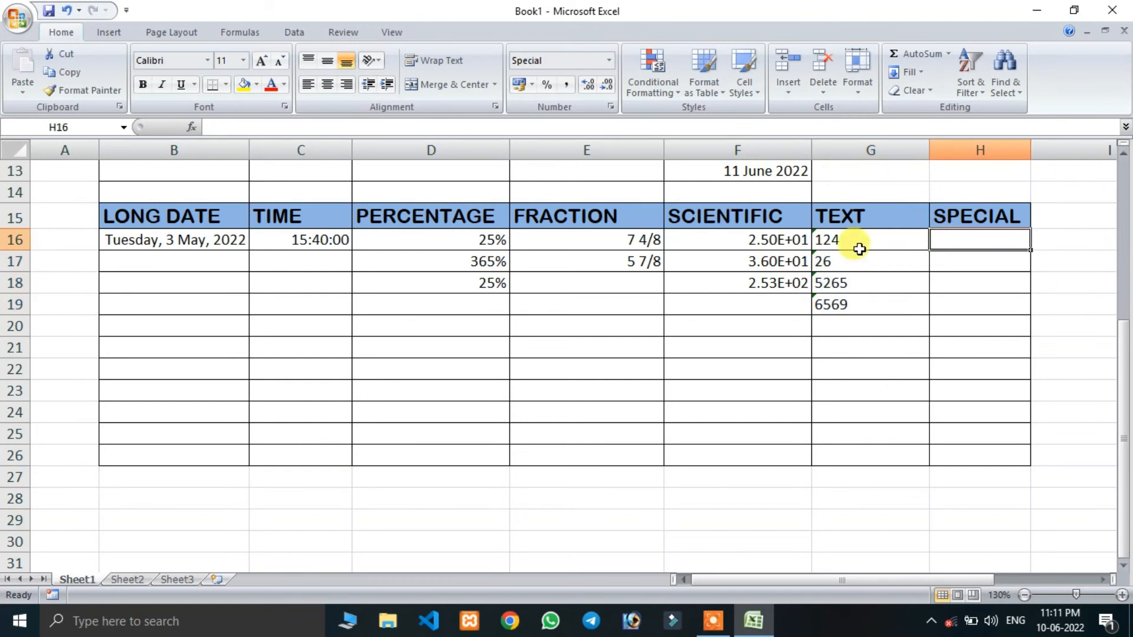
drag(963, 241, 968, 453)
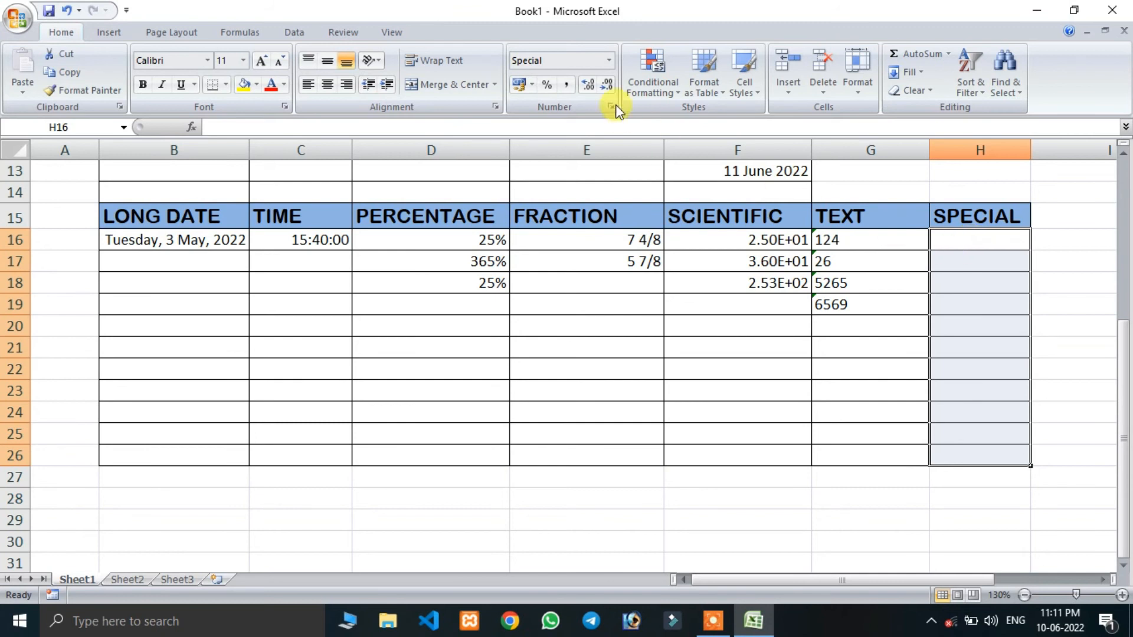
drag(938, 237, 985, 454)
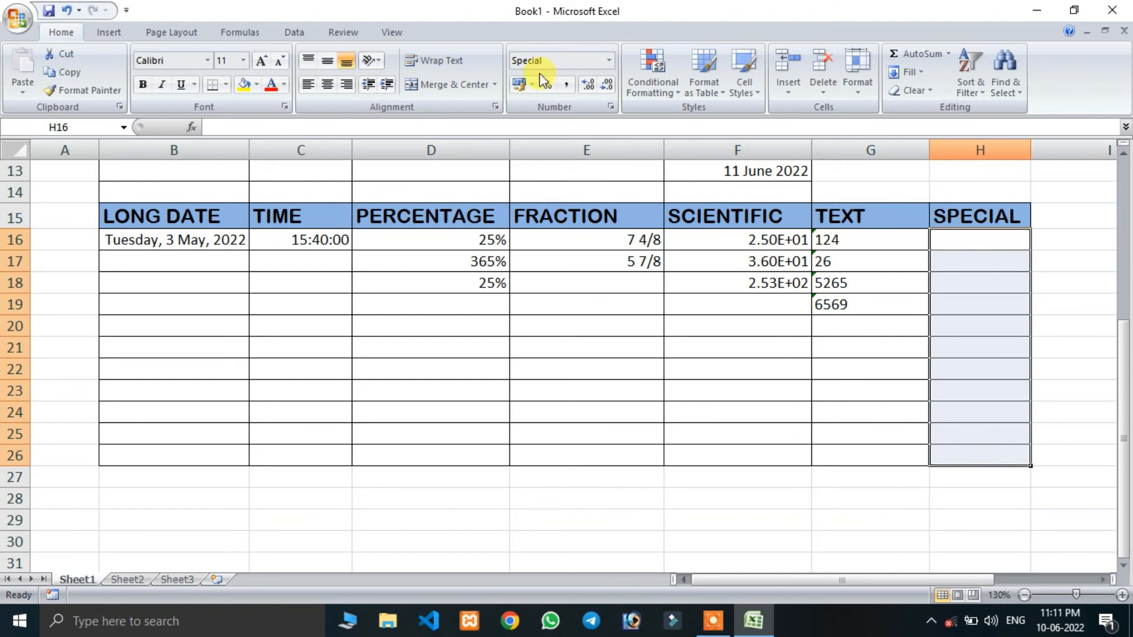
click(609, 60)
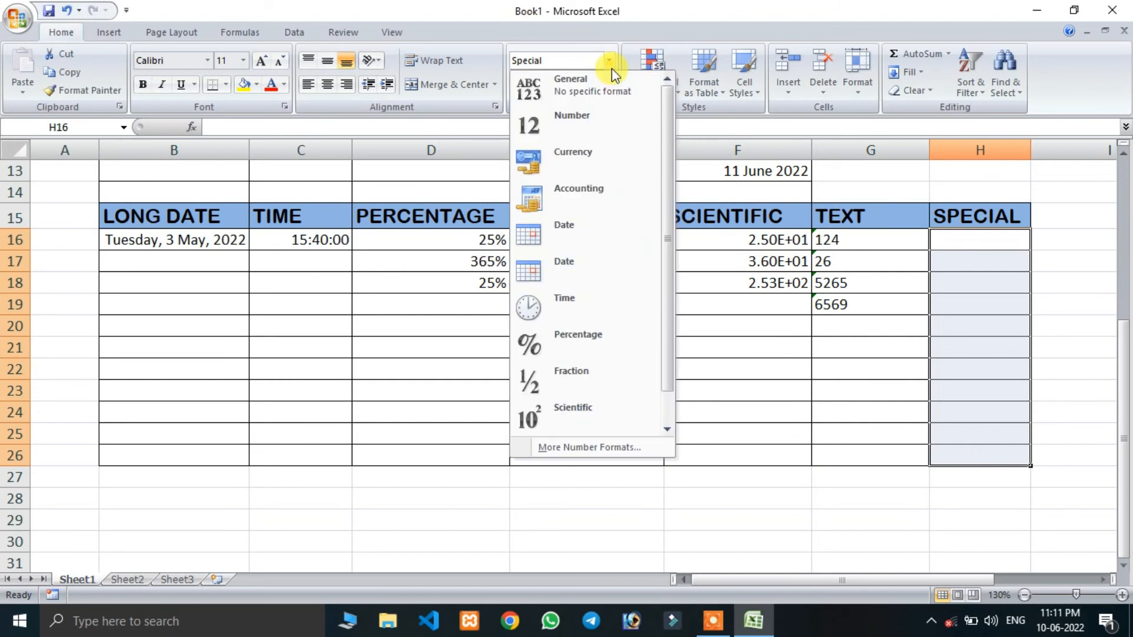
click(571, 447)
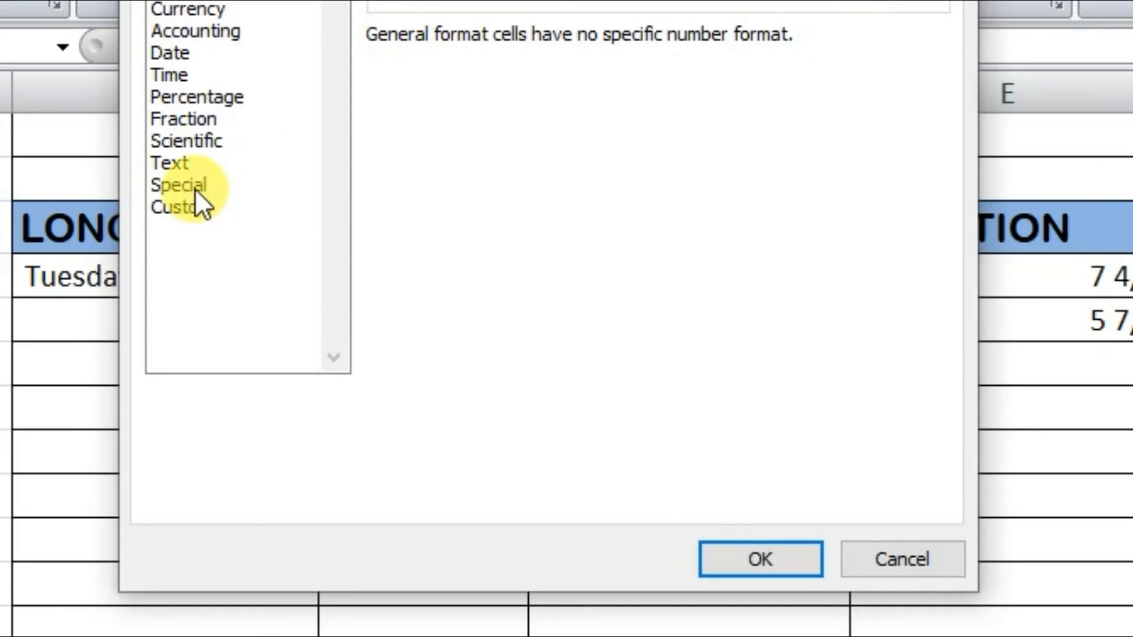
click(188, 195)
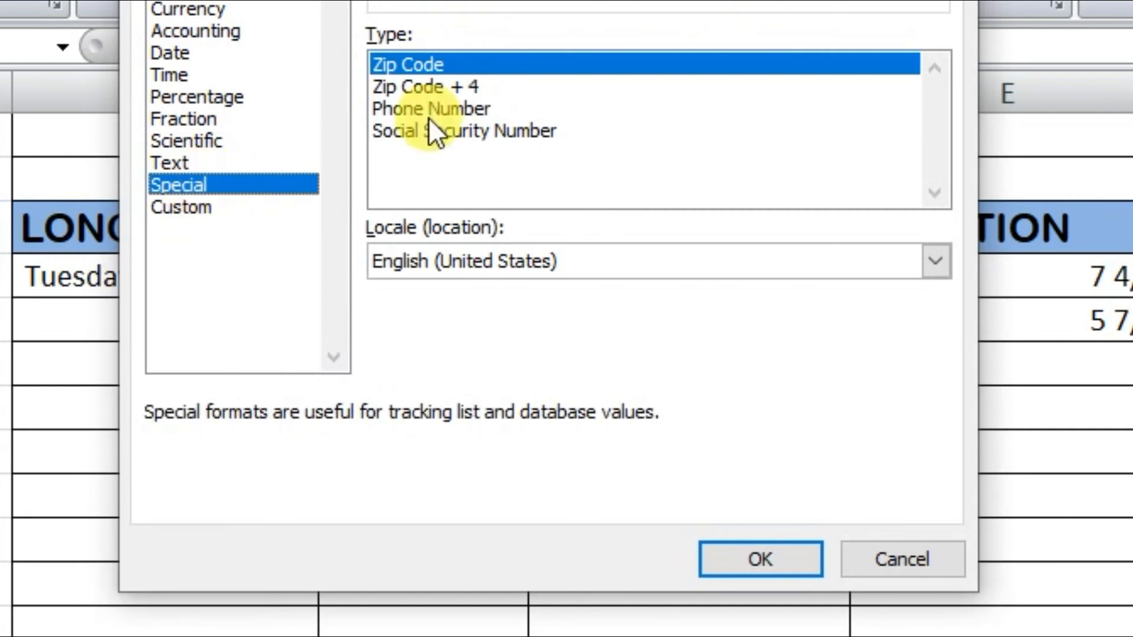
click(429, 87)
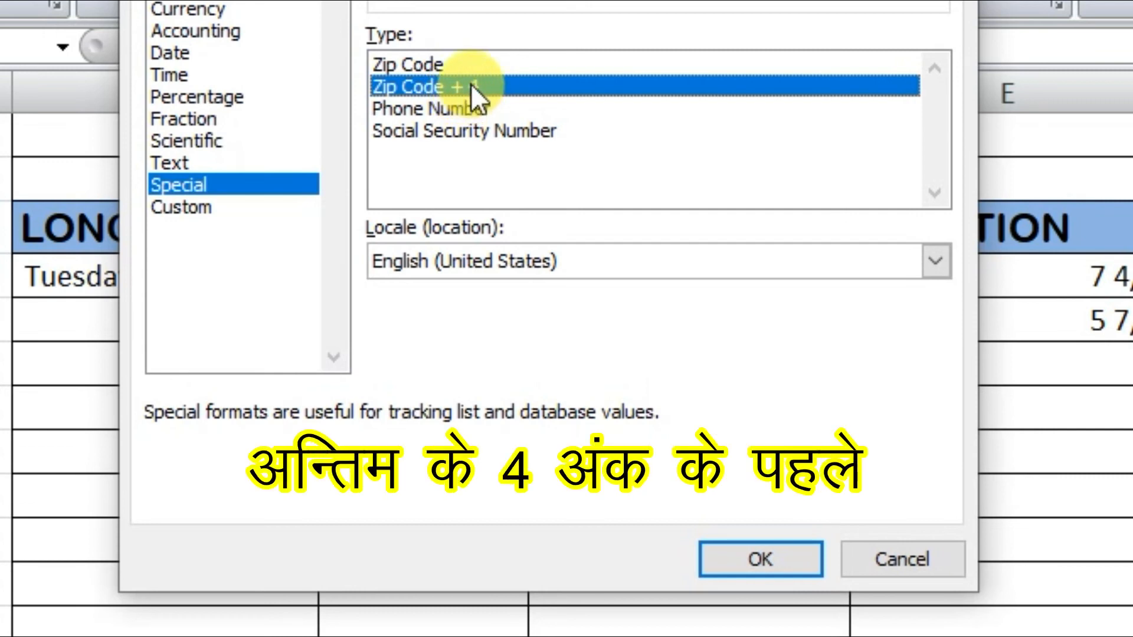
click(733, 557)
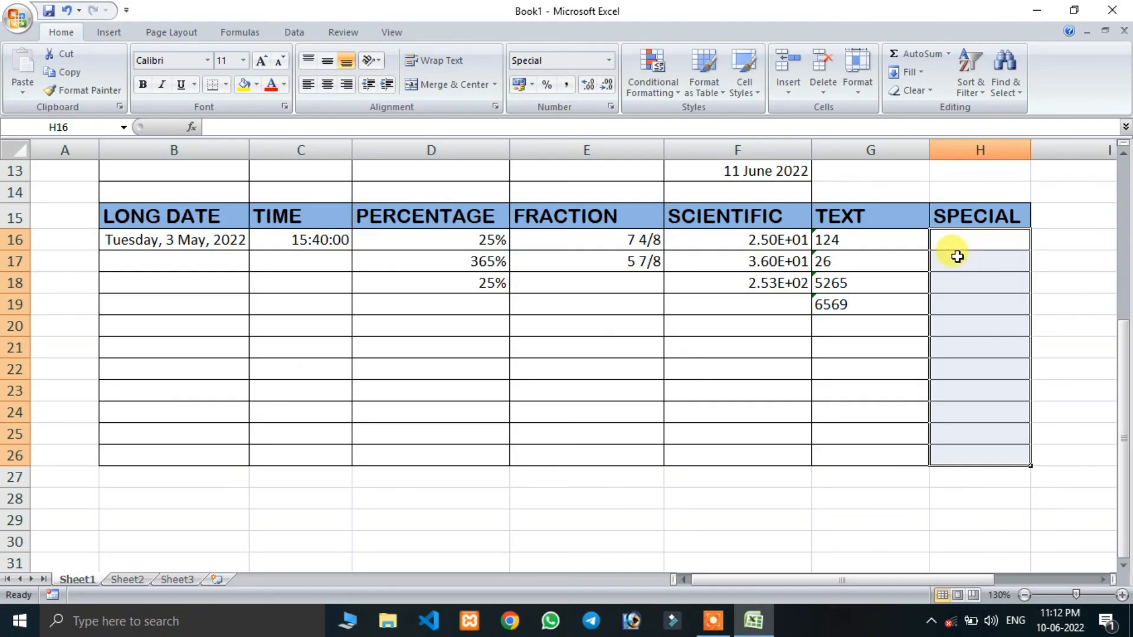
- Enter 25415625, 5454748, 454, 45 and 54 in cells H16 to H20, and apply the Special Phone Number format to them
click(961, 244)
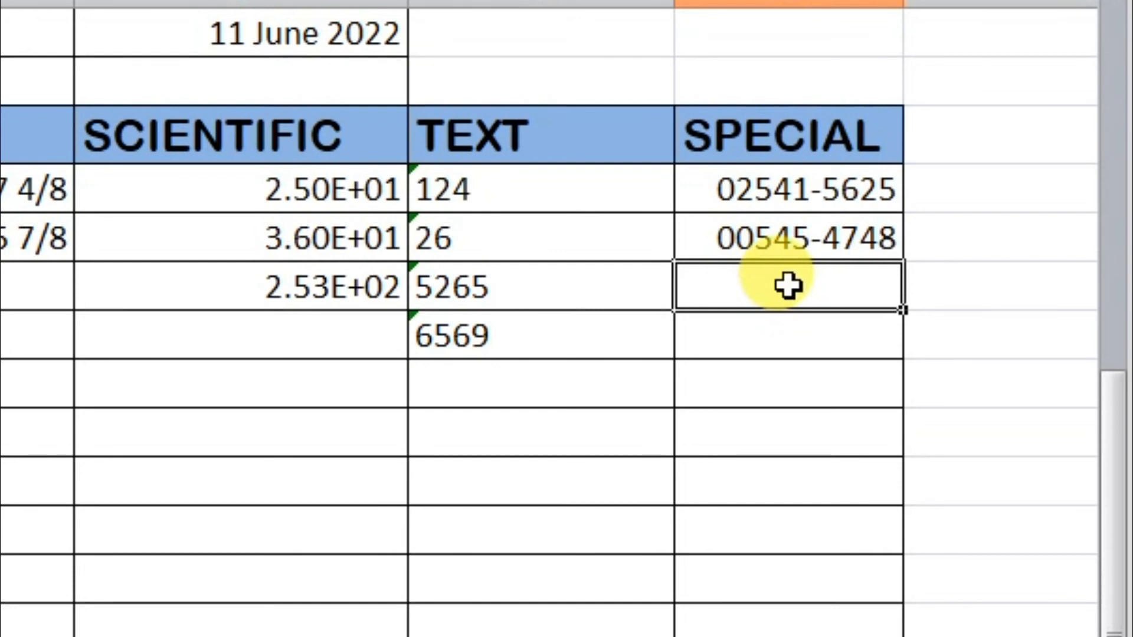
text(454)
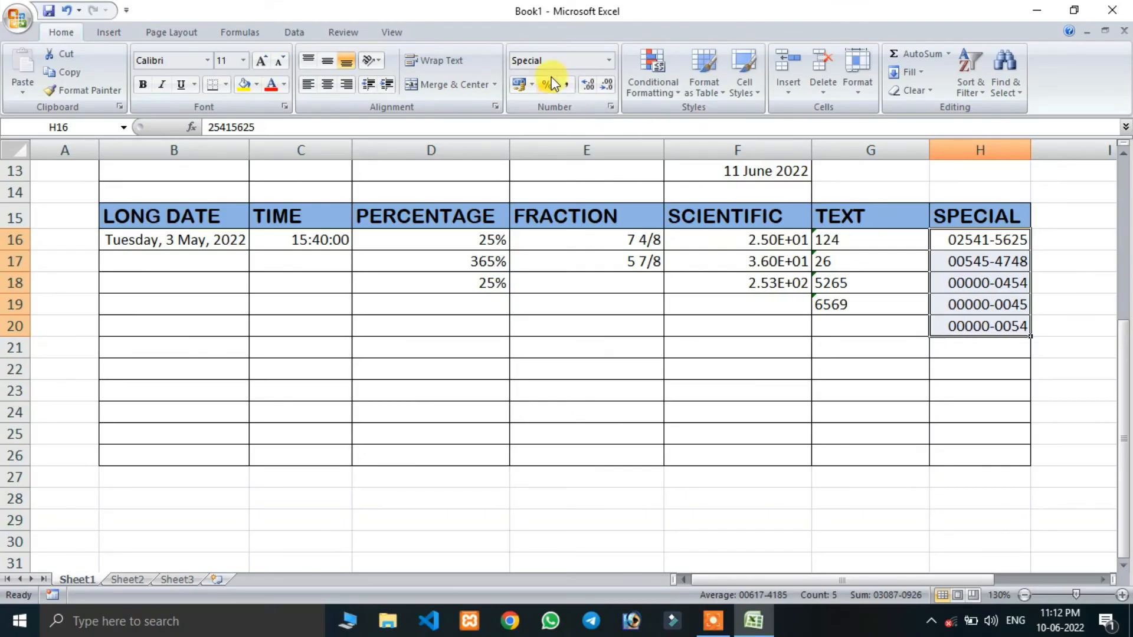
click(609, 60)
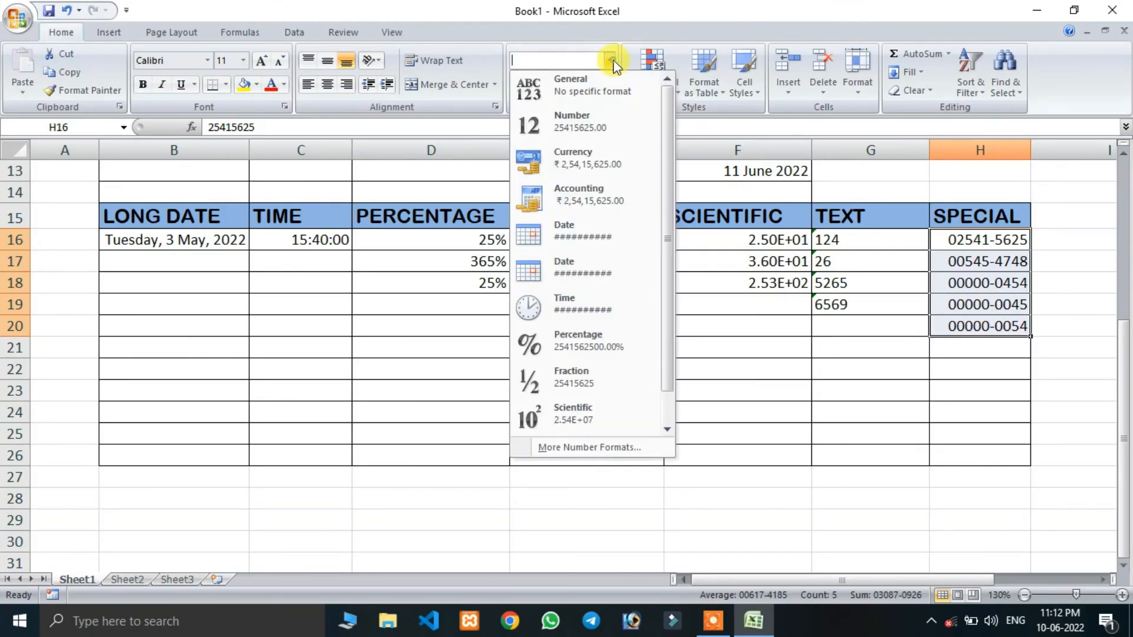
click(561, 445)
click(330, 158)
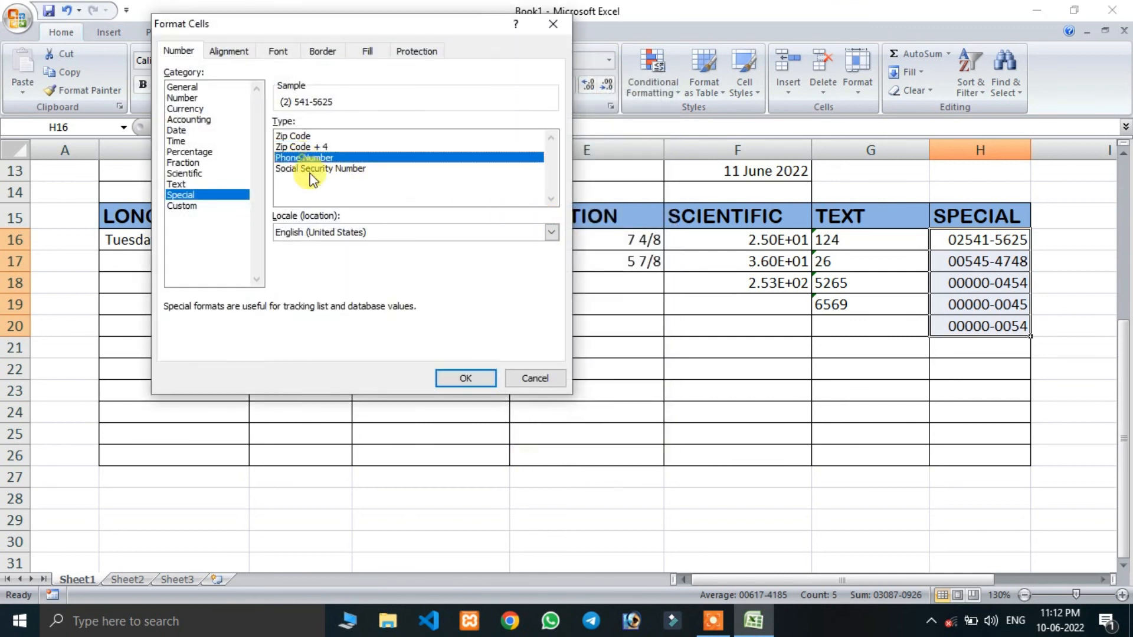
click(465, 377)
- Inspect the phone-formatted values in the SPECIAL column and clear the contents of cells H16 to H20
click(942, 325)
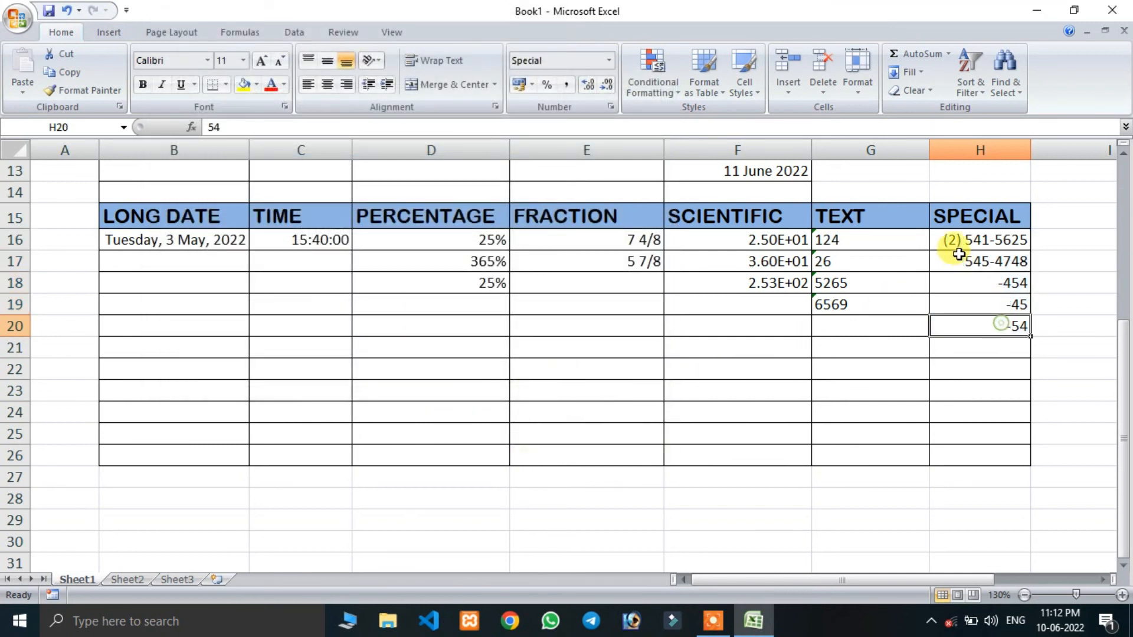
click(956, 242)
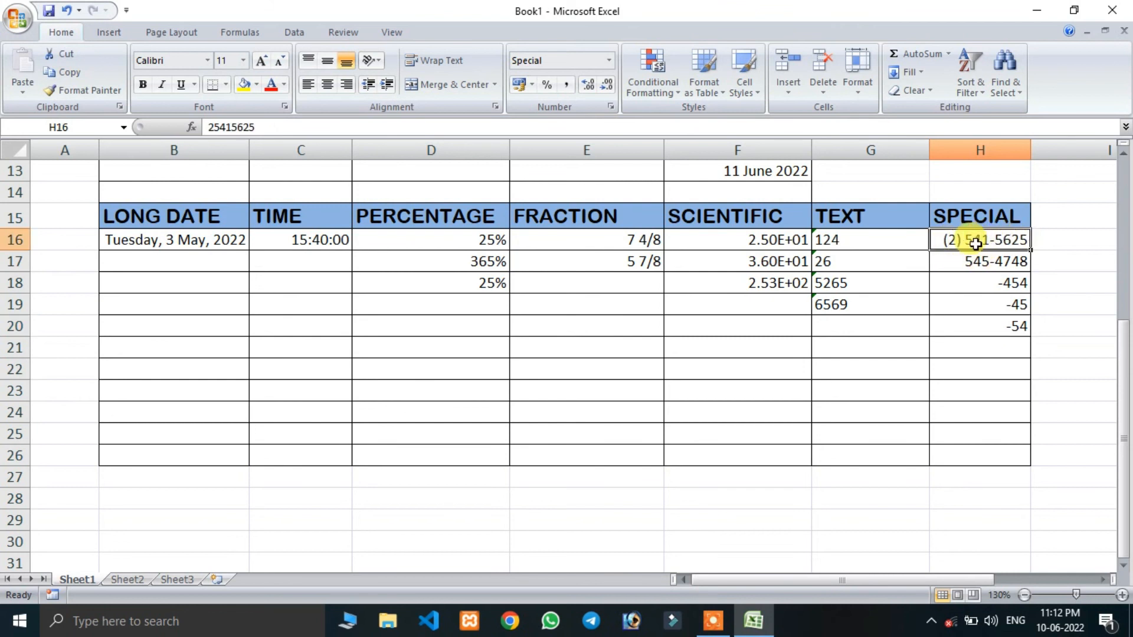
click(972, 260)
drag(968, 243, 988, 325)
key(Delete)
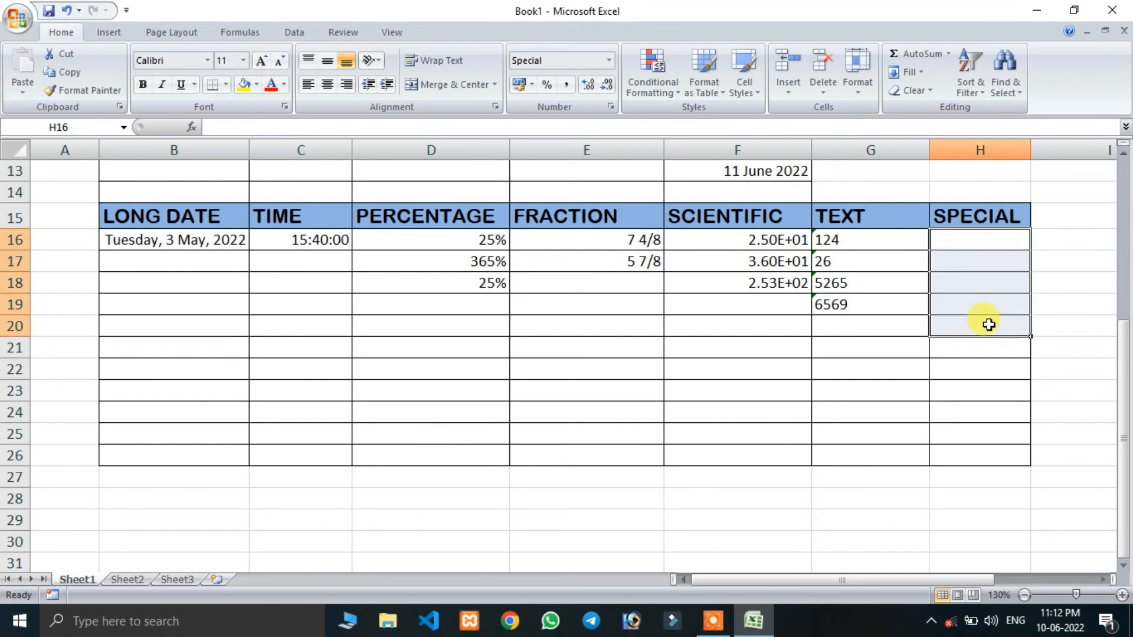
click(999, 412)
- Enter the headings adhar in cell H3 and ac in cell I3, beside the upper table
scroll(698, 360, up, 2)
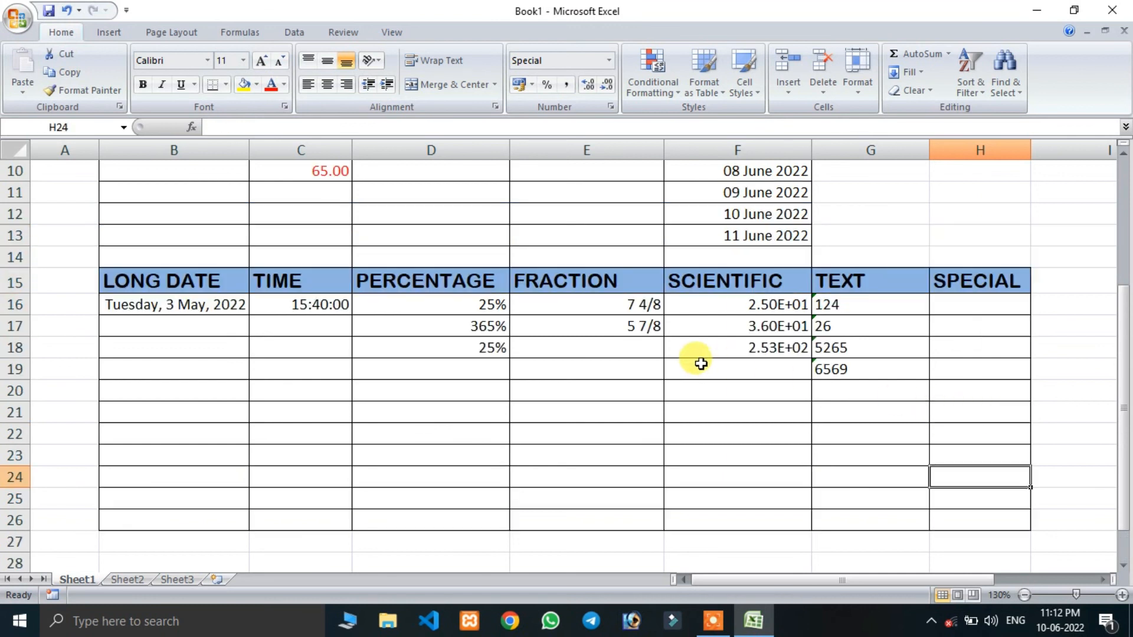
scroll(701, 364, up, 1)
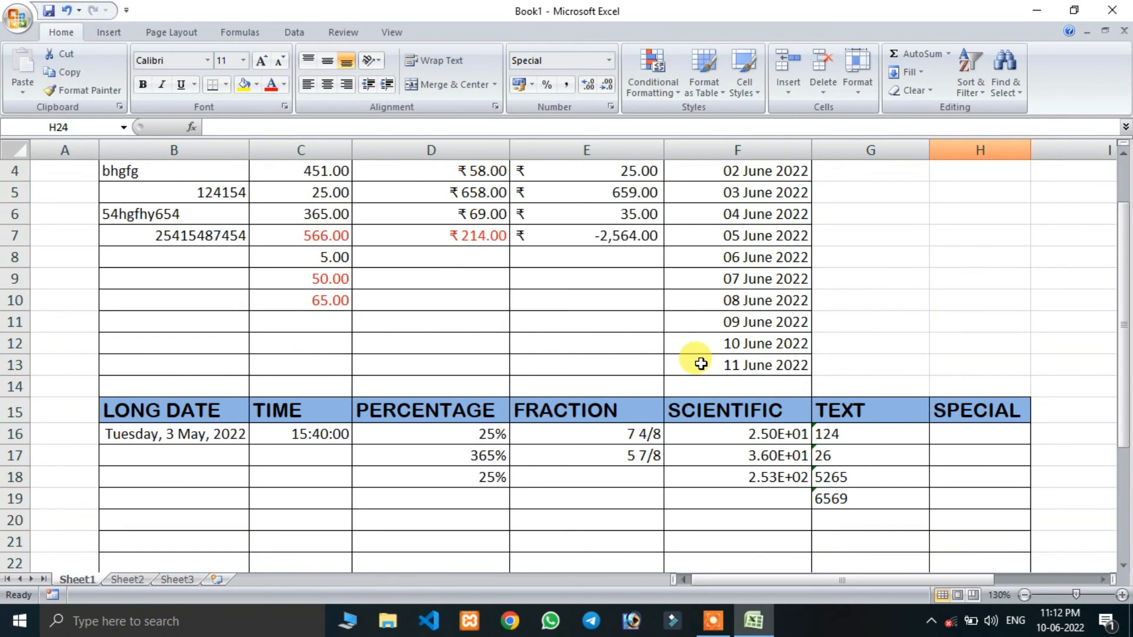
scroll(701, 364, up, 1)
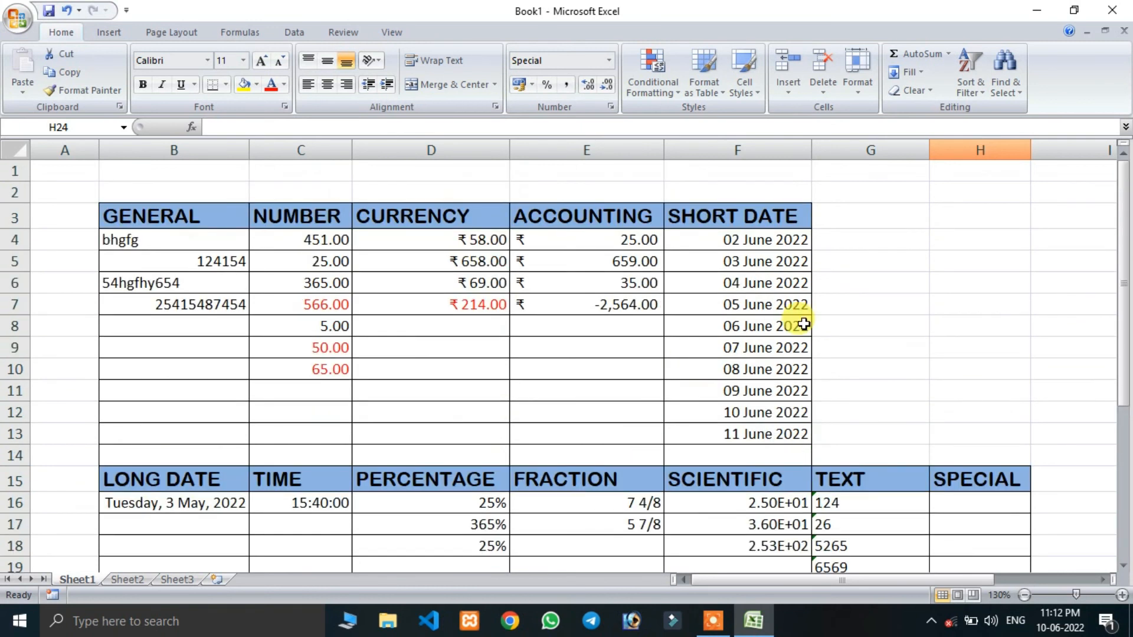
click(980, 217)
text(adhar)
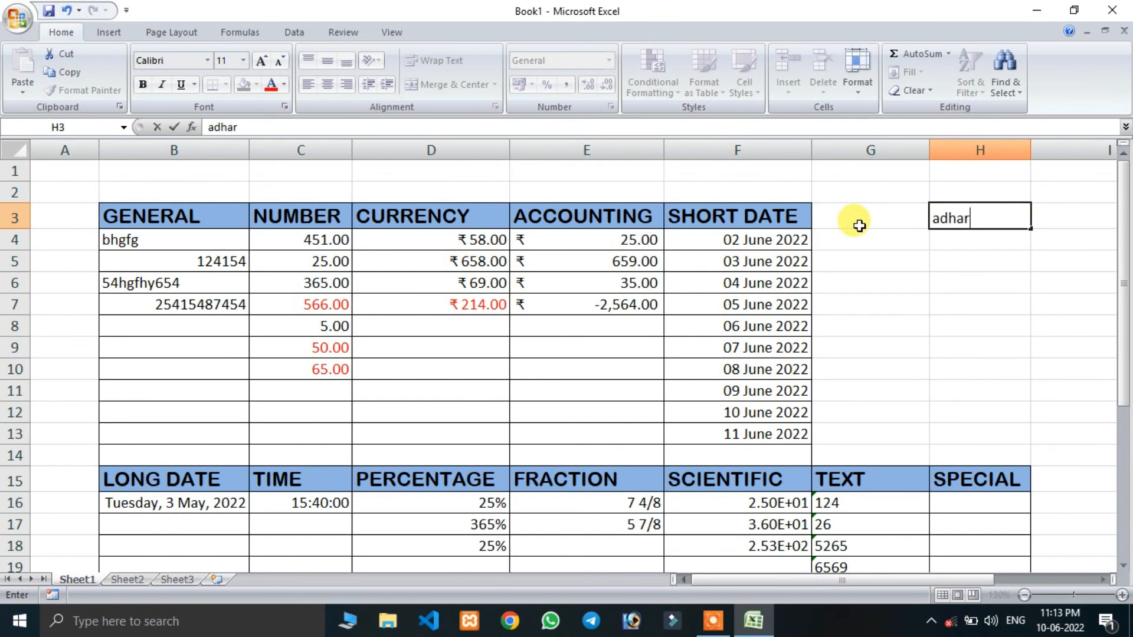
key(Tab)
text(ac)
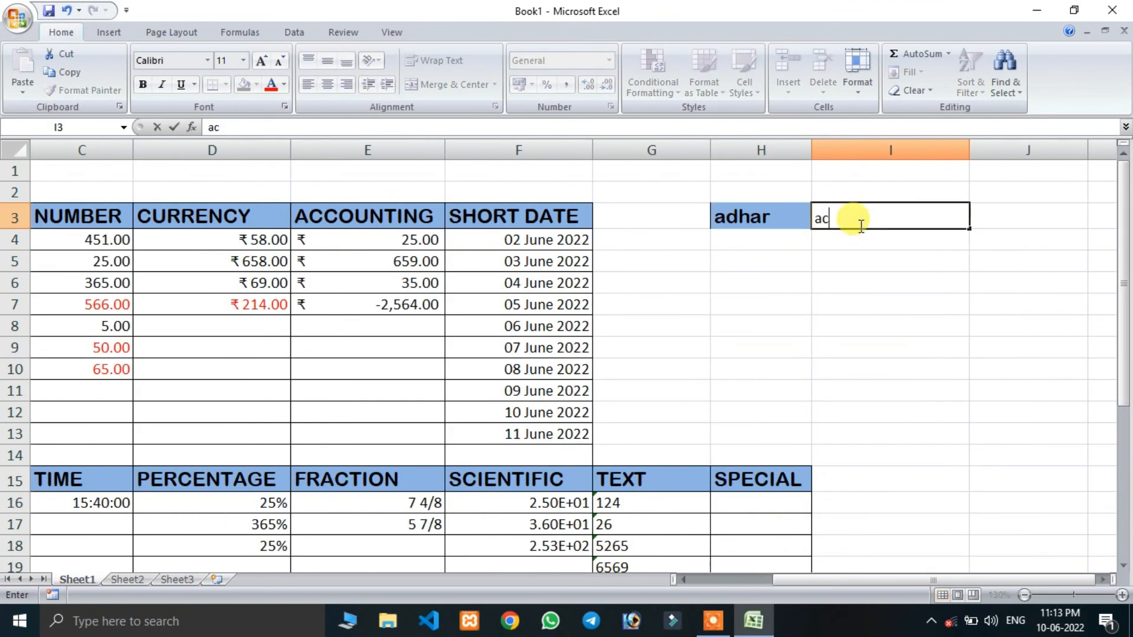
key(Return)
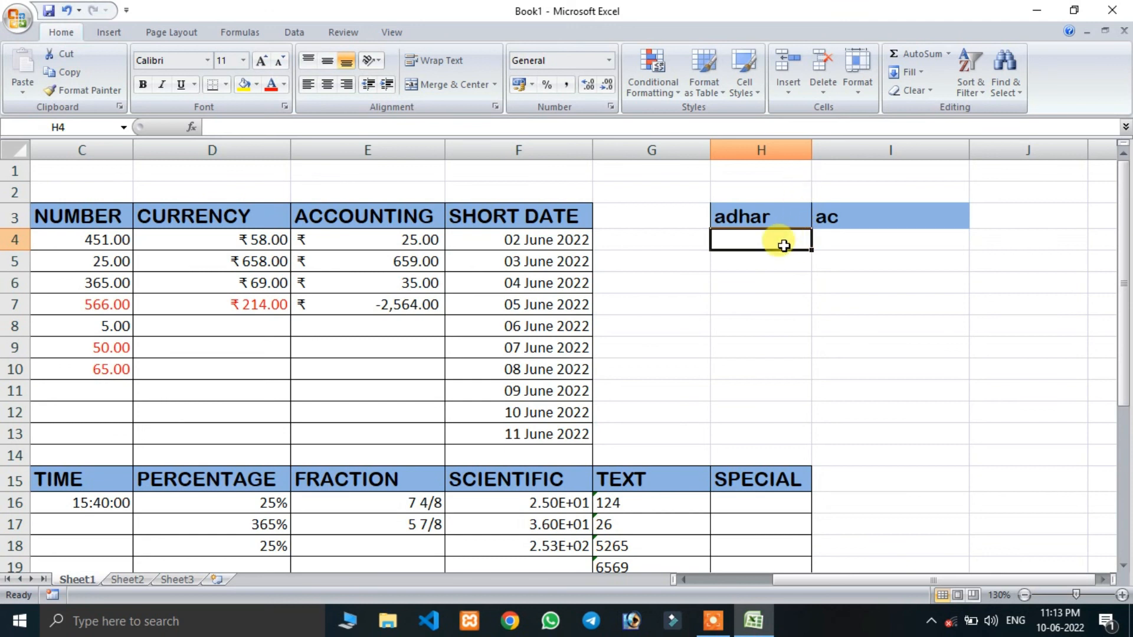
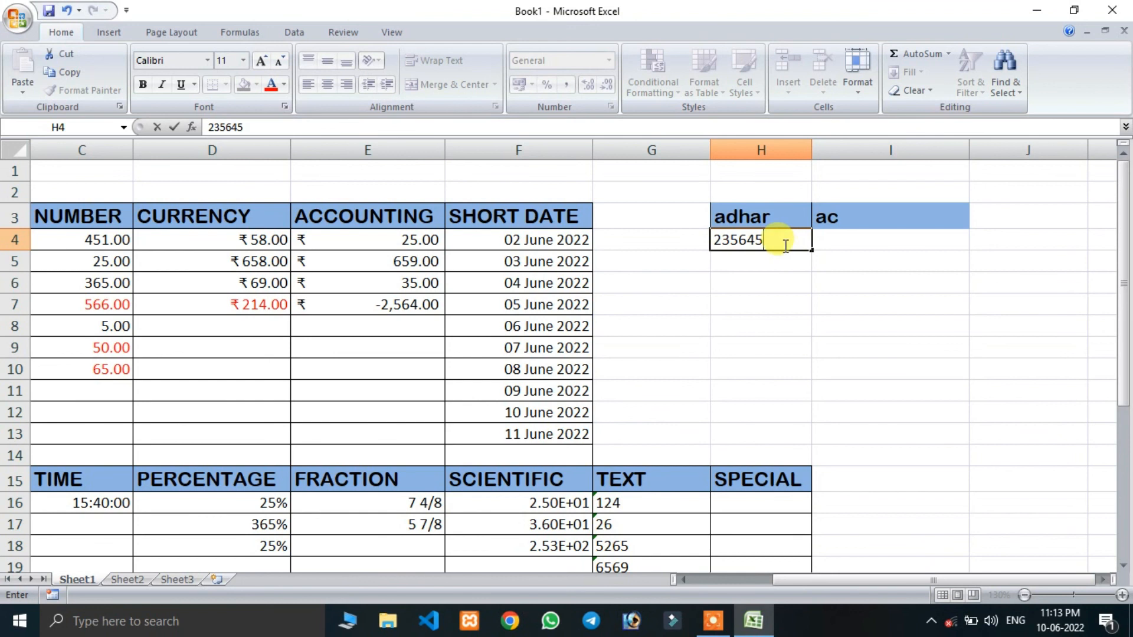
- Enter a sample 12-digit Aadhaar number in cell H4 under the adhar heading
key(Return)
click(785, 242)
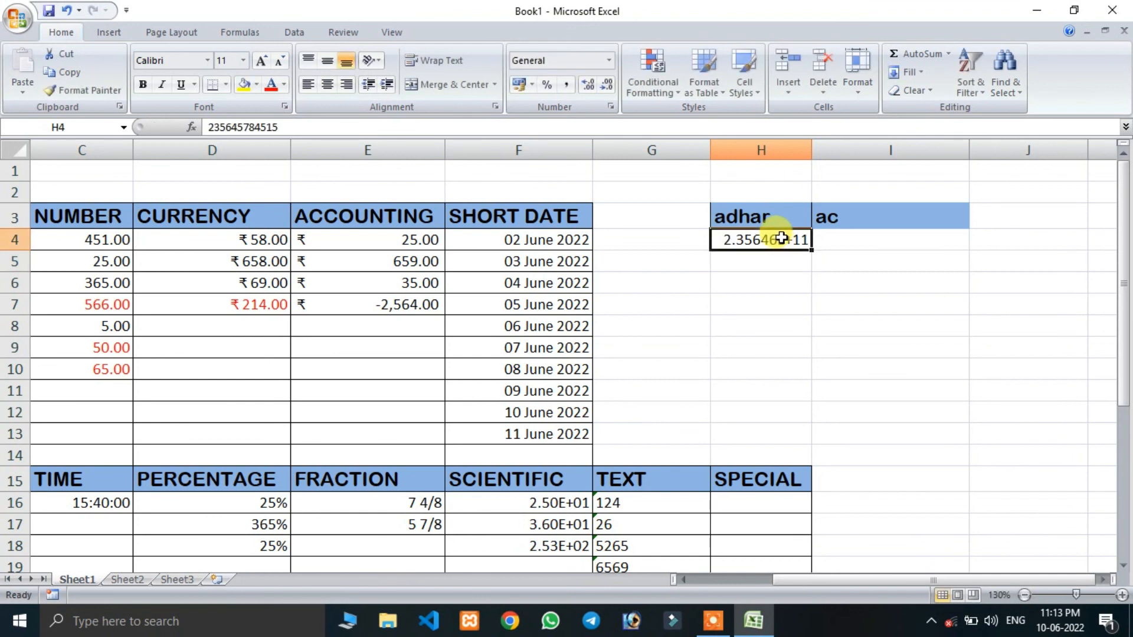
mouse_move(812, 251)
mouse_down()
mouse_move(819, 463)
mouse_move(922, 466)
mouse_move(822, 419)
mouse_move(818, 461)
mouse_move(803, 247)
mouse_up()
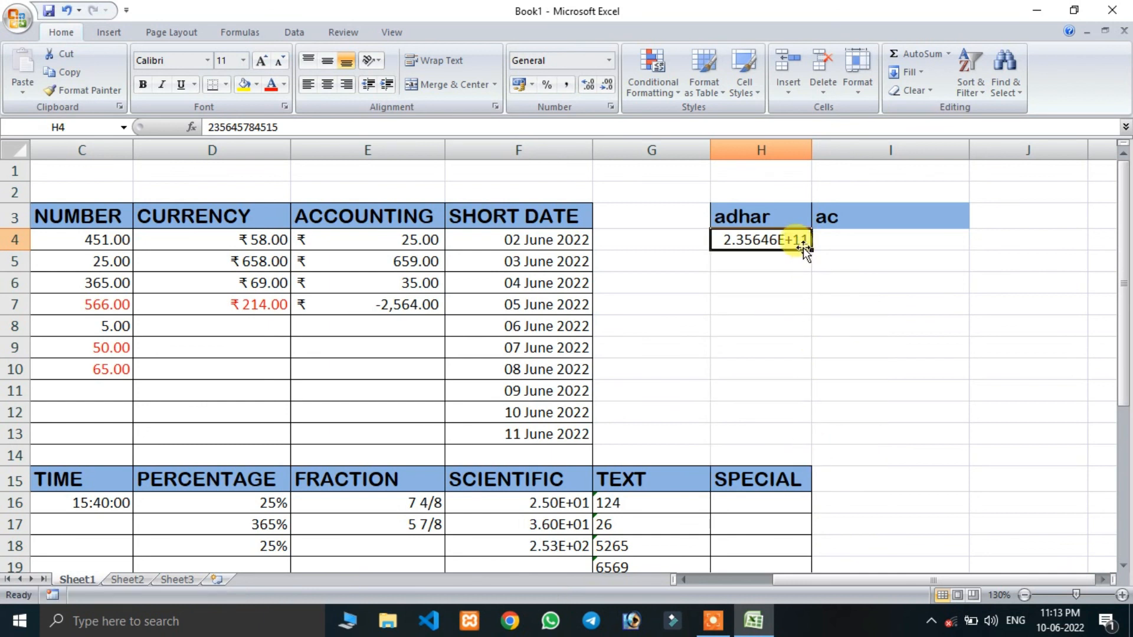
- Apply the Number format without decimal places to the Aadhaar number in cell H4
click(609, 60)
click(580, 121)
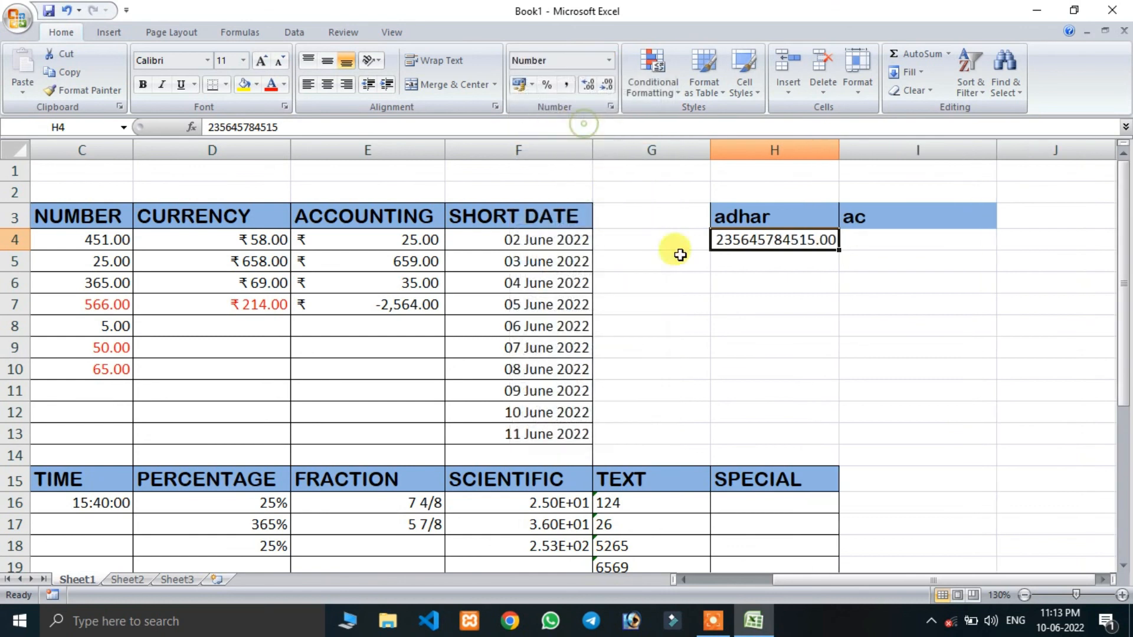
click(606, 85)
click(607, 84)
click(789, 335)
click(786, 244)
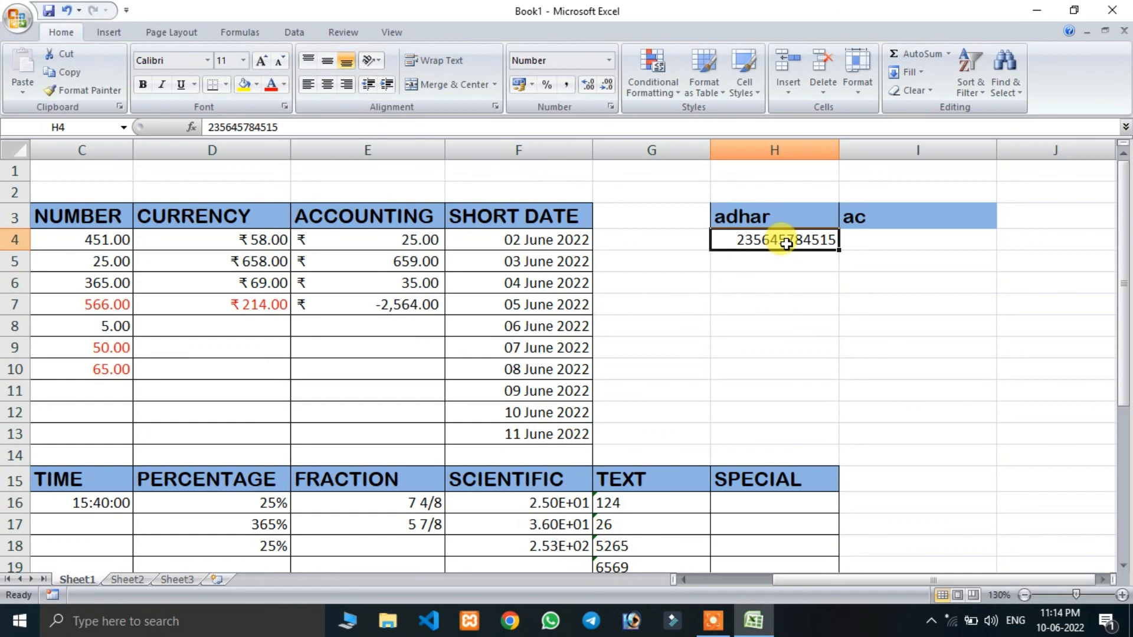
- Enter a sample 14-digit account number in cell I4 under the ac heading
click(874, 240)
text(46545454545454)
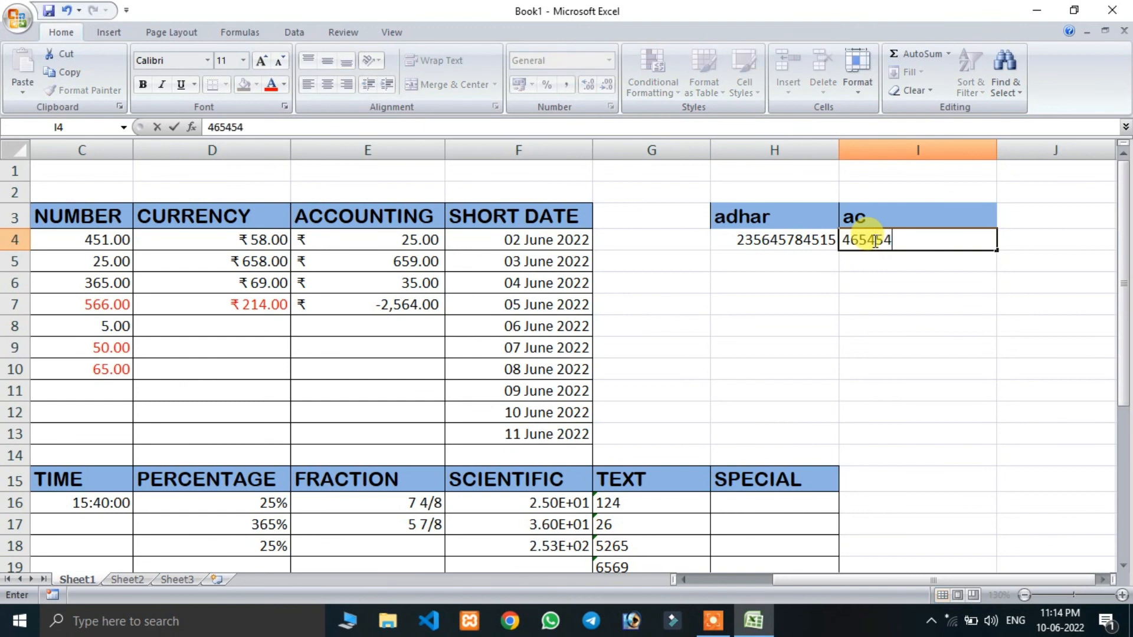
key(Return)
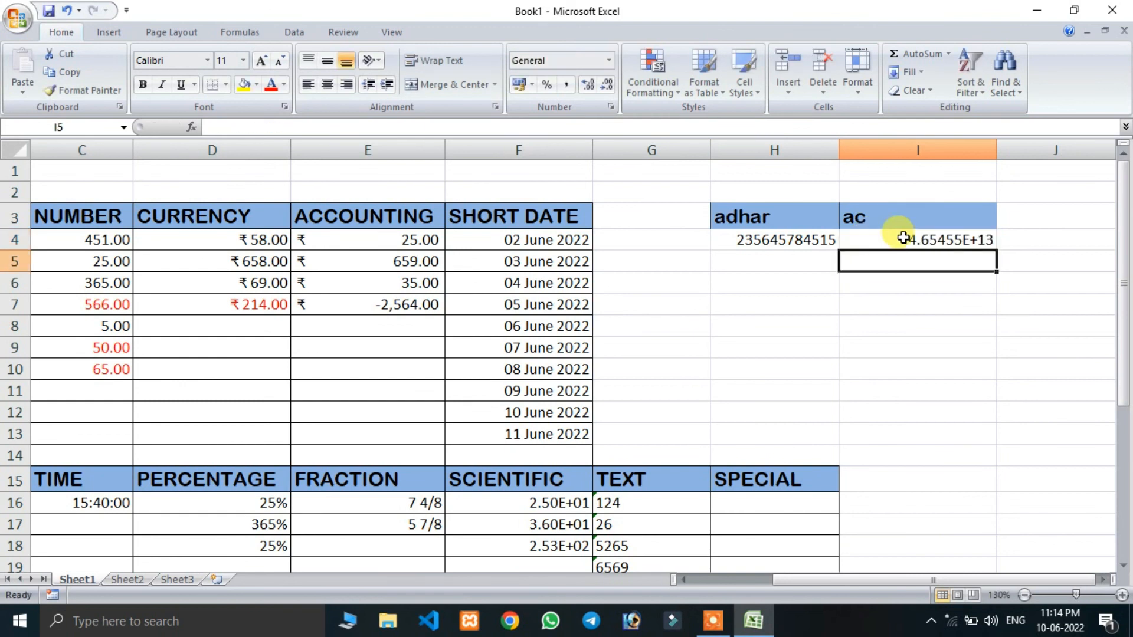
- Apply the Number format without decimal places to the account number in cell I4
click(874, 241)
click(609, 60)
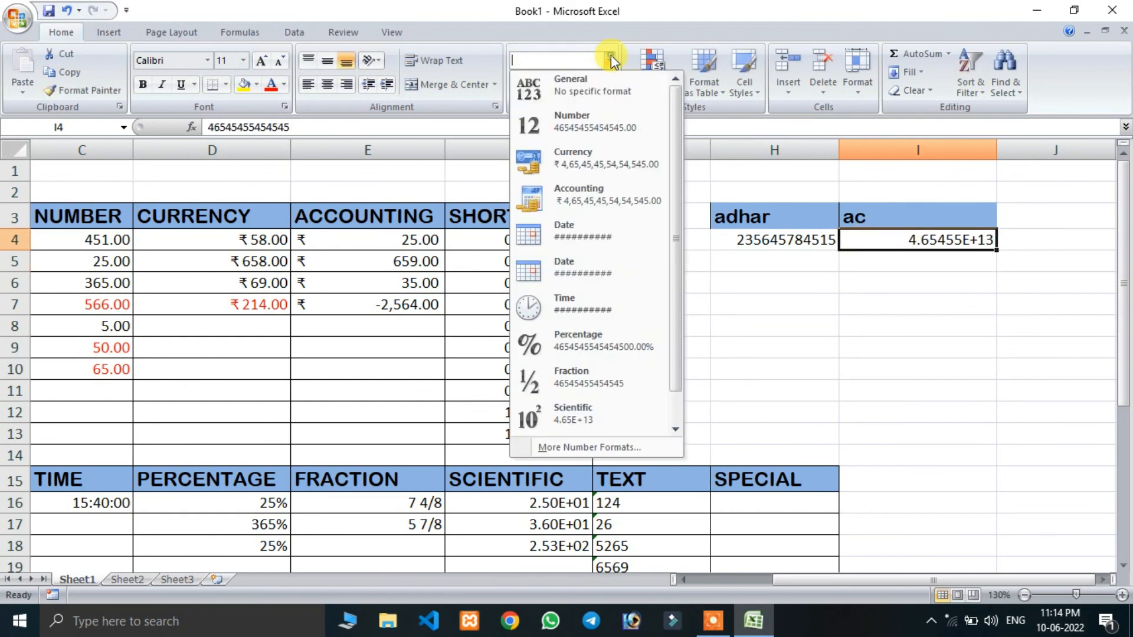
click(596, 121)
click(602, 87)
click(599, 88)
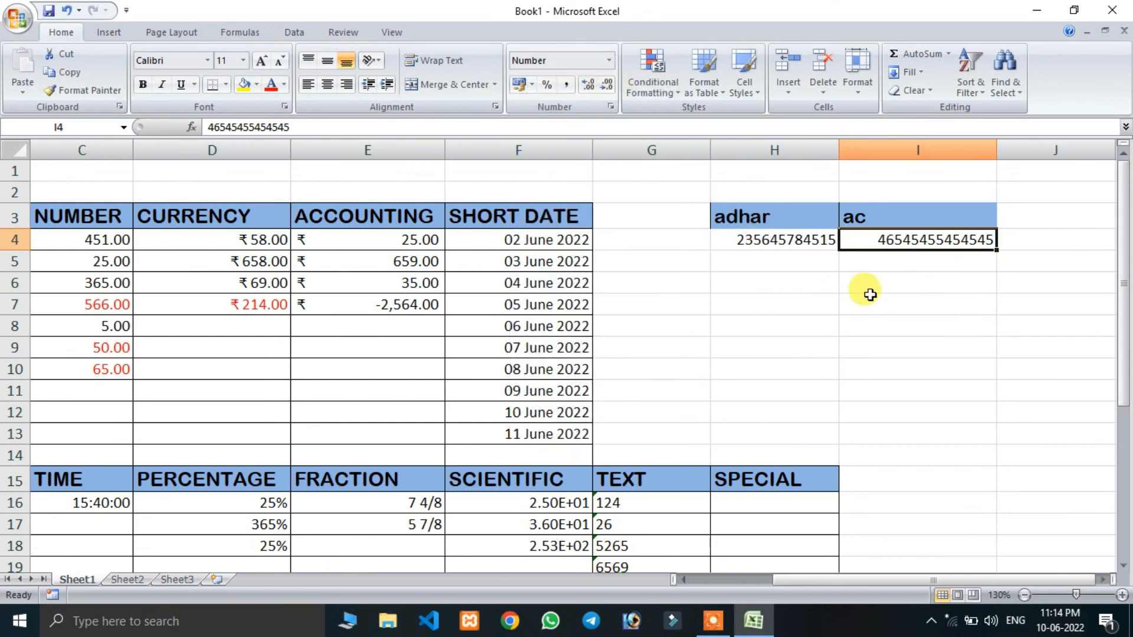
- Apply the Text number format to cells H4 to I13 under the adhar and ac headings
drag(743, 237, 912, 437)
click(610, 61)
scroll(560, 354, down, 1)
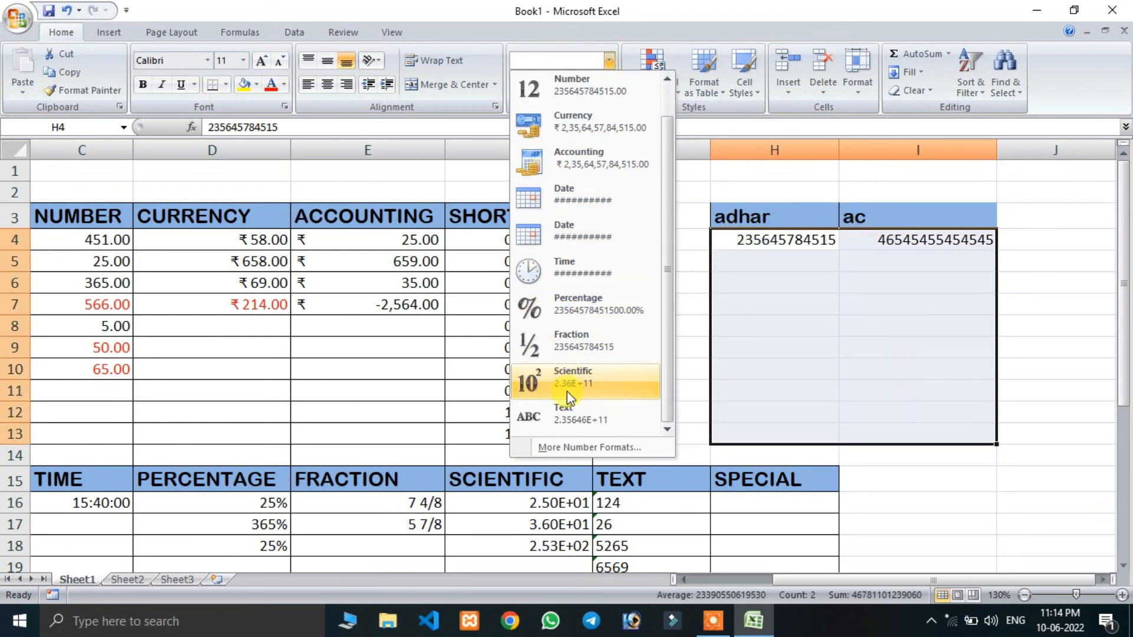
click(576, 481)
- Clear cells H4 and I4, and enter long sample ID numbers in cells H4 to H6 of the adhar column
drag(792, 245, 869, 240)
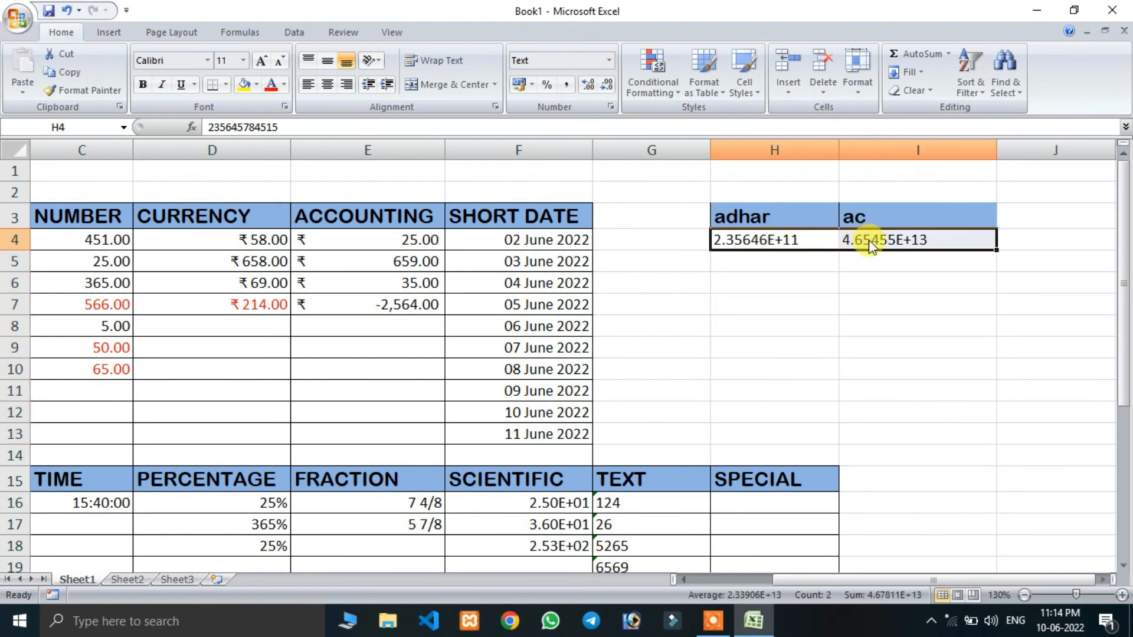
key(Delete)
click(750, 244)
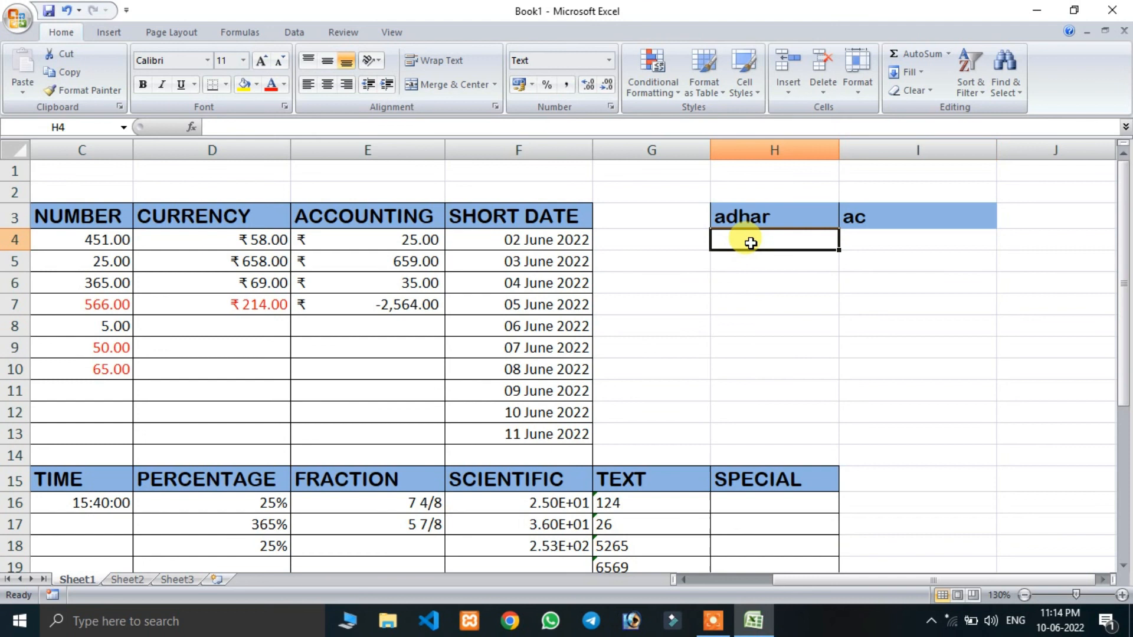
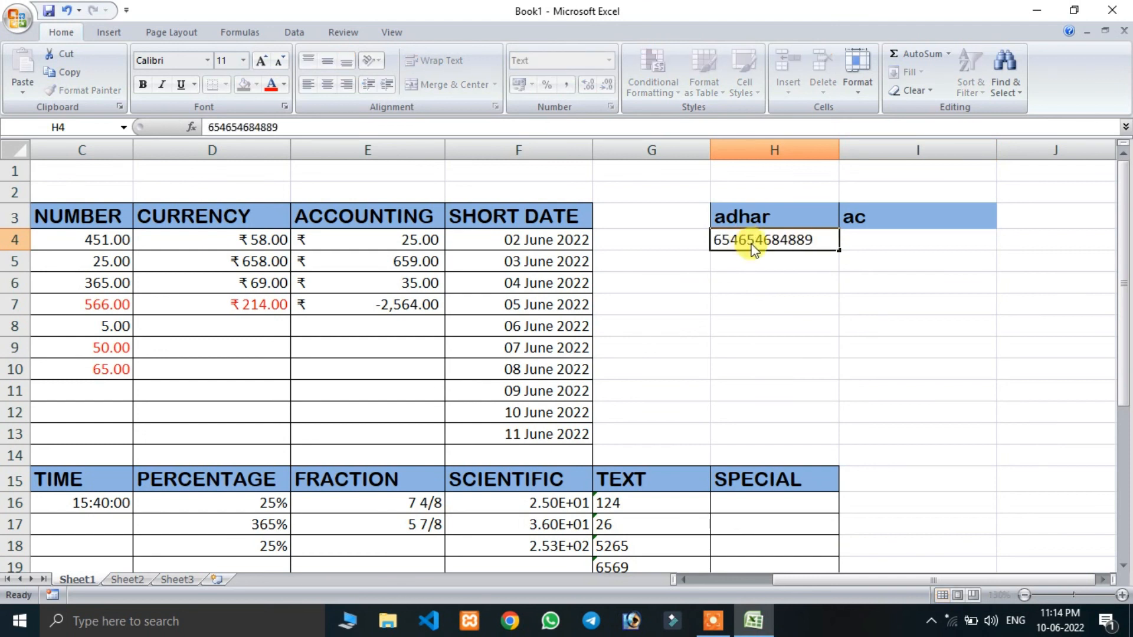
key(Return)
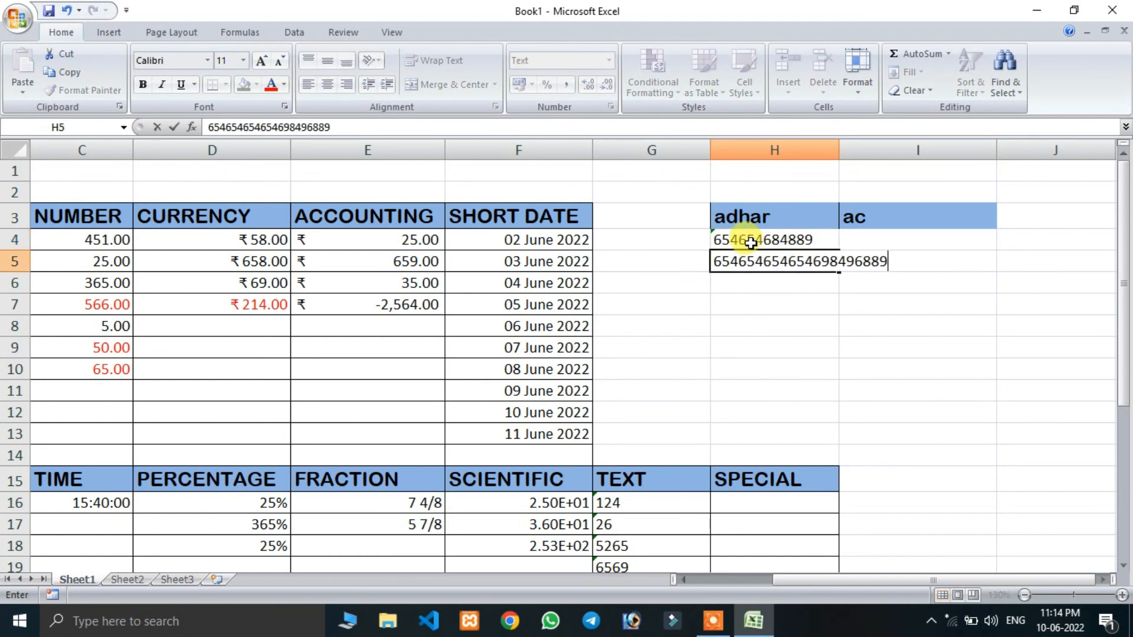
key(Return)
key(Return)
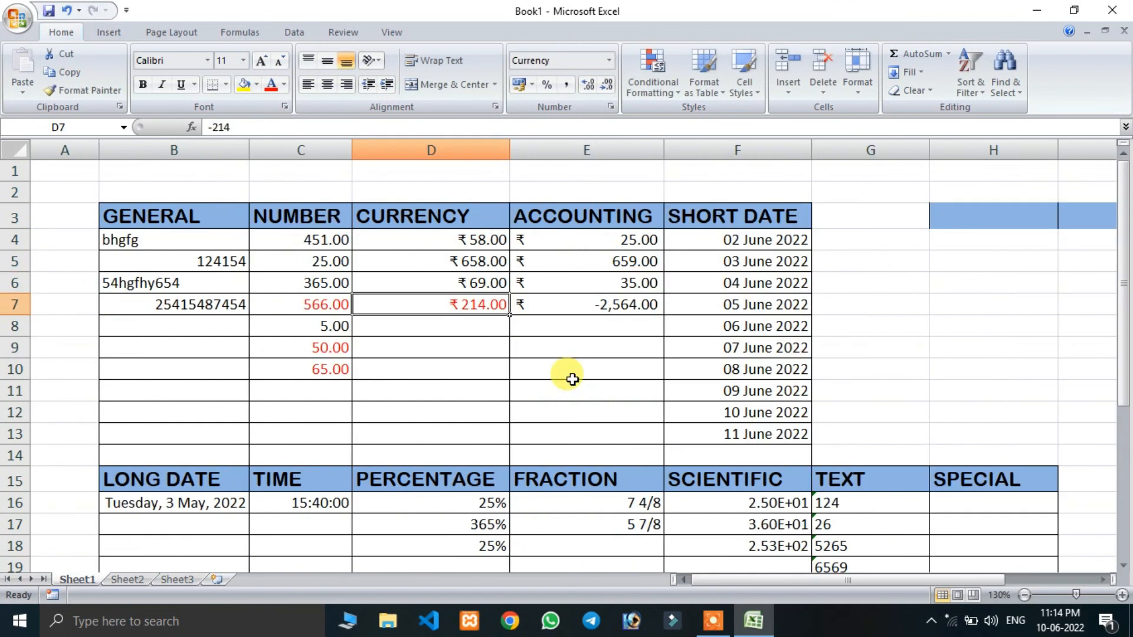